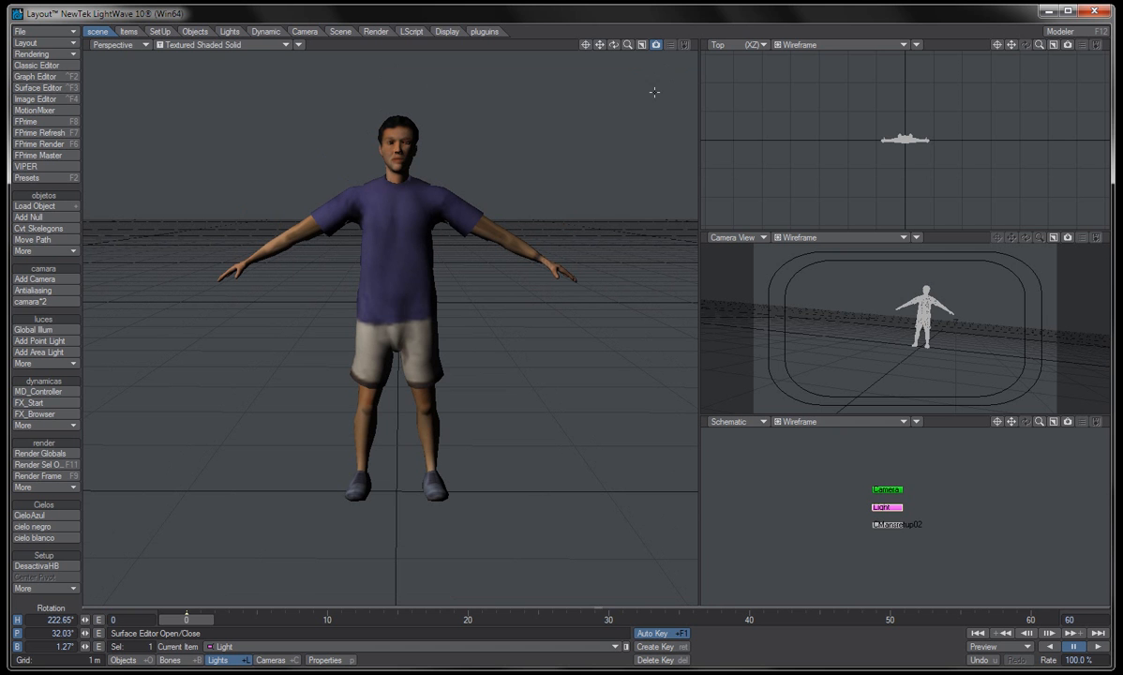
- Add a ball-shaped null named goal_pie_iz at 250 mm scale and move it beside the left foot, to about -433 mm on X
{"action": "left_click", "coordinate": [61, 218]}
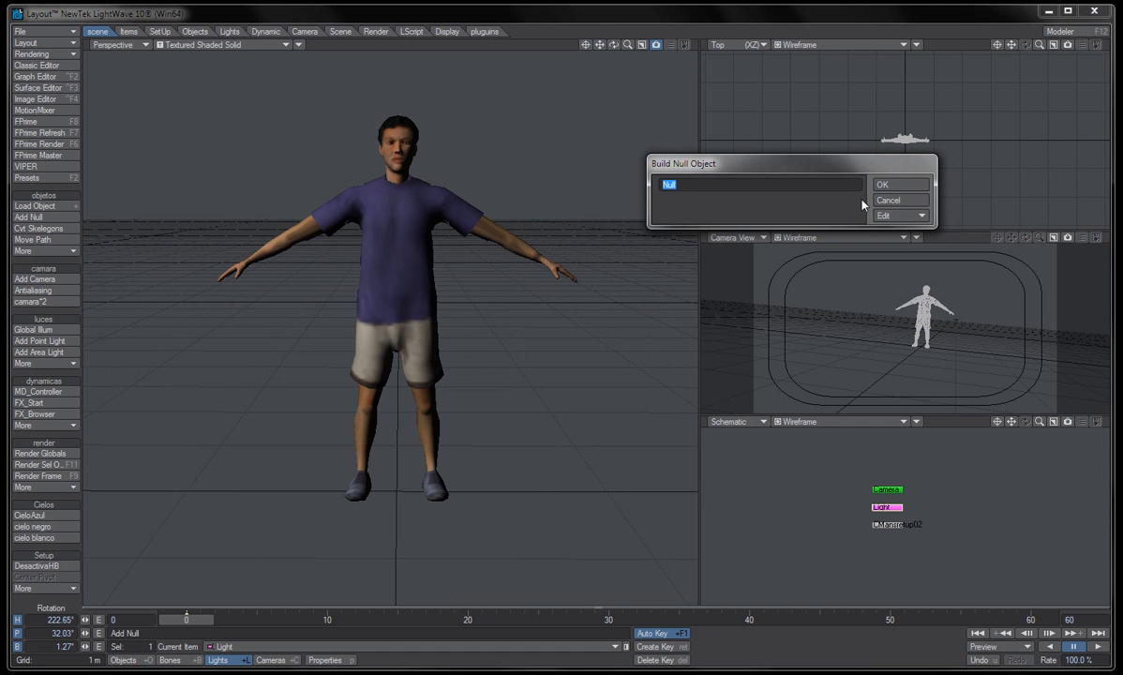
{"action": "left_click", "coordinate": [890, 215]}
{"action": "left_click", "coordinate": [761, 269]}
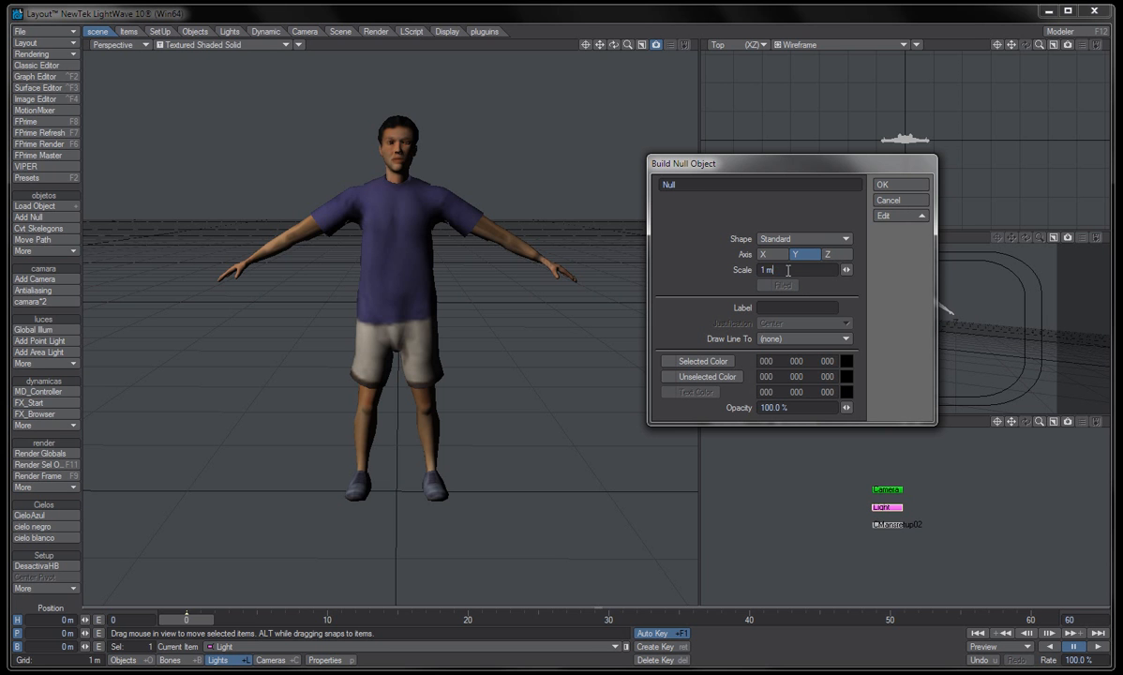
{"action": "type", "text": "250mm"}
{"action": "left_click", "coordinate": [804, 238]}
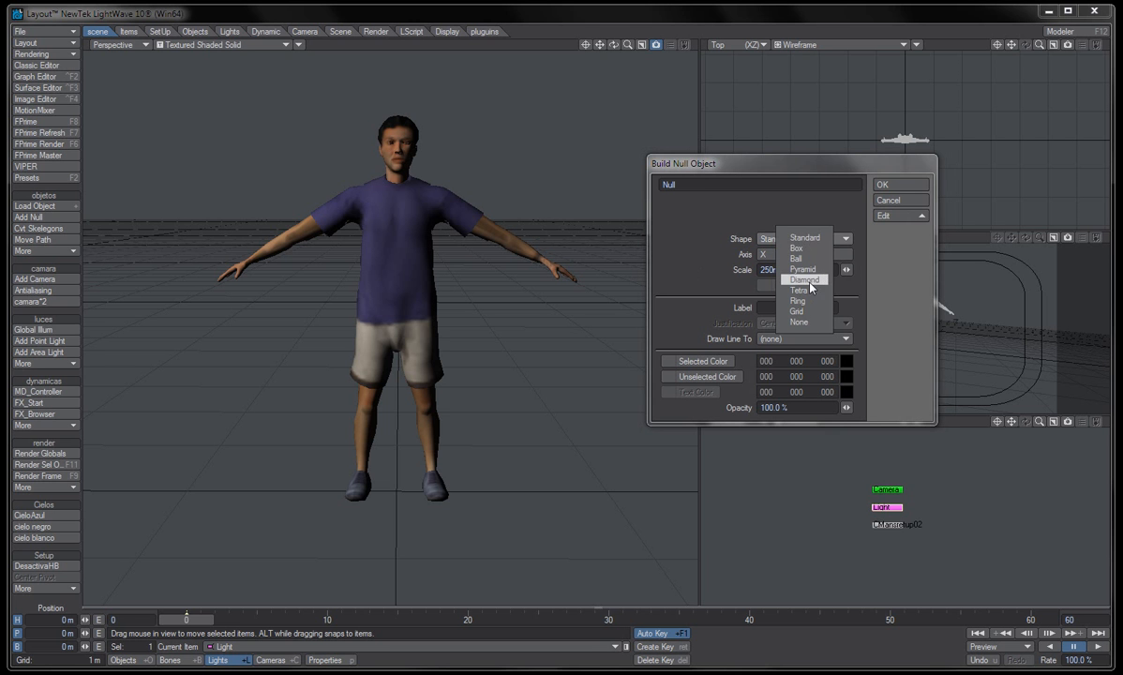
{"action": "left_click", "coordinate": [819, 259]}
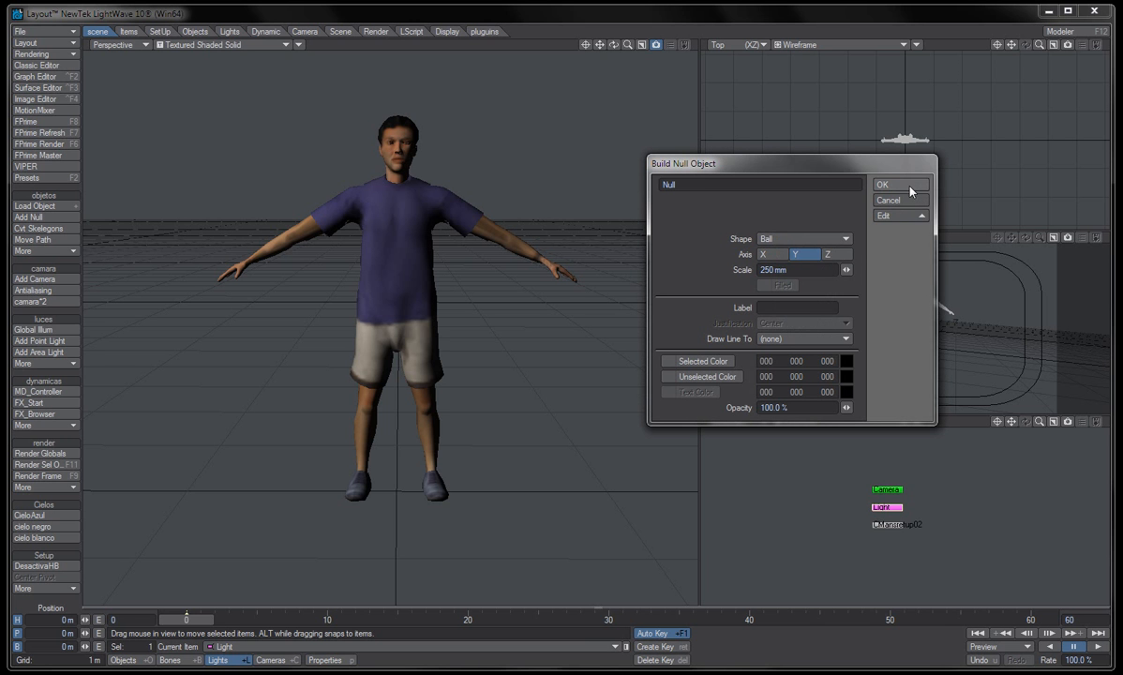
{"action": "left_click_drag", "start_coordinate": [750, 183], "coordinate": [576, 186]}
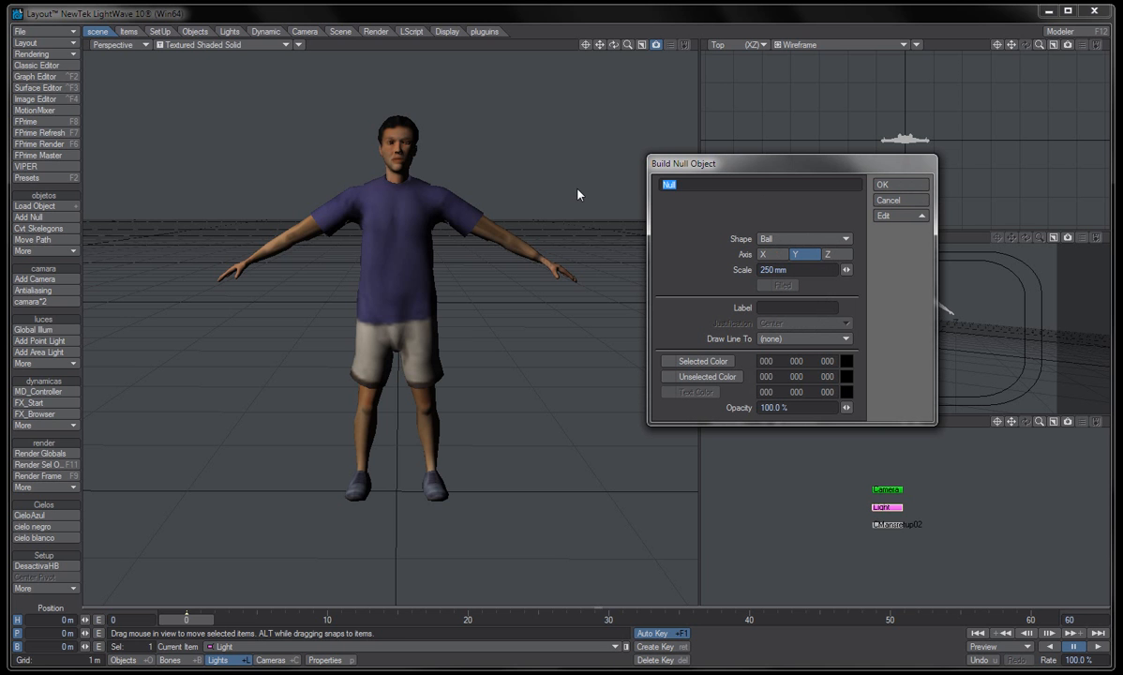
{"action": "type", "text": "goal_pie_iz"}
{"action": "key", "text": "Return"}
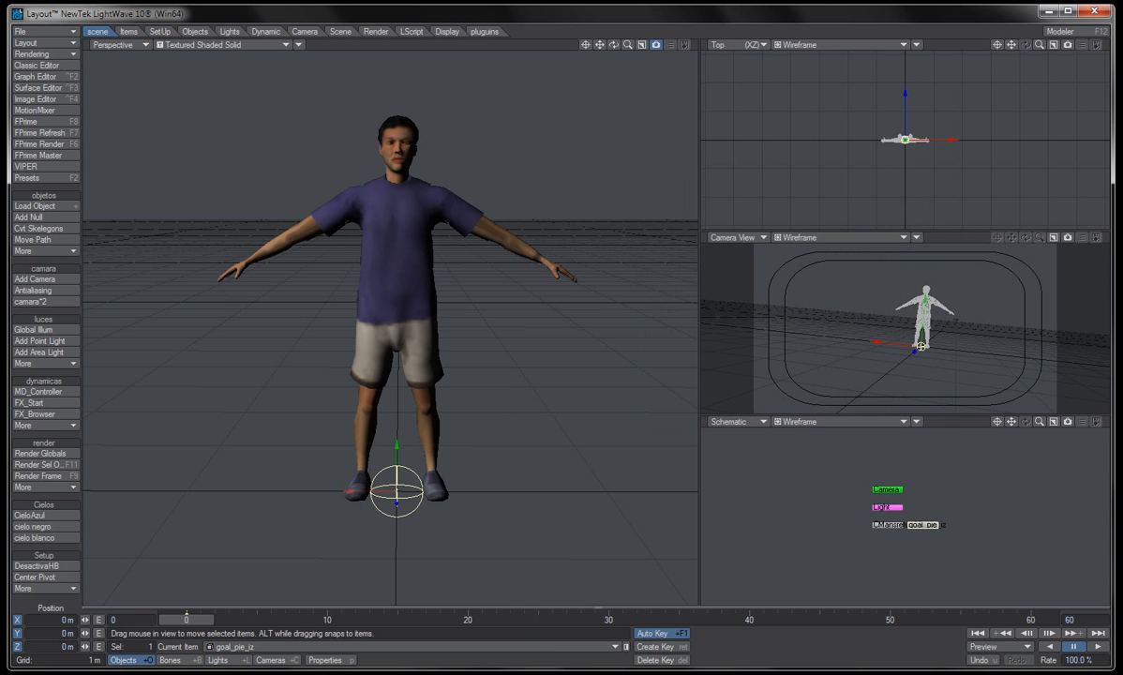
{"action": "left_click_drag", "start_coordinate": [379, 453], "coordinate": [384, 485]}
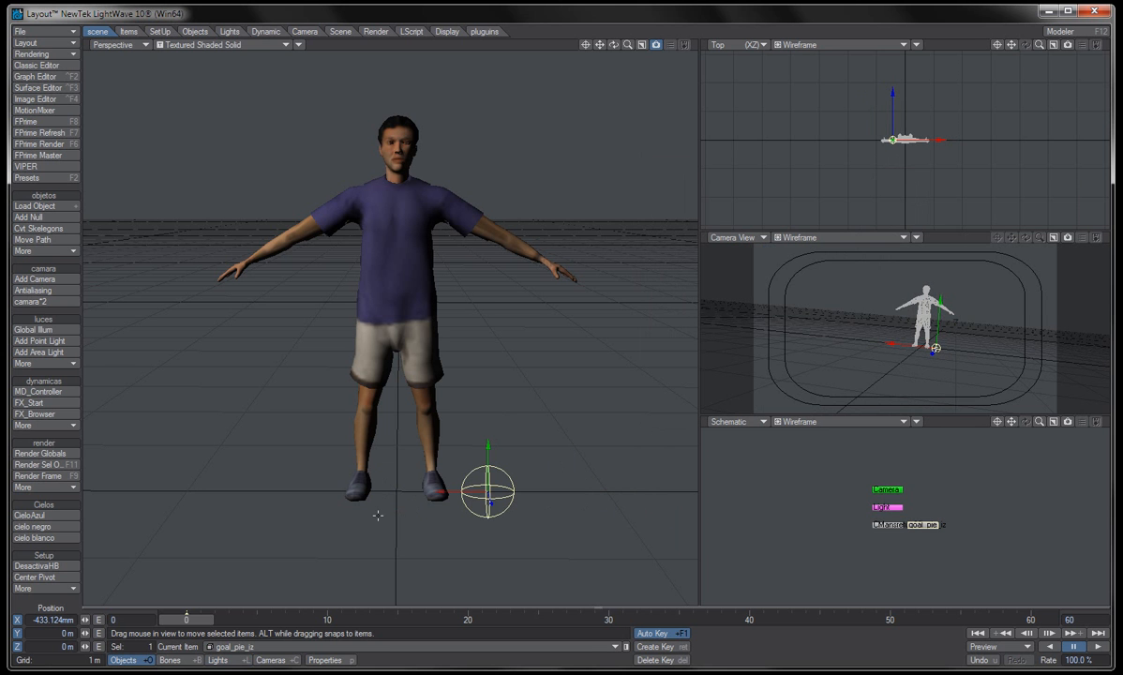
- Open the Item Shape settings of the goal_pie_iz null and enable a custom selected color
{"action": "left_click", "coordinate": [340, 661]}
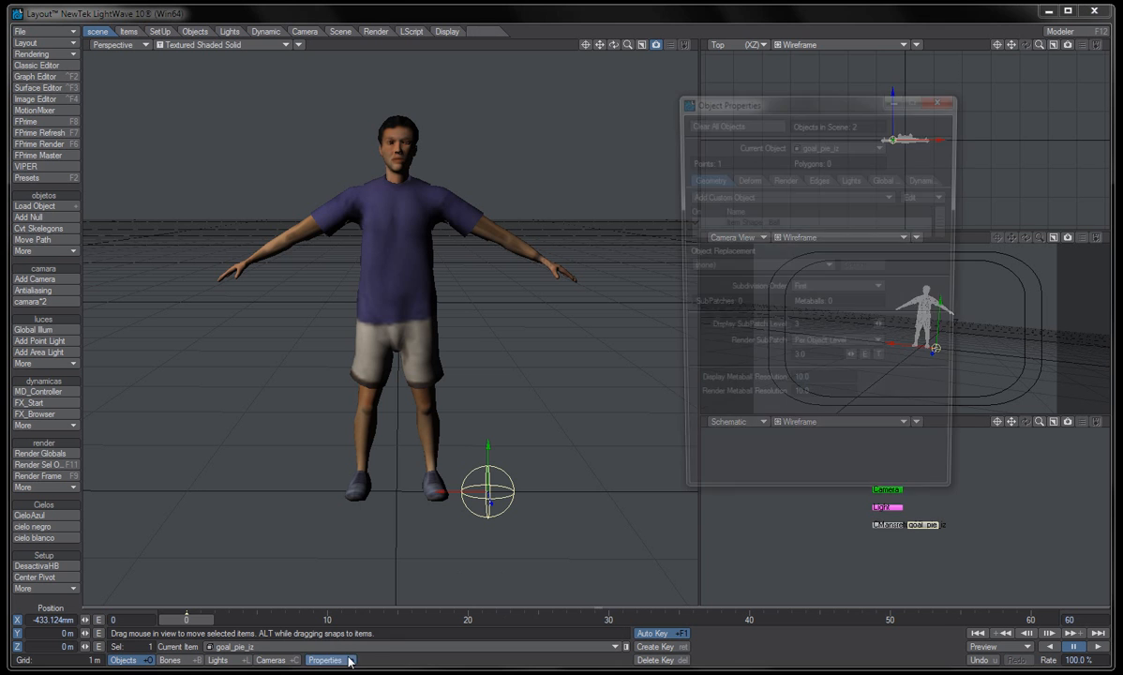
{"action": "left_click", "coordinate": [790, 224]}
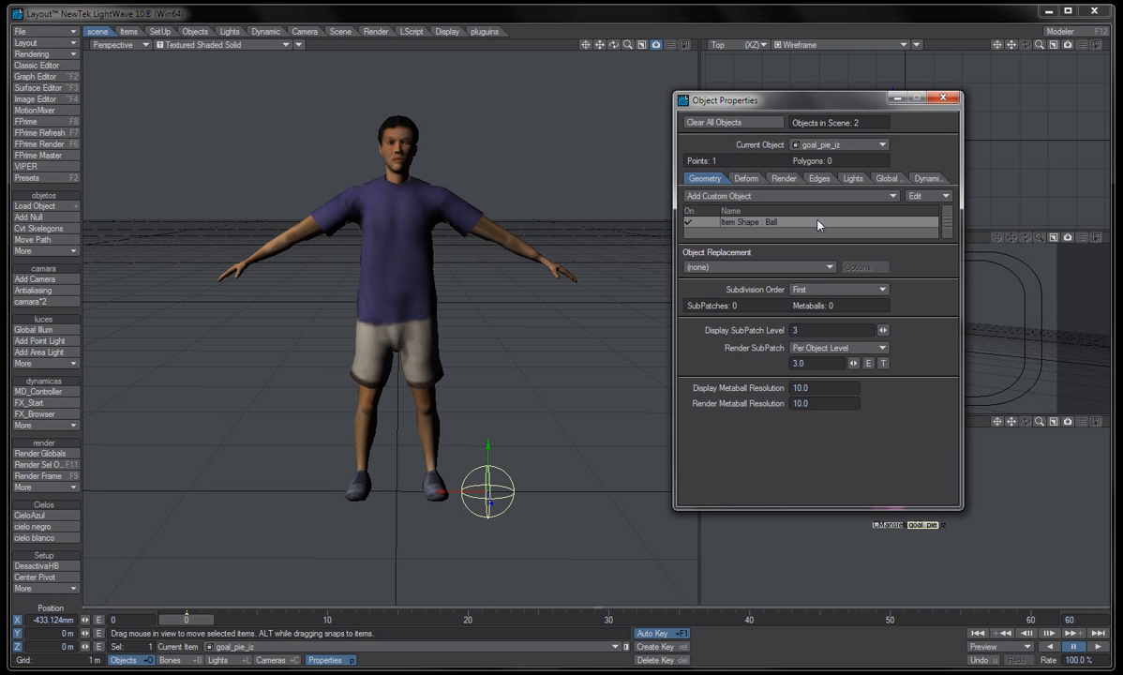
{"action": "double_click", "coordinate": [818, 225]}
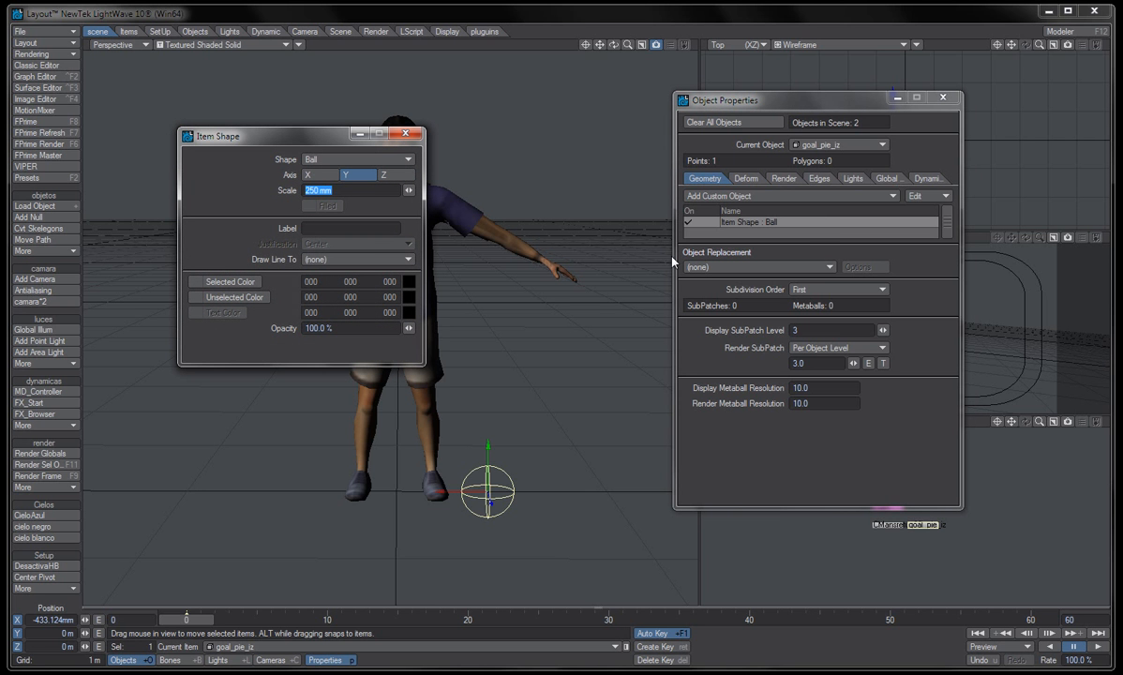
{"action": "left_click_drag", "start_coordinate": [293, 140], "coordinate": [214, 105]}
{"action": "left_click", "coordinate": [150, 247]}
- Try blue (0, 128, 255) as the null's selected color
{"action": "left_click", "coordinate": [330, 247]}
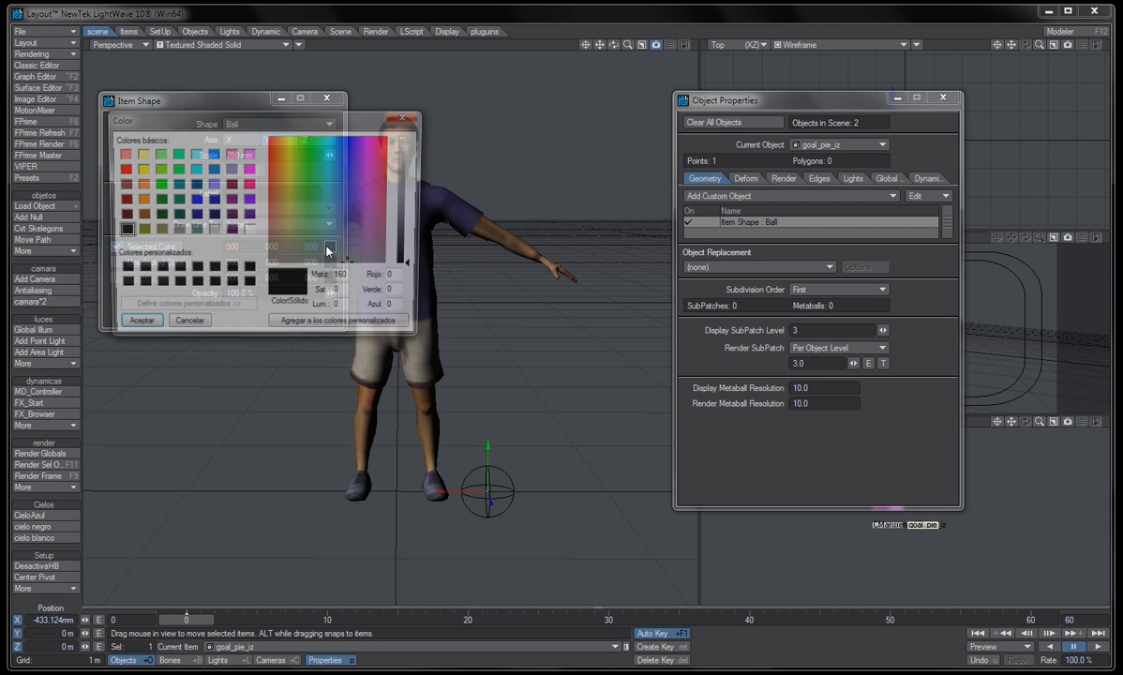
{"action": "left_click", "coordinate": [212, 153]}
{"action": "left_click", "coordinate": [148, 325]}
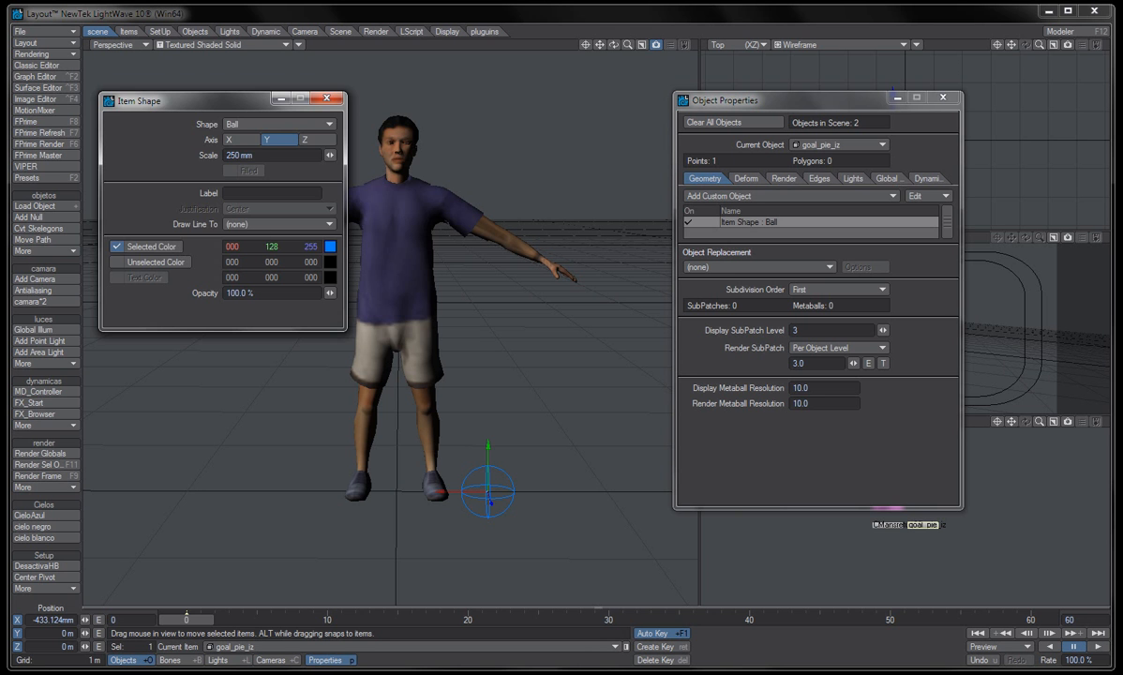
- Set the null's selected color to green (0, 255, 128) and close its Item Shape settings
{"action": "left_click", "coordinate": [330, 246]}
{"action": "left_click", "coordinate": [176, 153]}
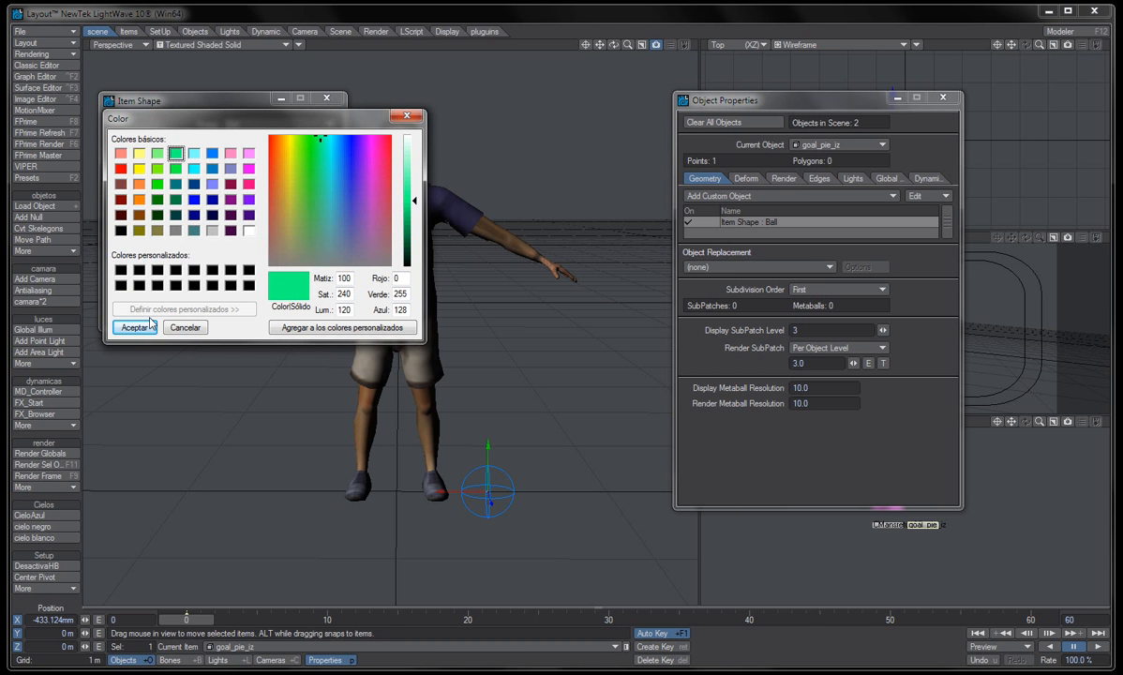
{"action": "left_click", "coordinate": [134, 327]}
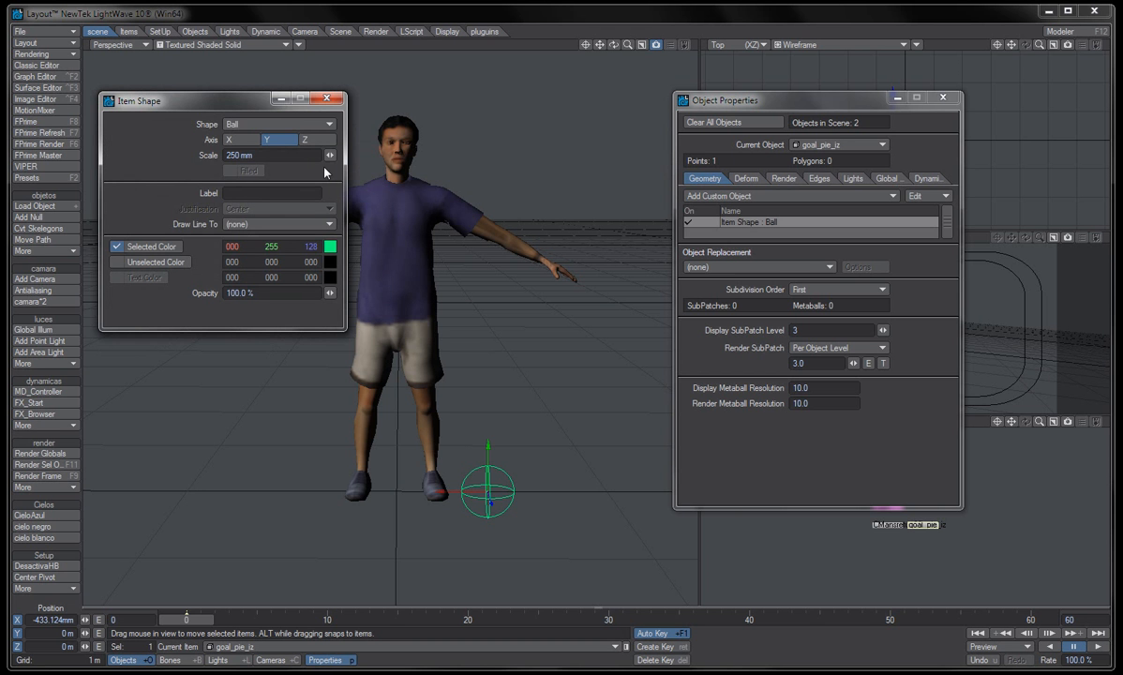
{"action": "left_click", "coordinate": [326, 97]}
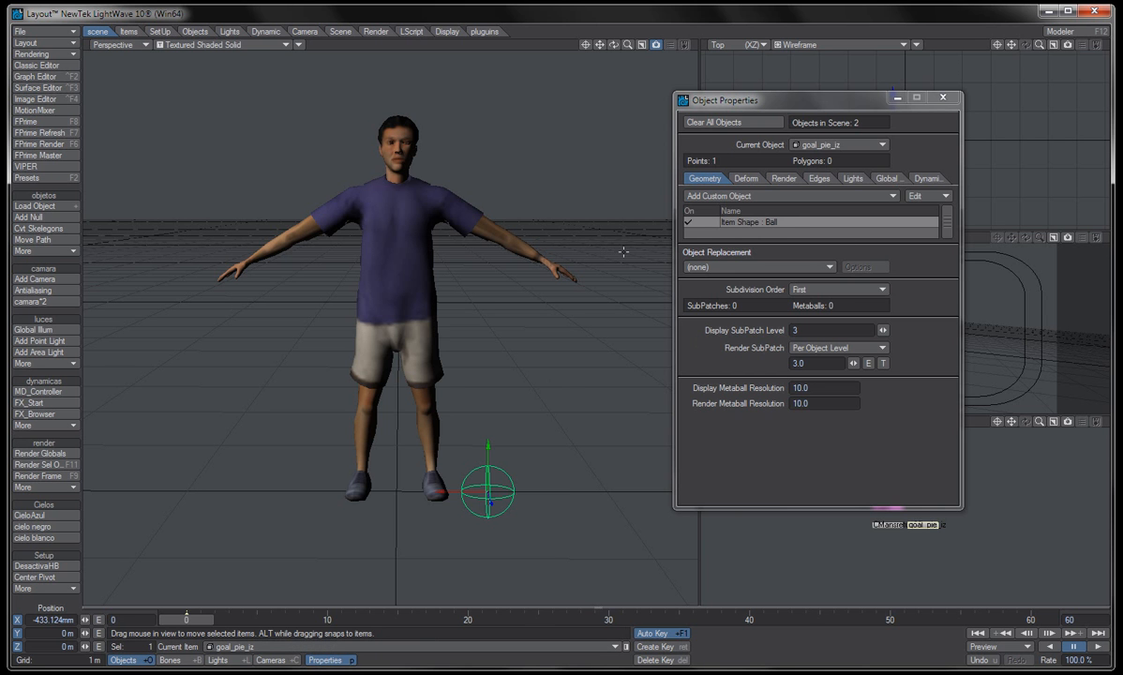
- Set the subdivision order of the CMansretup02 character to Last and turn on its subpatches
{"action": "left_click", "coordinate": [392, 245]}
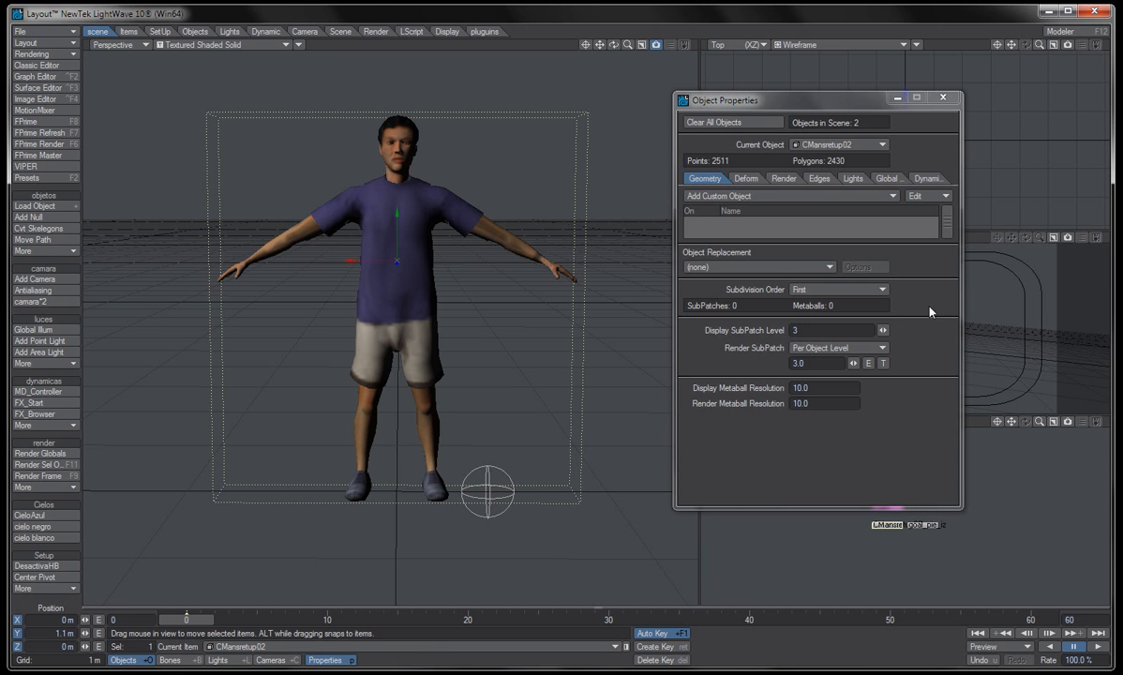
{"action": "left_click", "coordinate": [882, 289]}
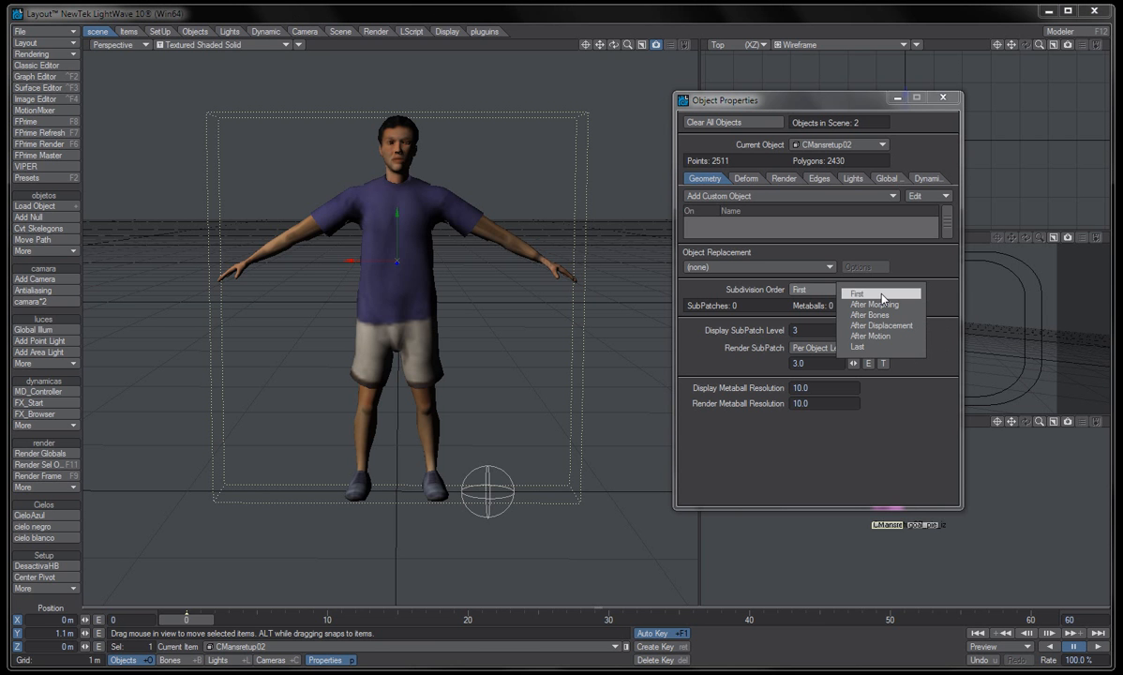
{"action": "left_click", "coordinate": [879, 347]}
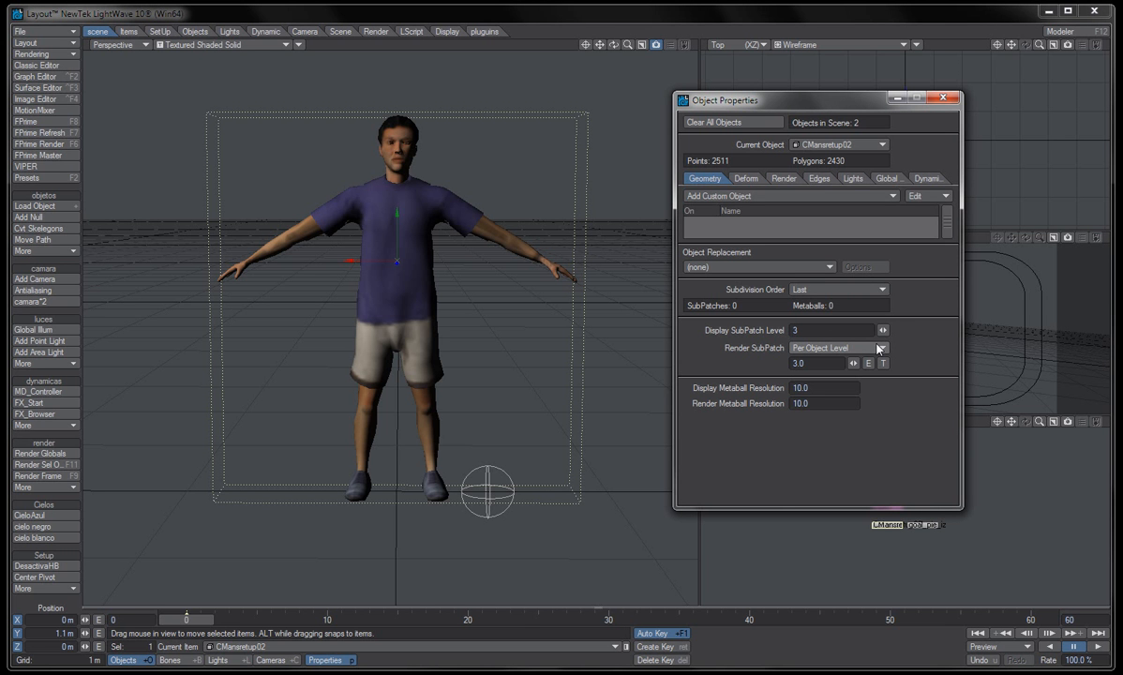
{"action": "left_click", "coordinate": [406, 251]}
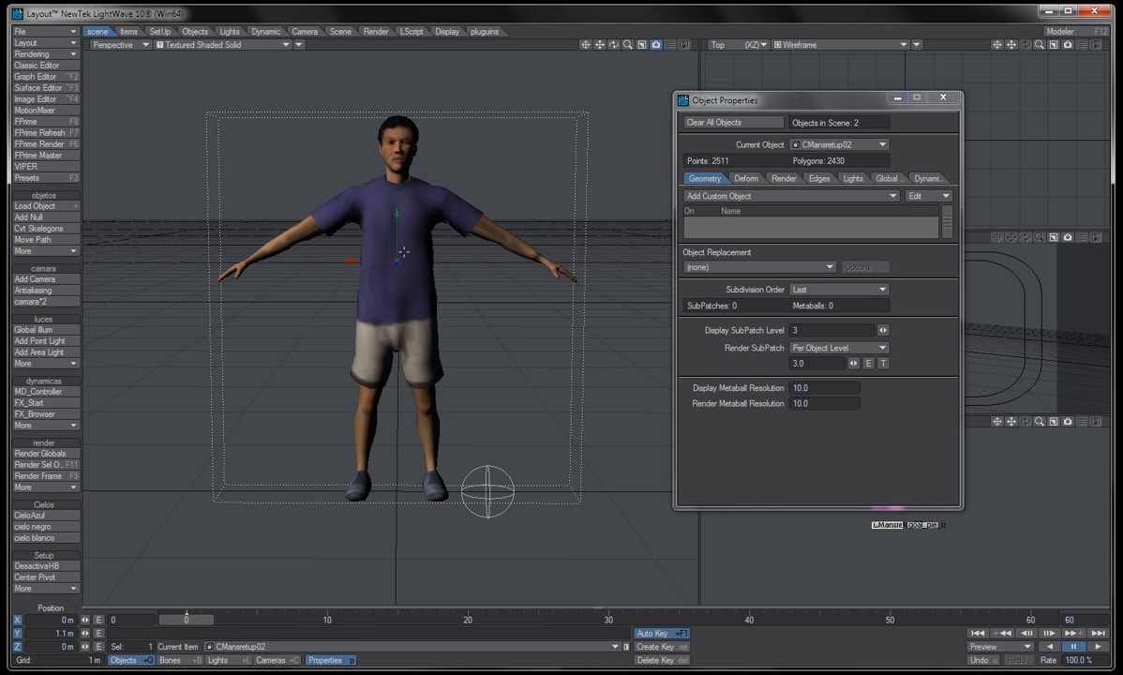
{"action": "key", "text": "Tab"}
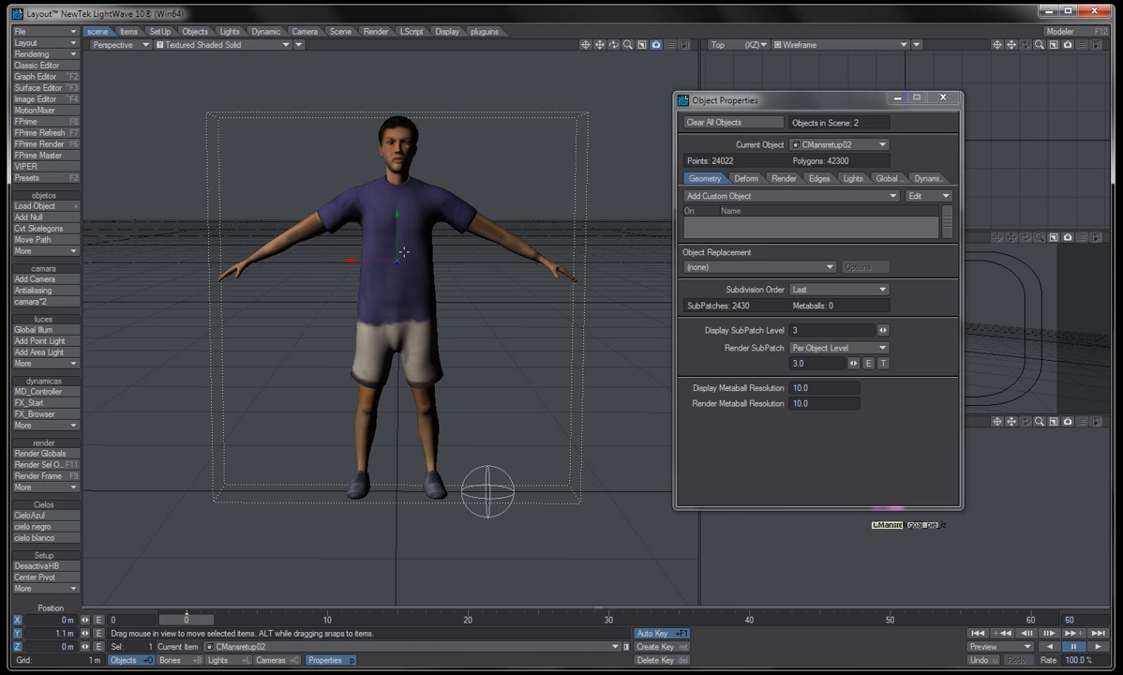
- Save the scene to the desktop (Escritorio) under the name s1
{"action": "key", "text": "shift+s"}
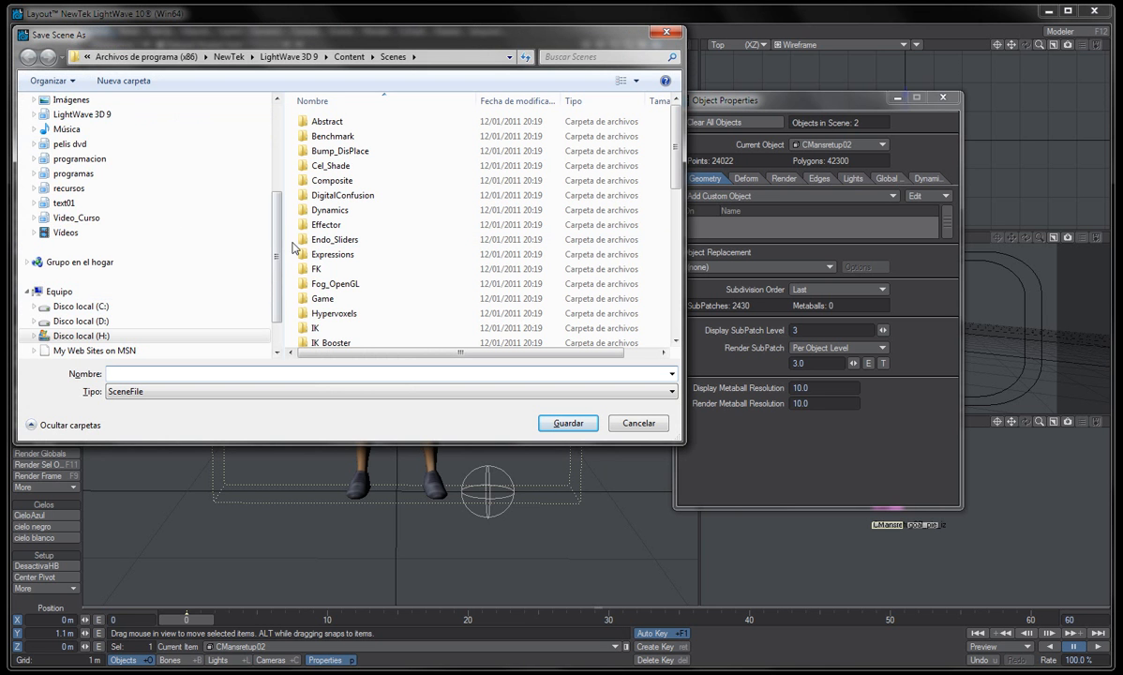
{"action": "scroll", "coordinate": [279, 234], "scroll_direction": "up", "scroll_amount": 4}
{"action": "left_click", "coordinate": [127, 120]}
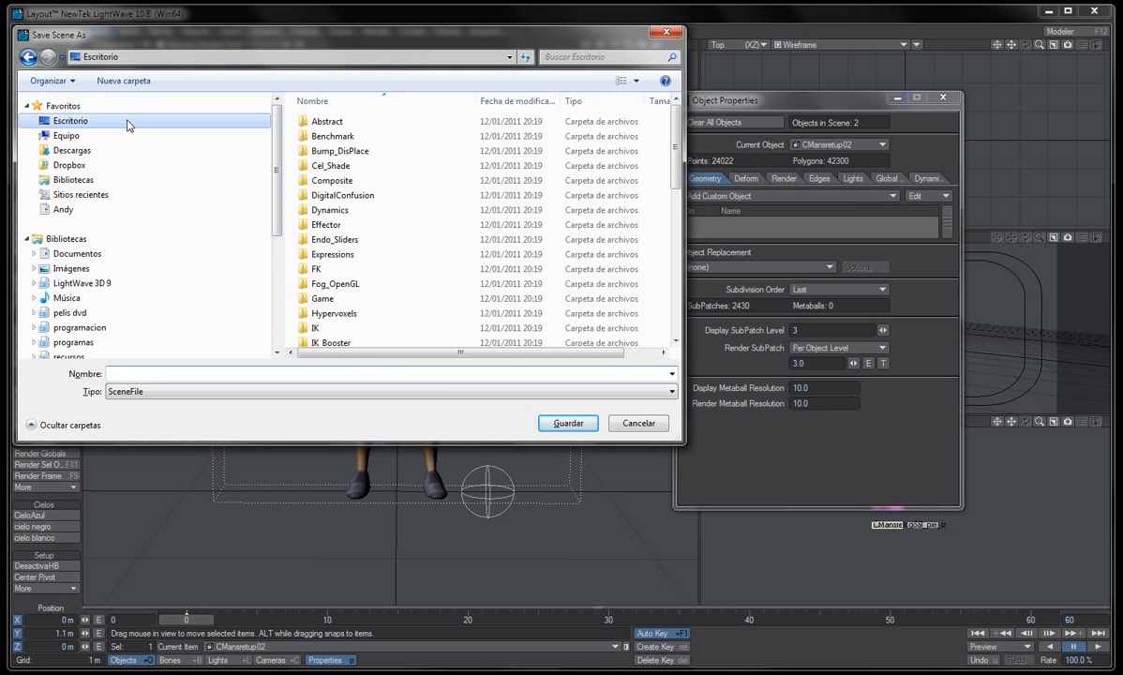
{"action": "left_click", "coordinate": [149, 374]}
{"action": "type", "text": "s1"}
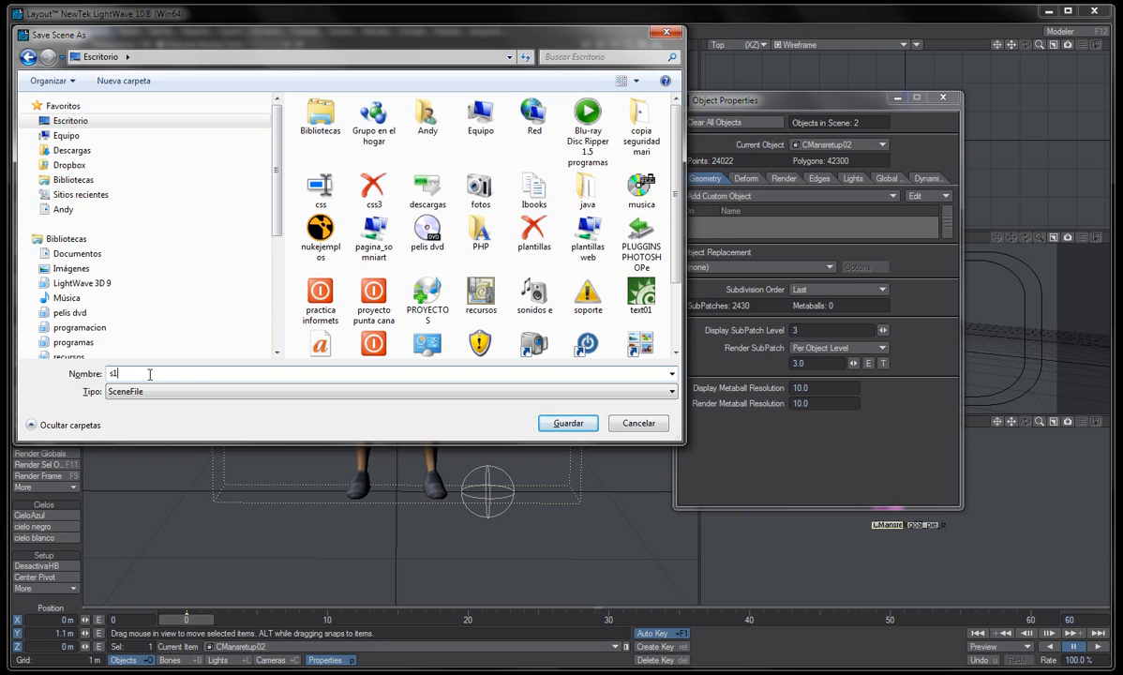
{"action": "key", "text": "Return"}
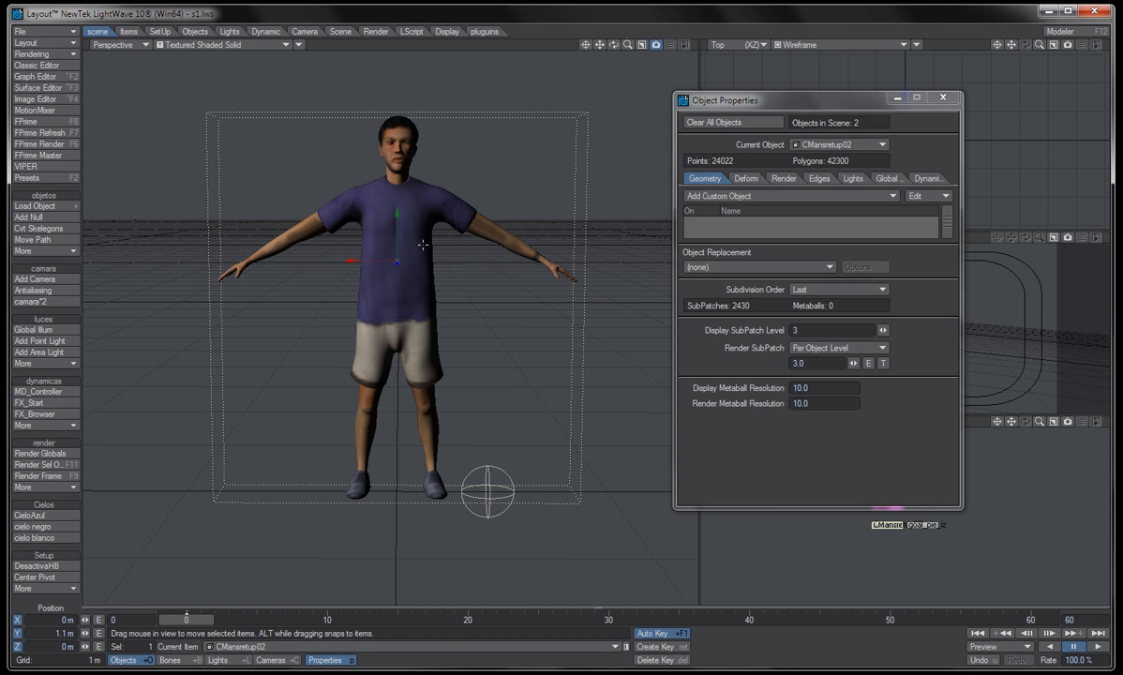
- Convert the CMansretup02 character's skelegons into bones
{"action": "left_click", "coordinate": [50, 231]}
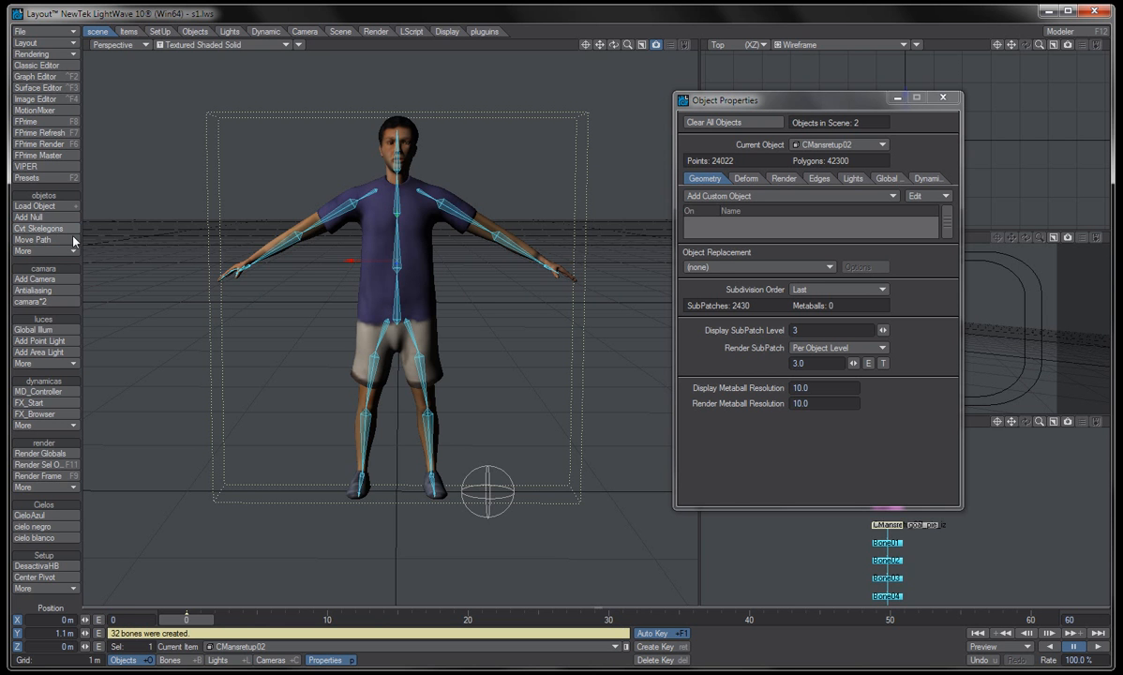
{"action": "left_click", "coordinate": [299, 44]}
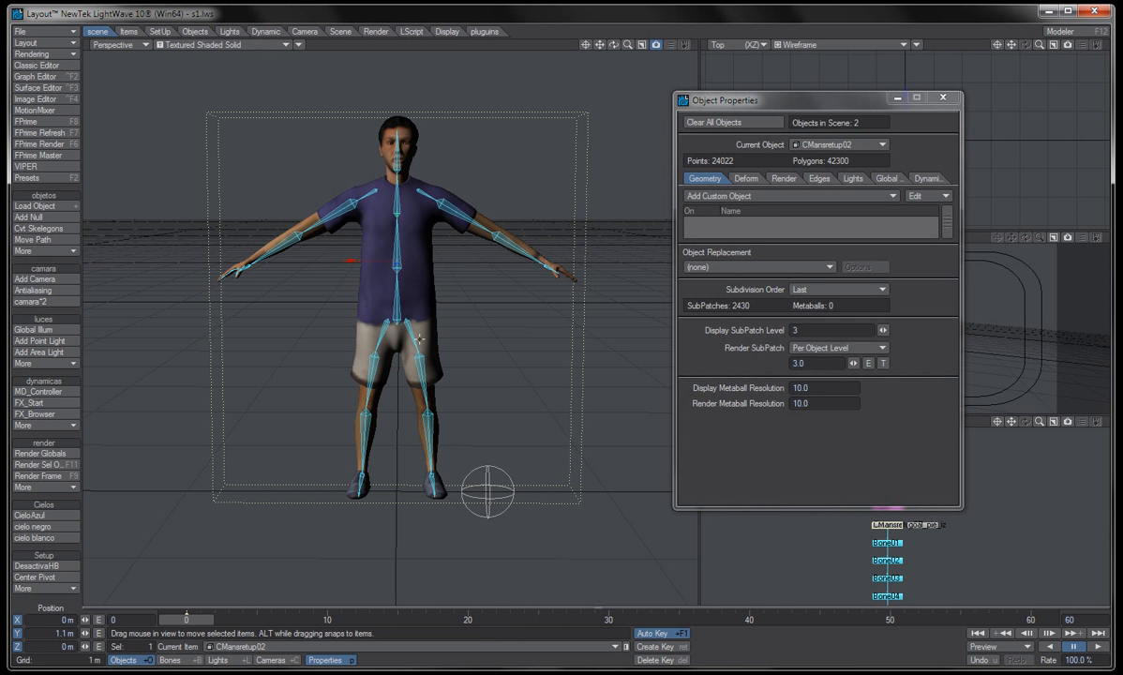
- In the motion options of the iz_cadera bone, enable Unaffected by IK of Descendants
{"action": "key", "text": "shift+b"}
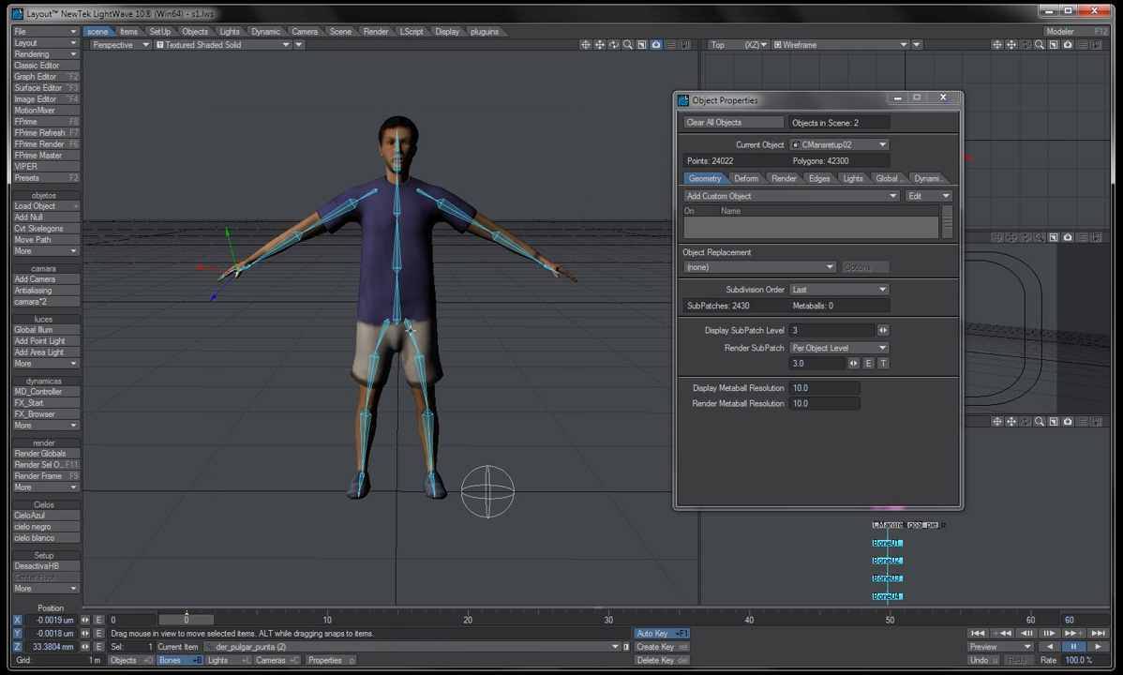
{"action": "key", "text": "y"}
{"action": "left_click", "coordinate": [417, 321]}
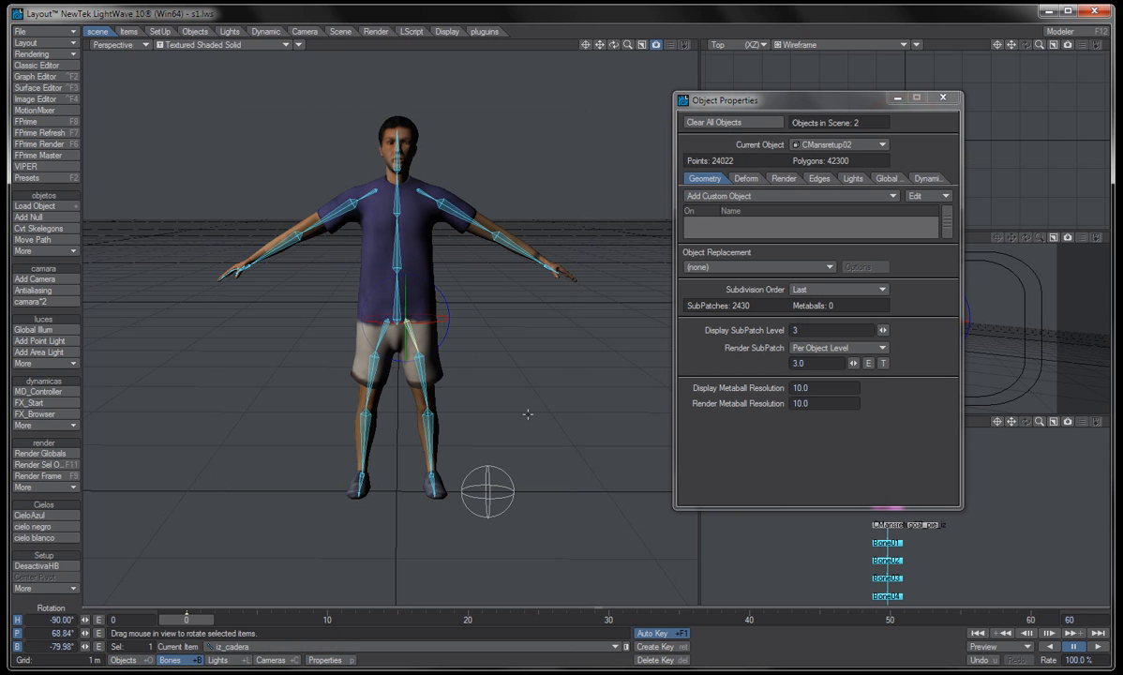
{"action": "key", "text": "m"}
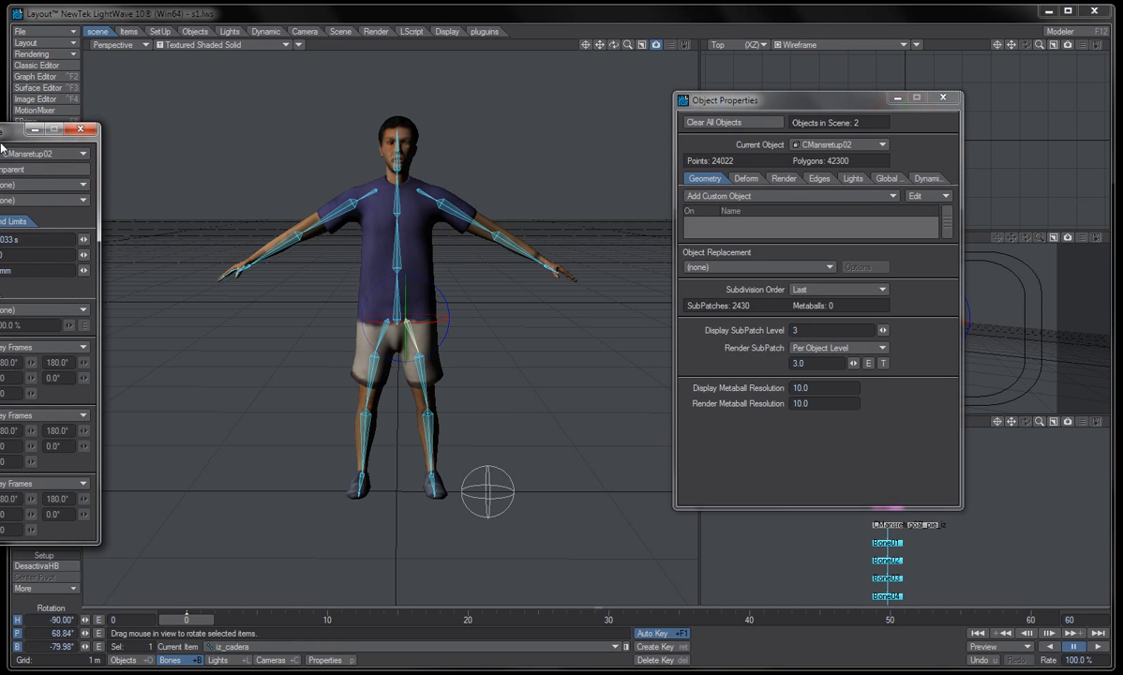
{"action": "left_click_drag", "start_coordinate": [14, 129], "coordinate": [790, 121]}
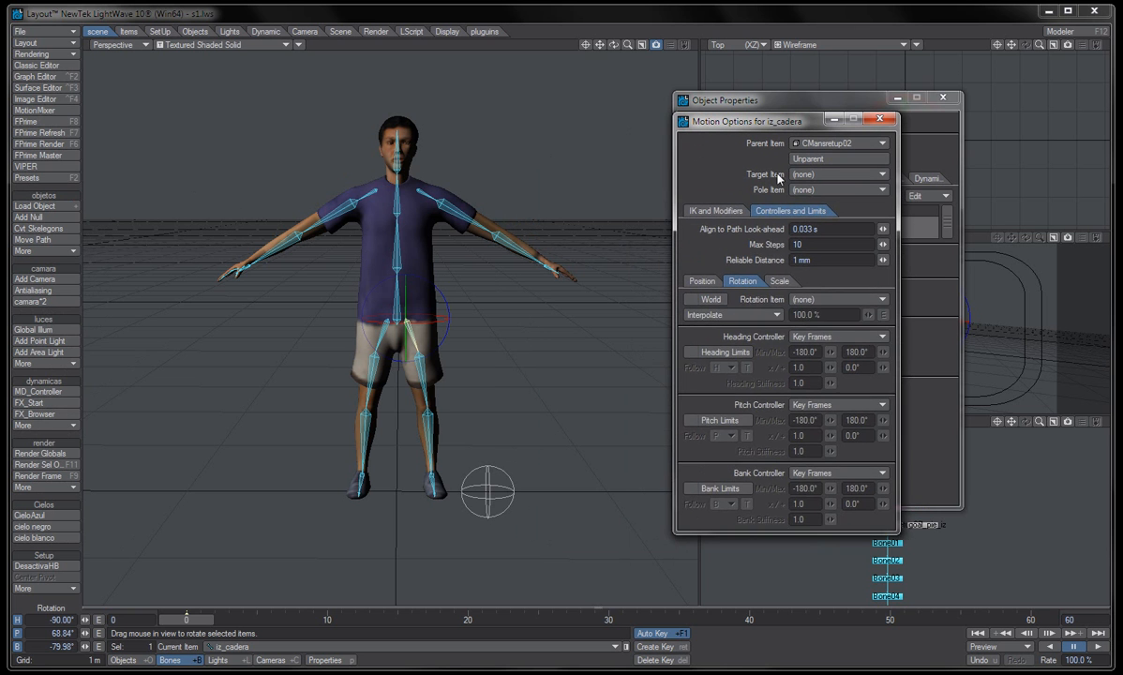
{"action": "left_click", "coordinate": [714, 211]}
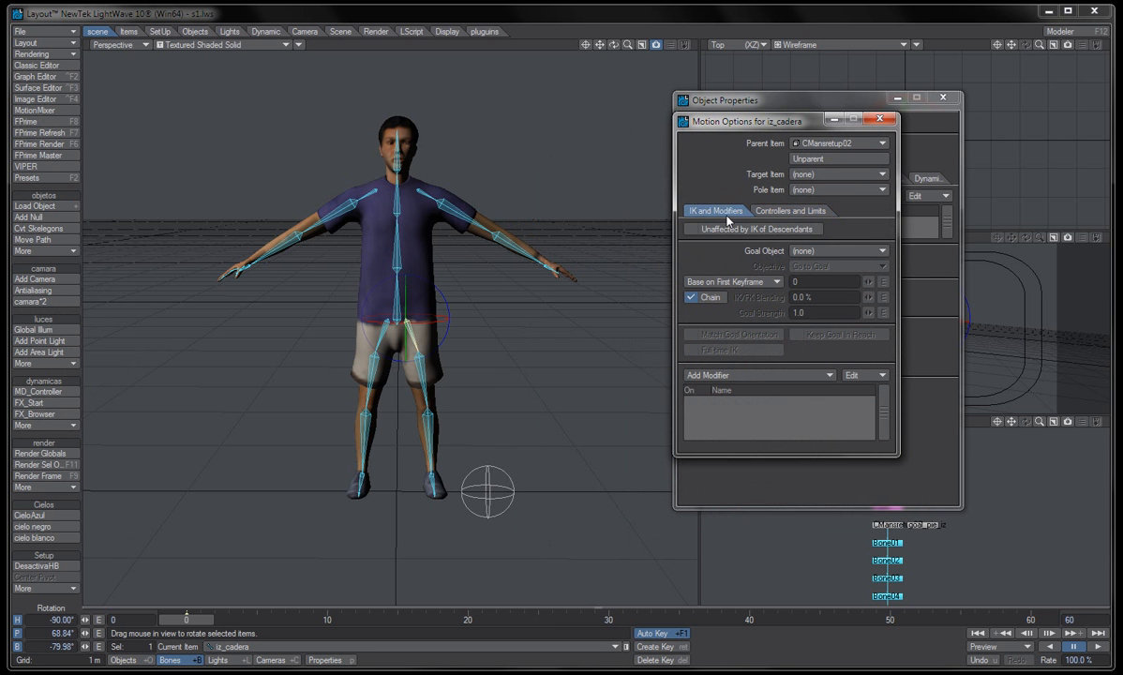
{"action": "left_click", "coordinate": [774, 230]}
- Assign goal_pie_iz as the IK goal object of the iz_pie bone
{"action": "left_click", "coordinate": [433, 478]}
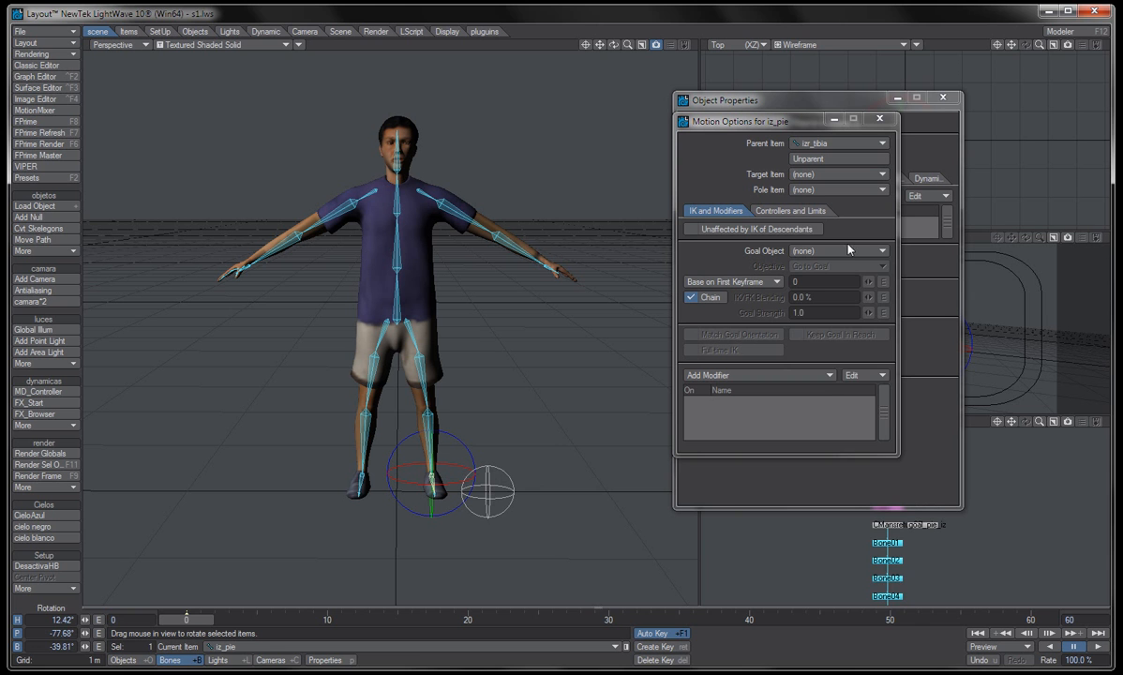
{"action": "left_click", "coordinate": [845, 250]}
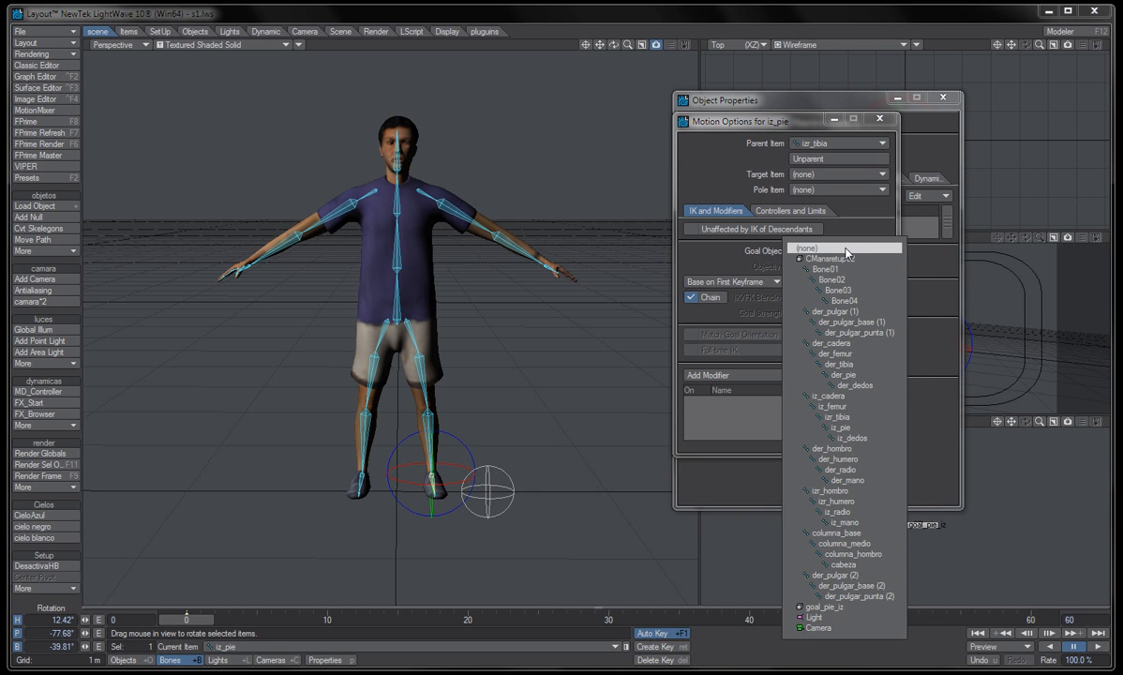
{"action": "left_click", "coordinate": [845, 608]}
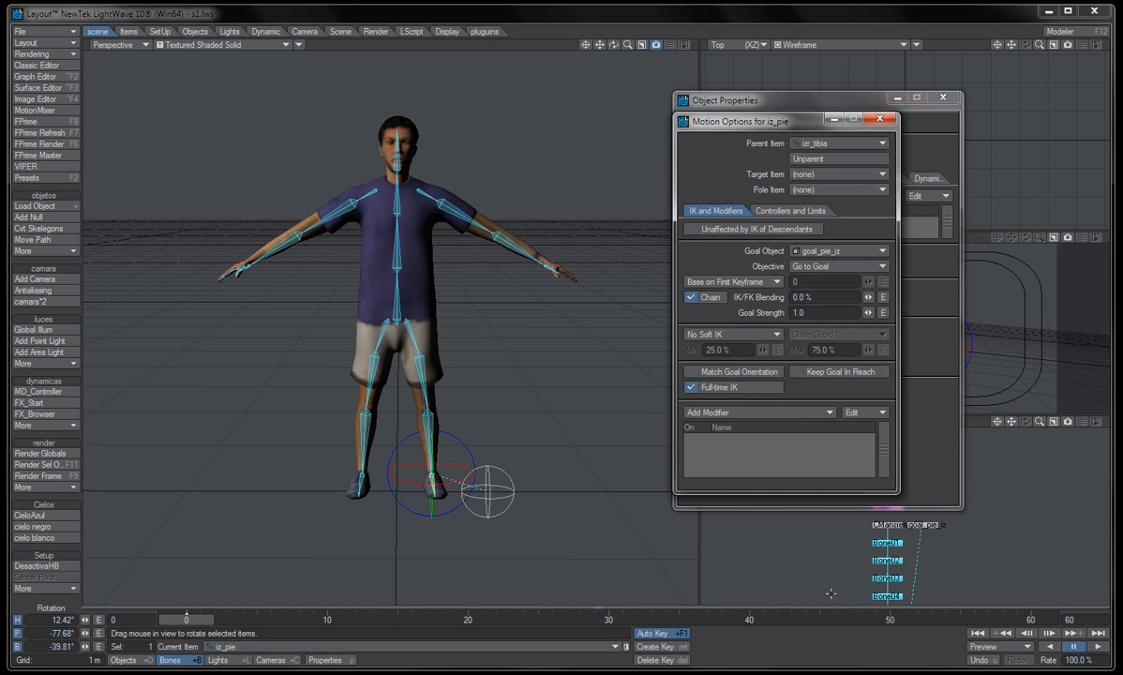
- Set the pitch rotation controller of the iz_pie bone to Inverse Kinematics
{"action": "left_click", "coordinate": [782, 210]}
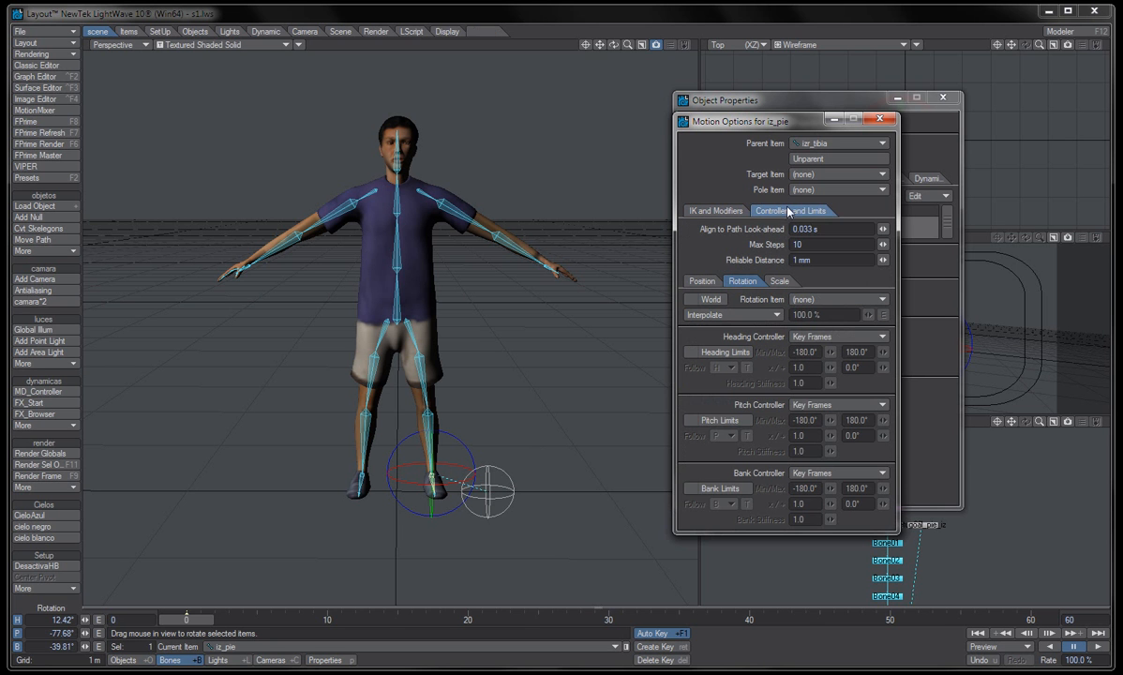
{"action": "left_click", "coordinate": [847, 405]}
{"action": "left_click", "coordinate": [853, 437]}
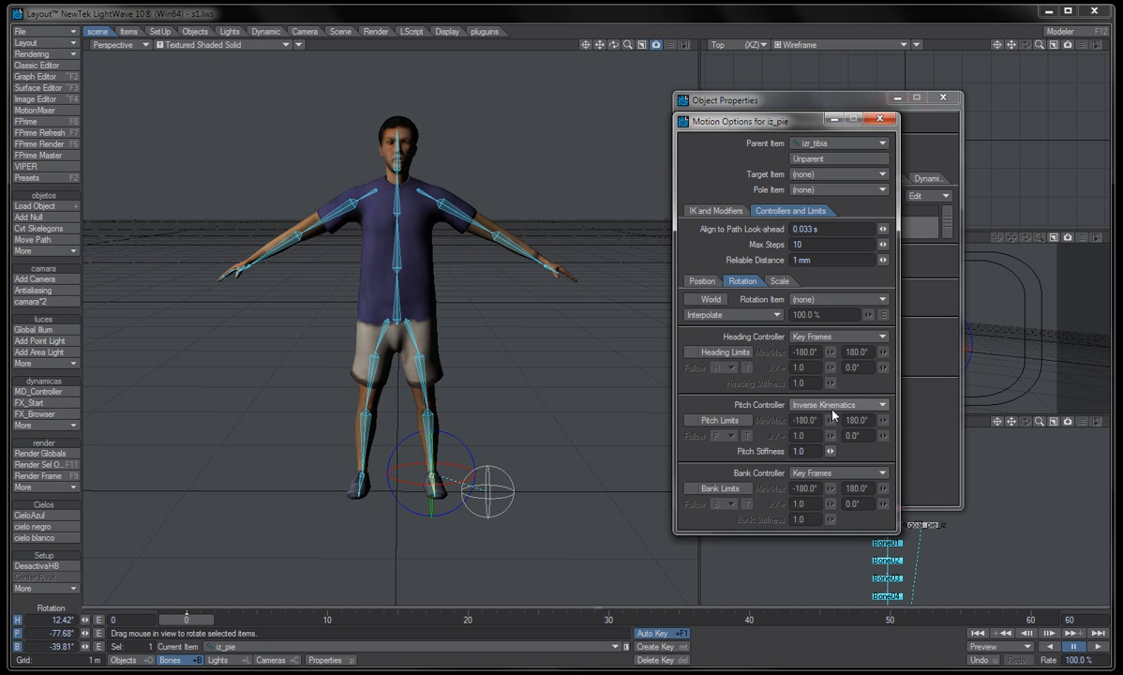
- Set the pitch rotation controller of the izr_tibia bone to Inverse Kinematics
{"action": "key", "text": "Up"}
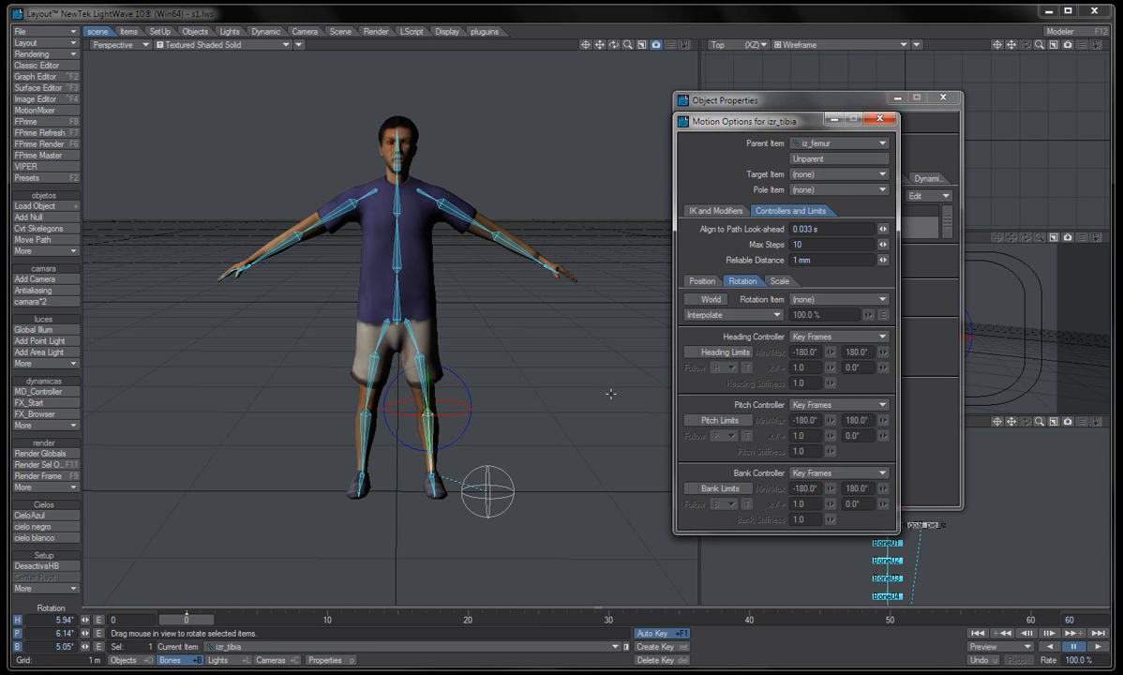
{"action": "left_click", "coordinate": [829, 405]}
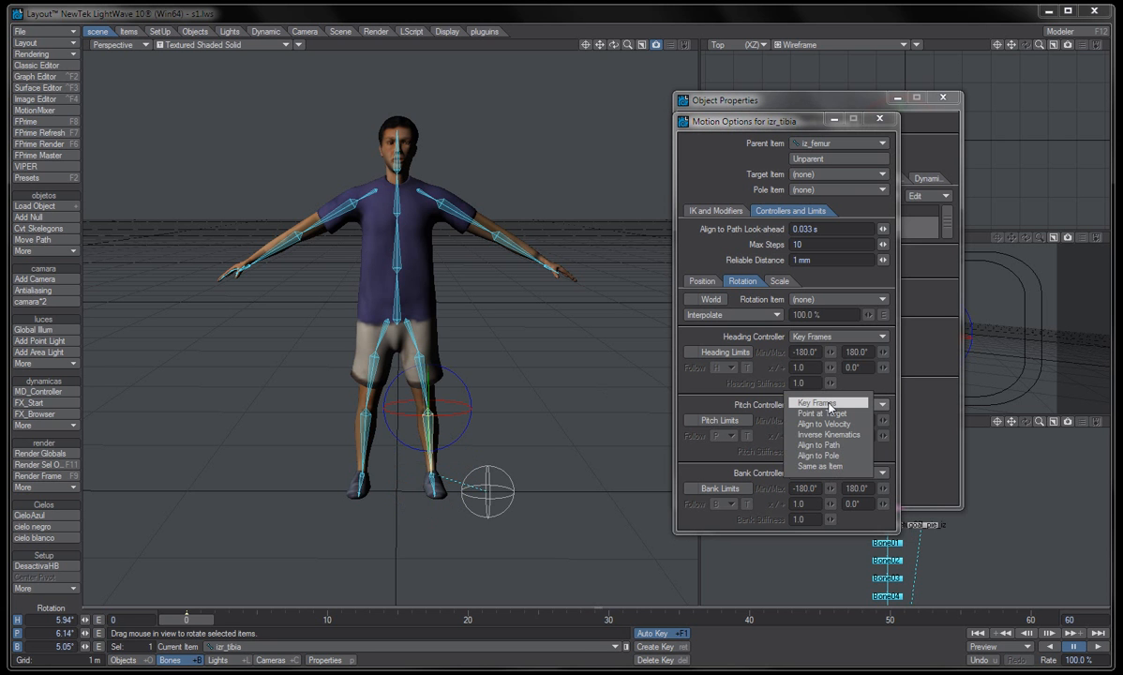
{"action": "key", "text": "Escape"}
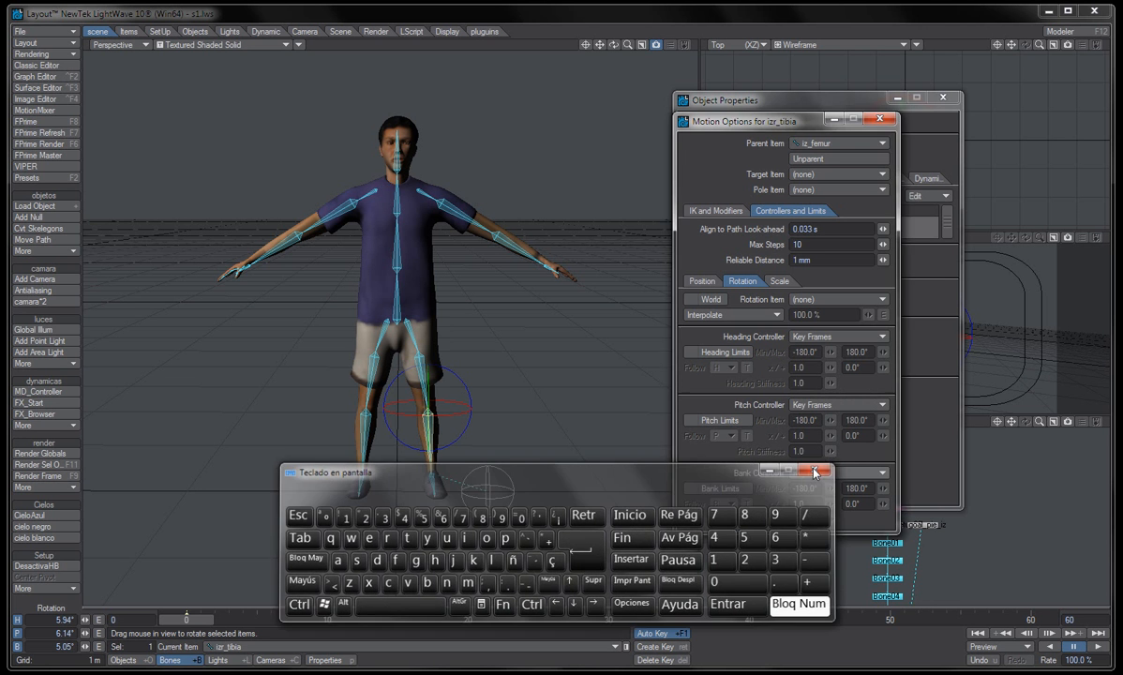
{"action": "left_click", "coordinate": [790, 468]}
{"action": "left_click", "coordinate": [837, 410]}
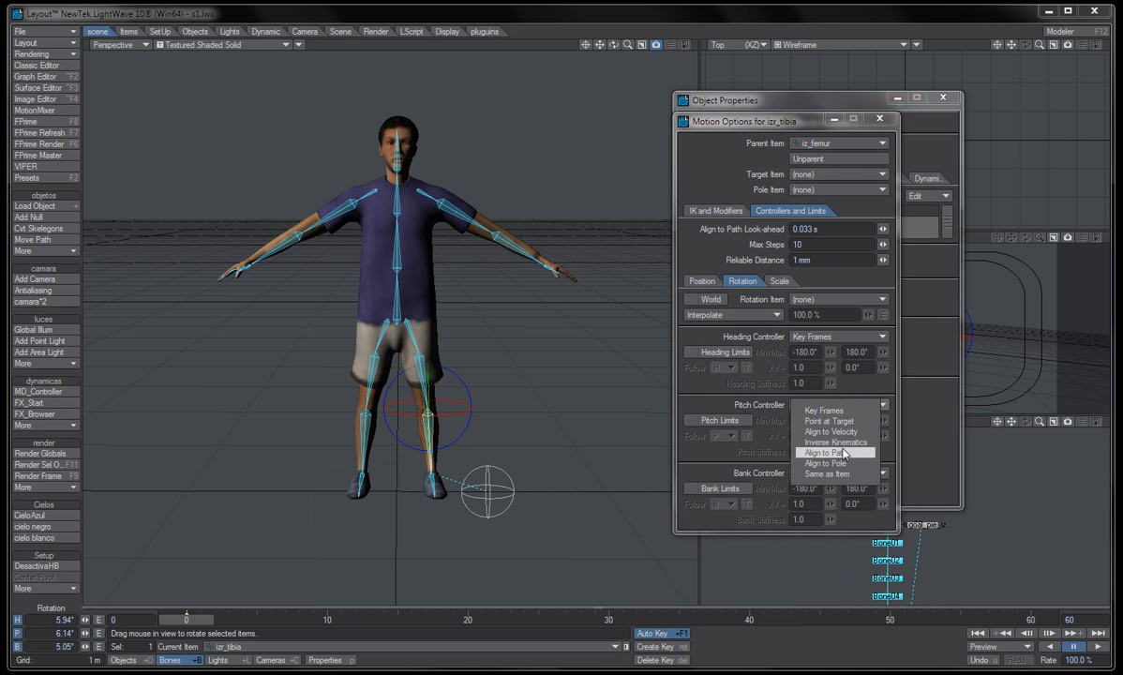
{"action": "left_click", "coordinate": [846, 443]}
- Set the pitch rotation controller of the iz_femur bone to Inverse Kinematics
{"action": "key", "text": "Up"}
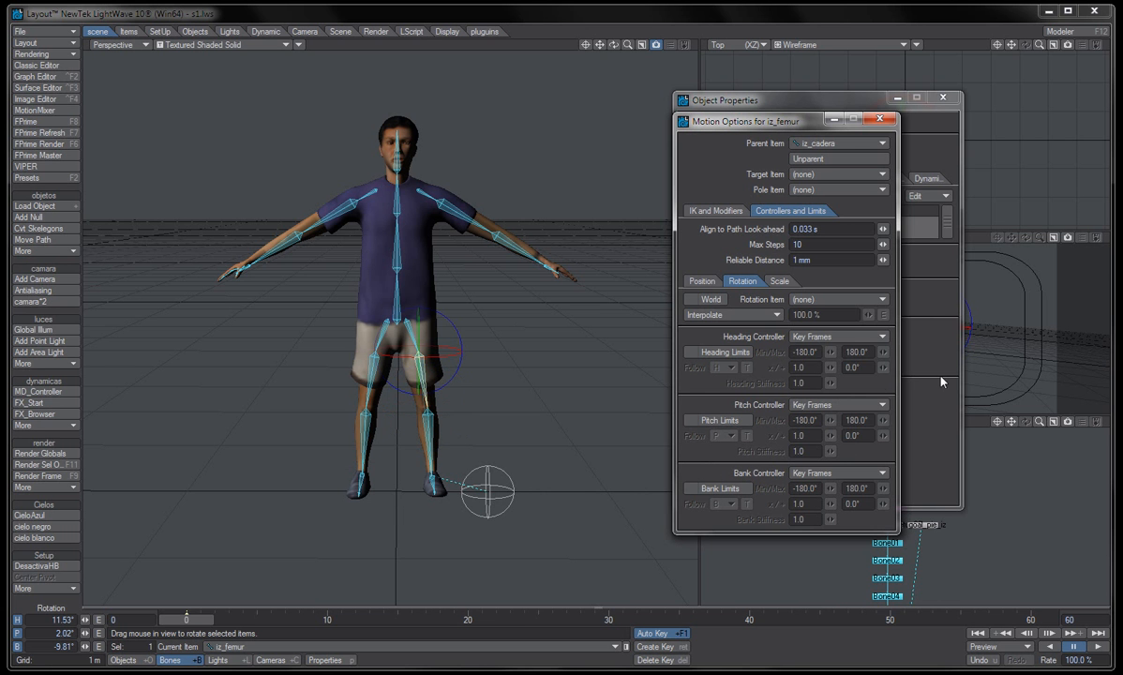
{"action": "left_click", "coordinate": [863, 404]}
{"action": "left_click", "coordinate": [843, 431]}
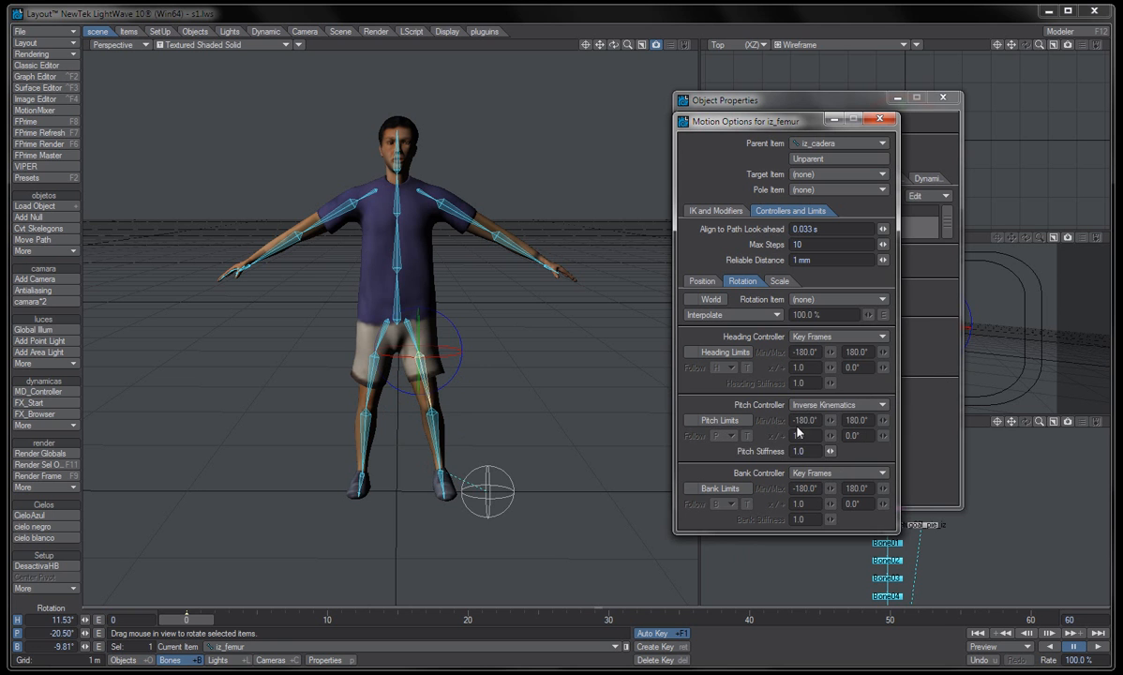
- Raise the goal_pie_iz null to a Y position of about 179 mm to test the left leg's IK
{"action": "left_click", "coordinate": [473, 489]}
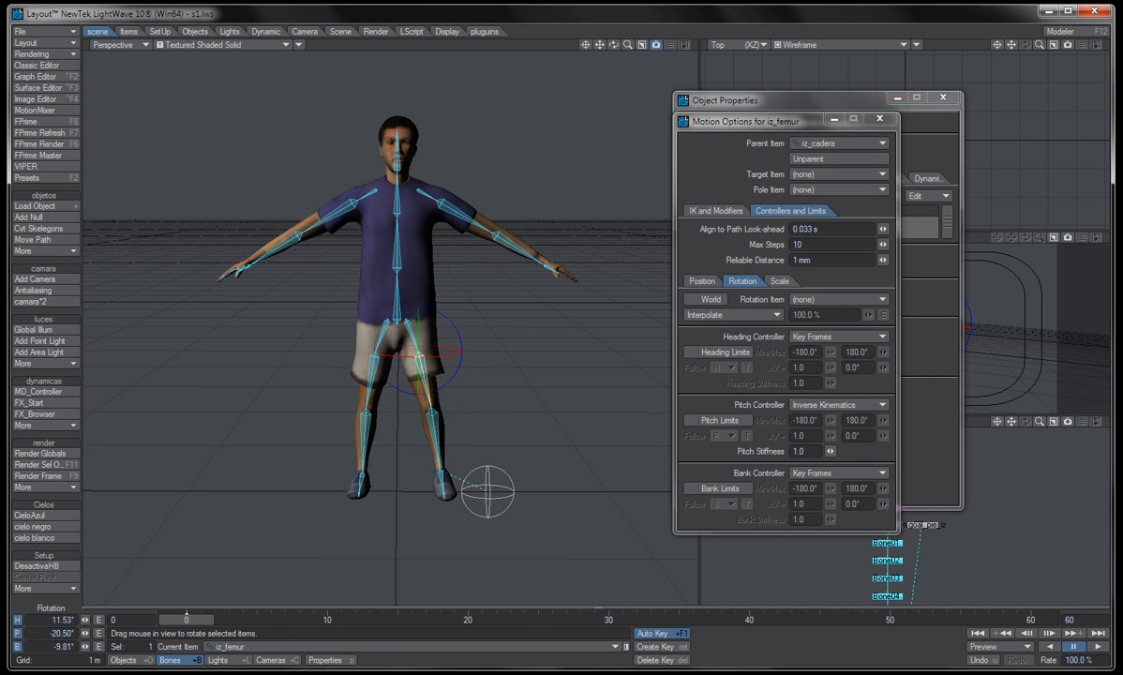
{"action": "mouse_move", "coordinate": [490, 474]}
{"action": "left_mouse_down"}
{"action": "mouse_move", "coordinate": [490, 342]}
{"action": "mouse_move", "coordinate": [484, 414]}
{"action": "mouse_move", "coordinate": [477, 375]}
{"action": "mouse_move", "coordinate": [489, 453]}
{"action": "left_mouse_up"}
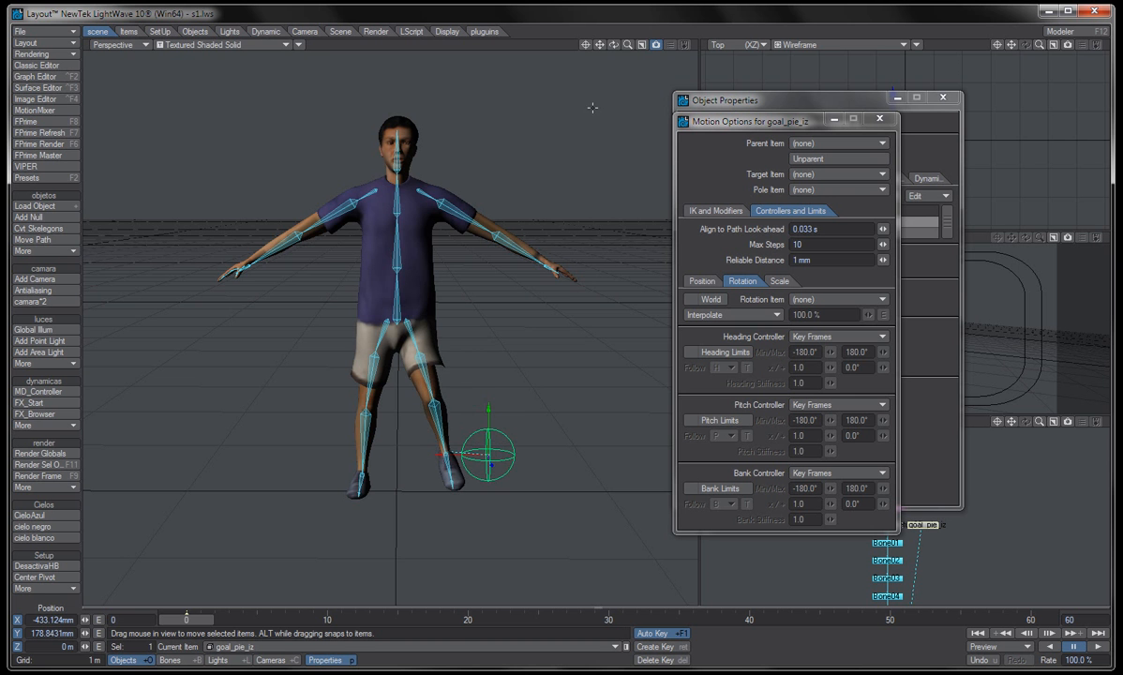
{"action": "mouse_move", "coordinate": [613, 44]}
{"action": "left_mouse_down"}
{"action": "mouse_move", "coordinate": [517, 45]}
{"action": "mouse_move", "coordinate": [613, 45]}
{"action": "left_mouse_up"}
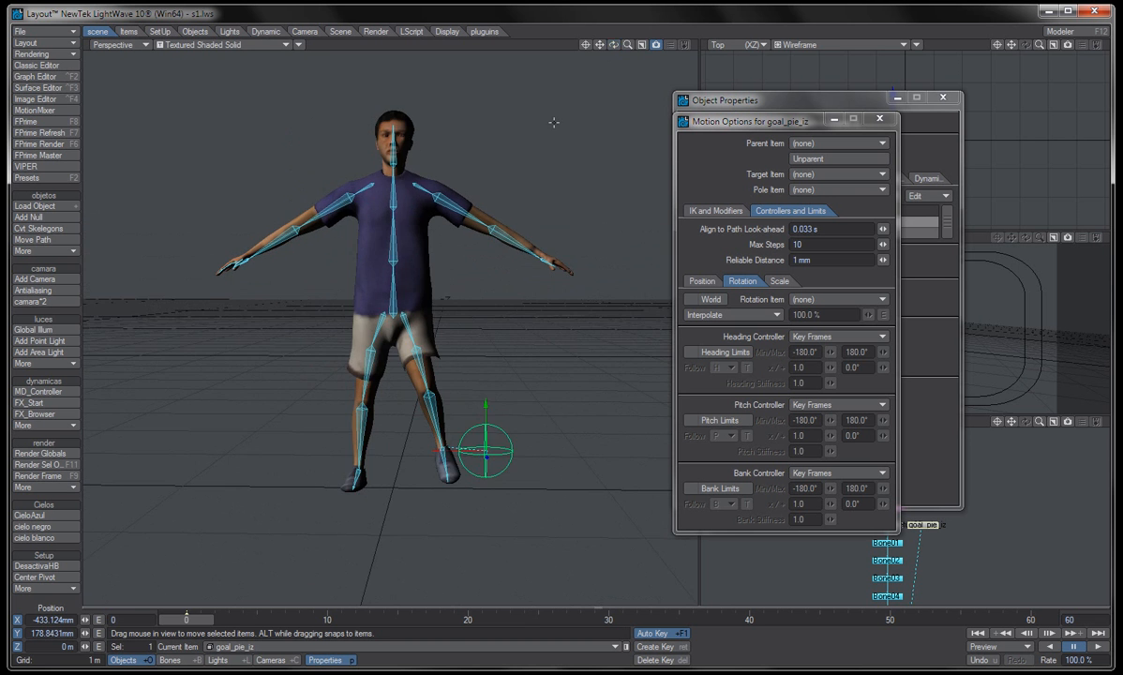
{"action": "left_click_drag", "start_coordinate": [410, 422], "coordinate": [445, 451]}
- Try Match Goal Orientation on the iz_pie bone and switch it off again
{"action": "left_click", "coordinate": [444, 457]}
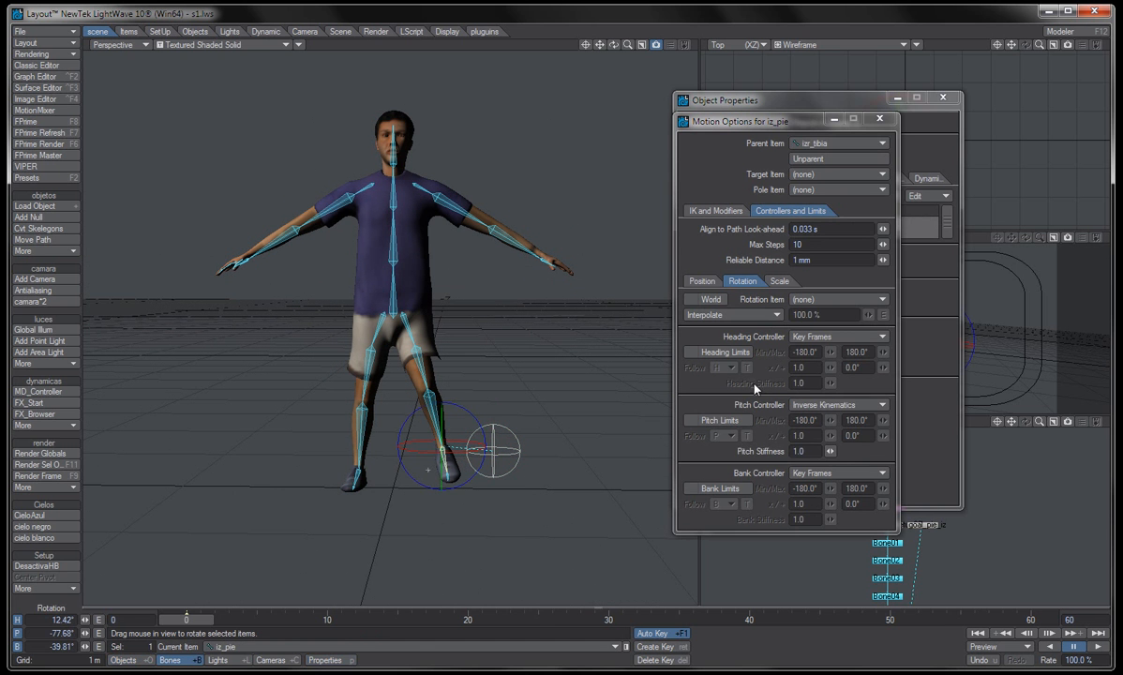
{"action": "left_click", "coordinate": [708, 280]}
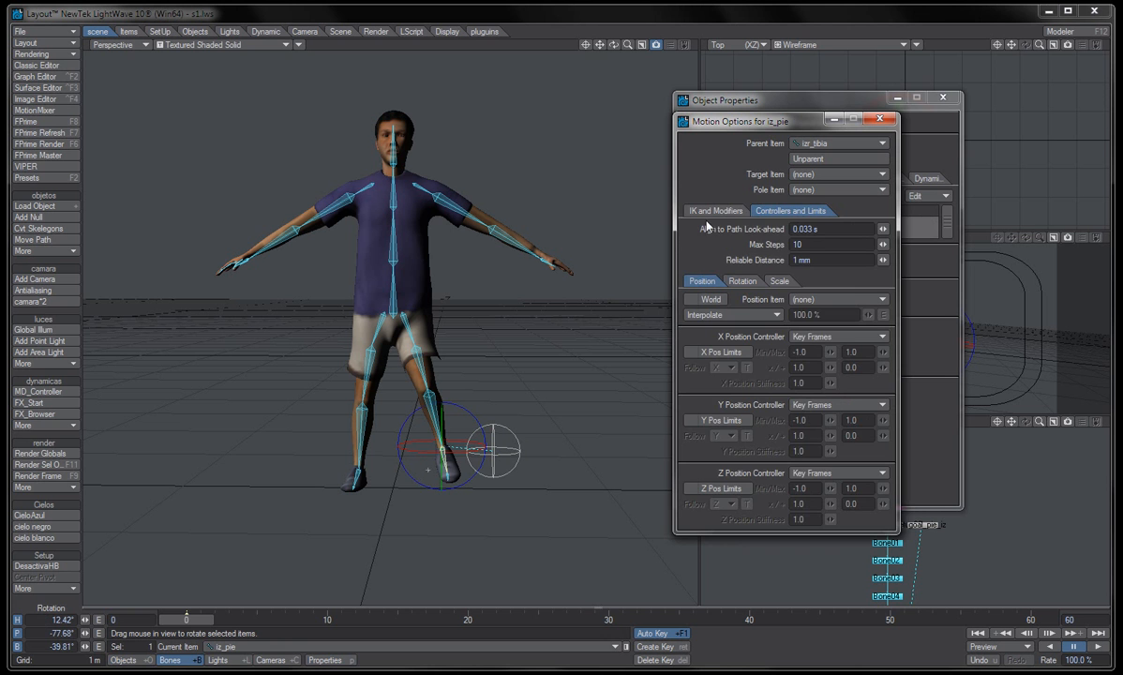
{"action": "left_click", "coordinate": [705, 210]}
{"action": "left_click", "coordinate": [717, 371]}
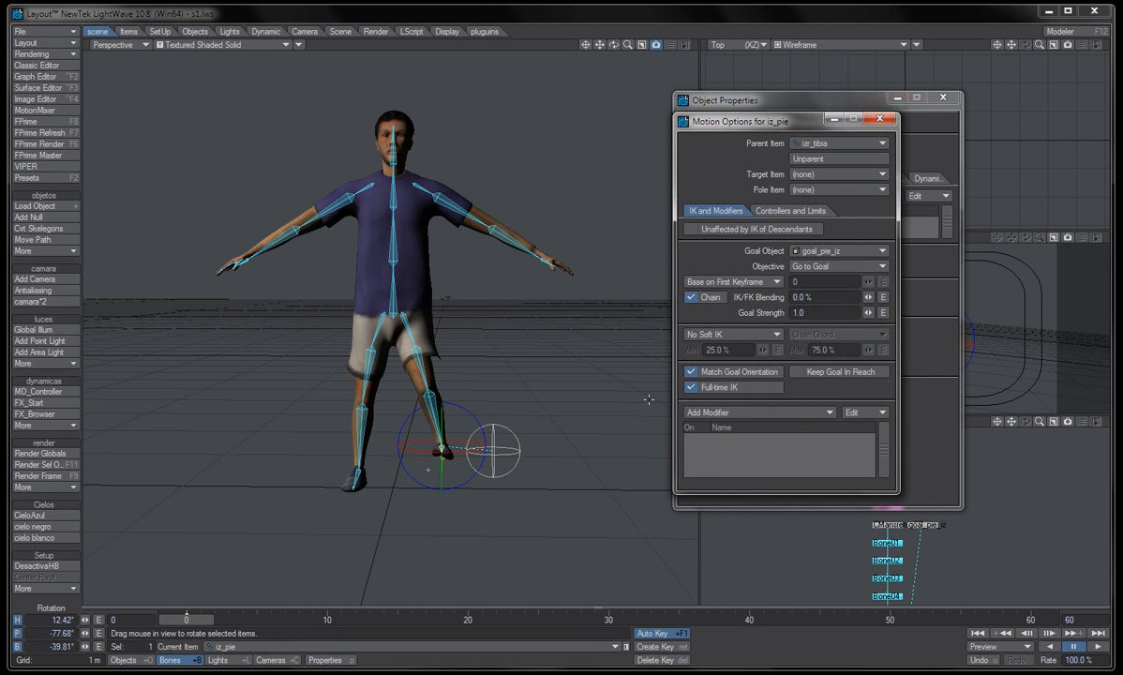
{"action": "left_click", "coordinate": [711, 375]}
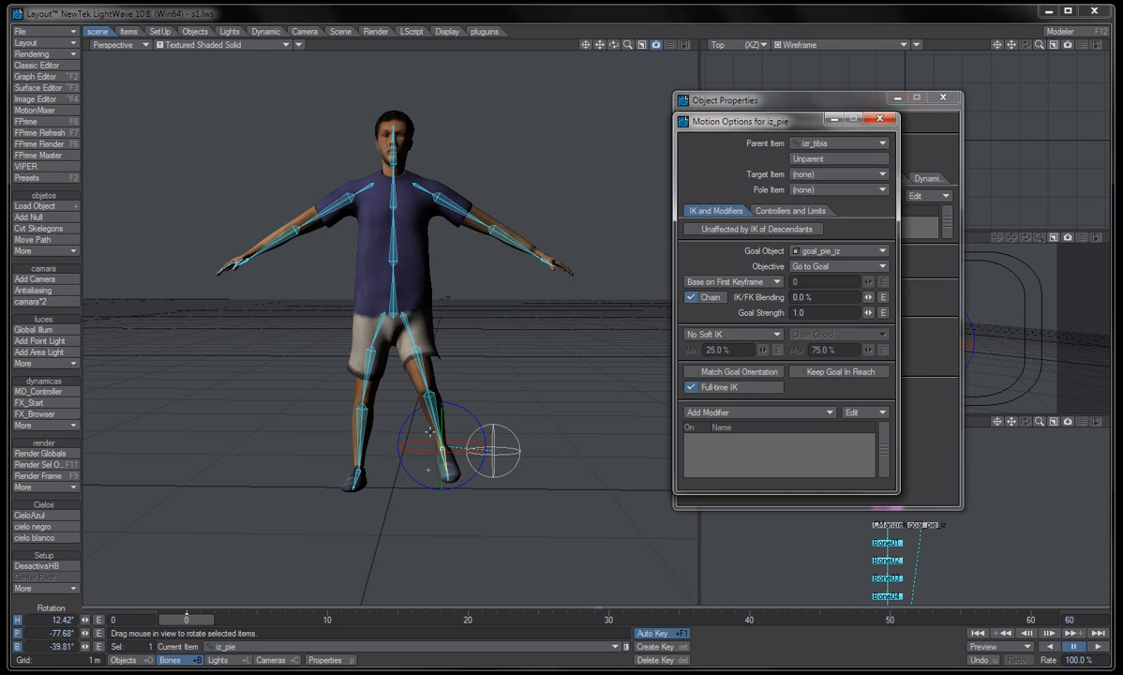
- Raise goal_pie_iz to a Y position of about 299 mm and test the knee's bend from the side
{"action": "left_click_drag", "start_coordinate": [428, 432], "coordinate": [422, 440]}
{"action": "left_click_drag", "start_coordinate": [420, 434], "coordinate": [498, 419]}
{"action": "left_click", "coordinate": [504, 448]}
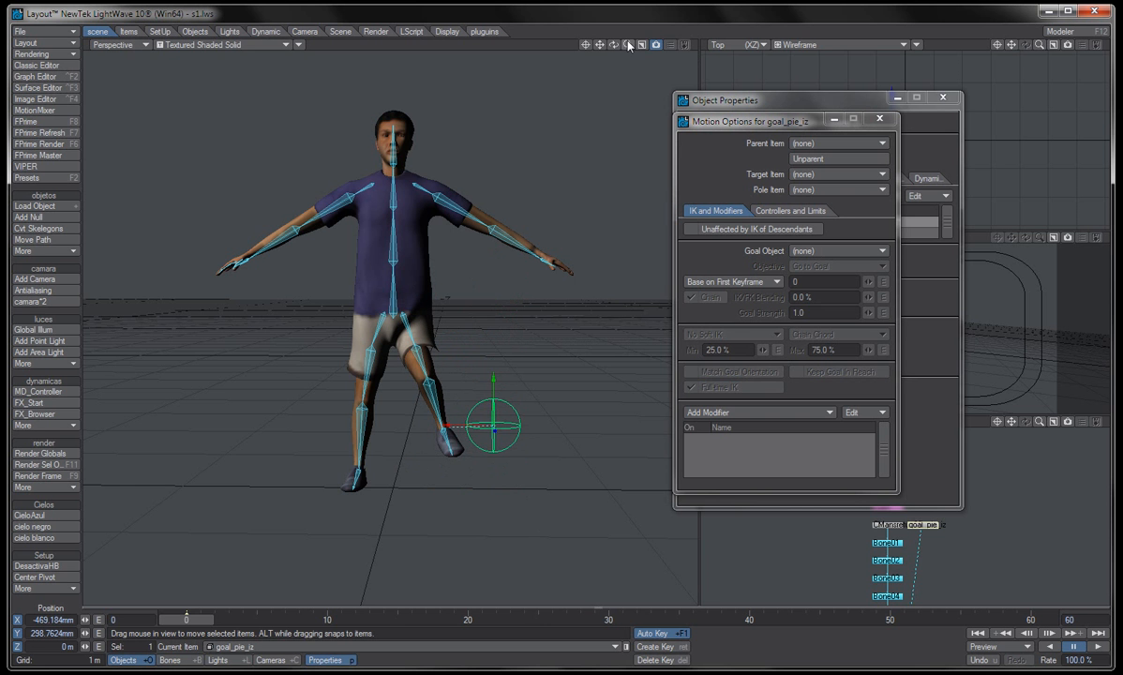
{"action": "left_click_drag", "start_coordinate": [647, 159], "coordinate": [504, 165], "text": "alt"}
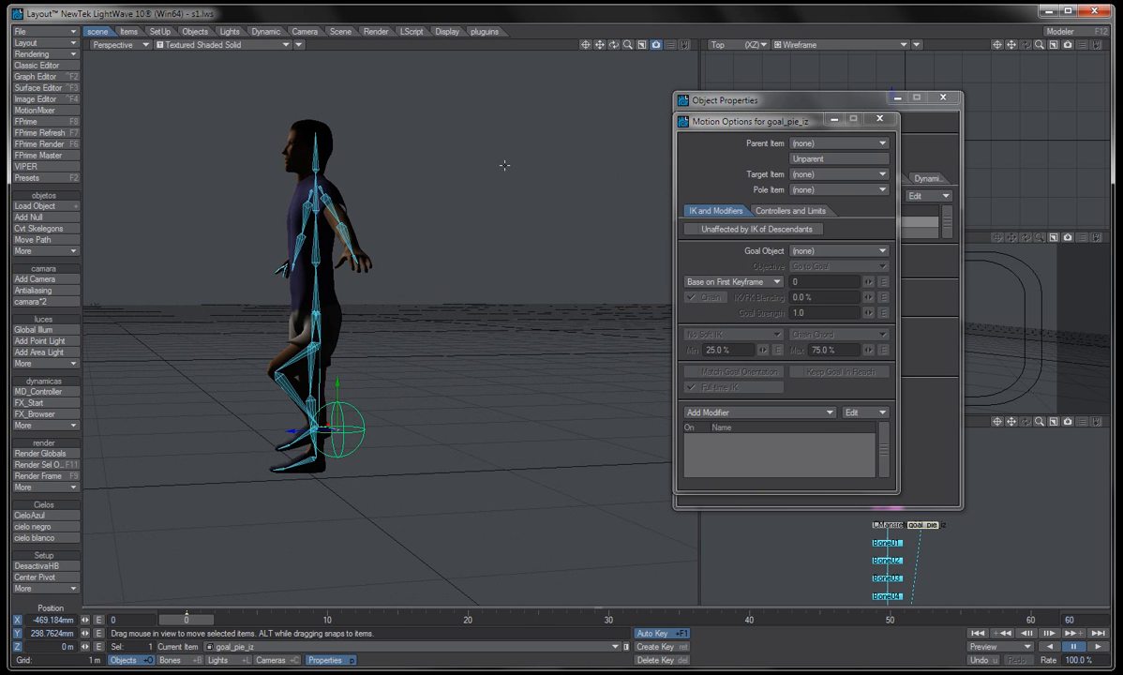
{"action": "mouse_move", "coordinate": [336, 397]}
{"action": "left_mouse_down"}
{"action": "mouse_move", "coordinate": [337, 345]}
{"action": "mouse_move", "coordinate": [334, 494]}
{"action": "mouse_move", "coordinate": [337, 415]}
{"action": "left_mouse_up"}
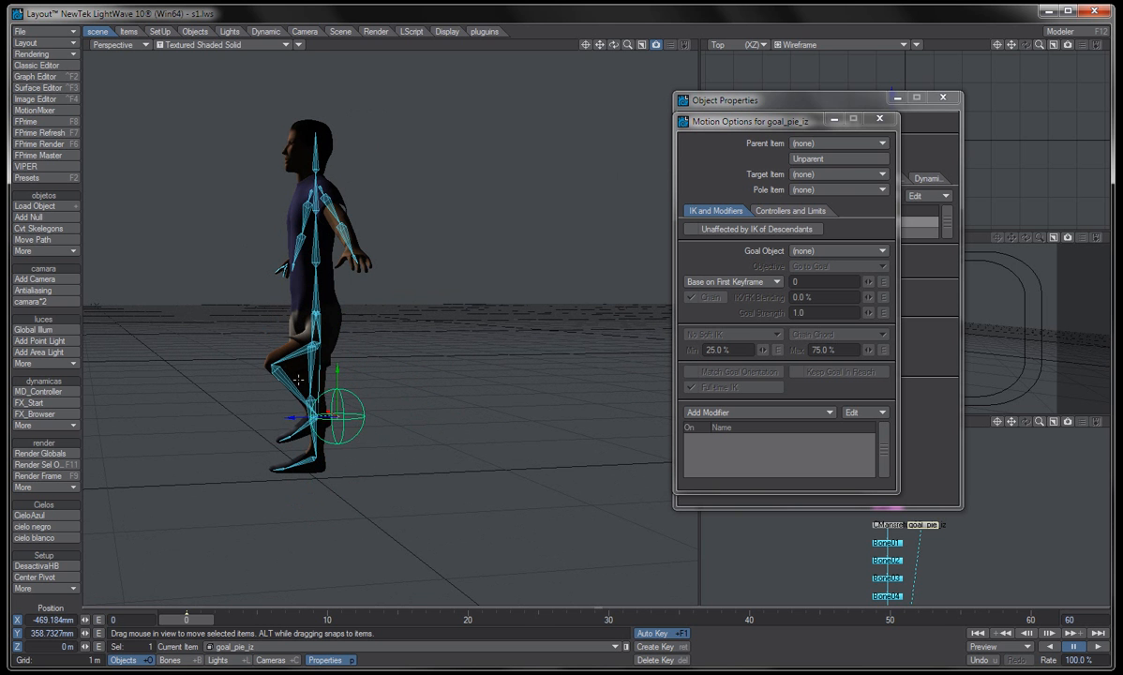
{"action": "mouse_move", "coordinate": [337, 415]}
{"action": "left_mouse_down"}
{"action": "mouse_move", "coordinate": [338, 534]}
{"action": "mouse_move", "coordinate": [340, 425]}
{"action": "left_mouse_up"}
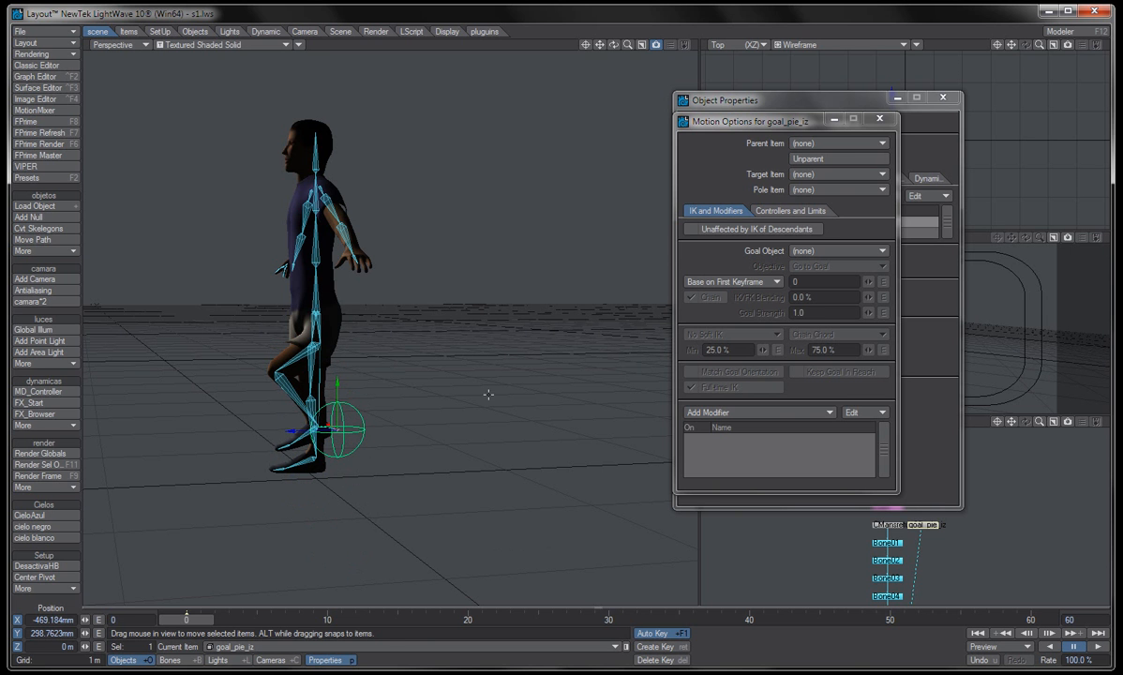
- Enable Y position limits on the izr_tibia bone with a minimum of 0 and a maximum of 240
{"action": "left_click", "coordinate": [777, 212]}
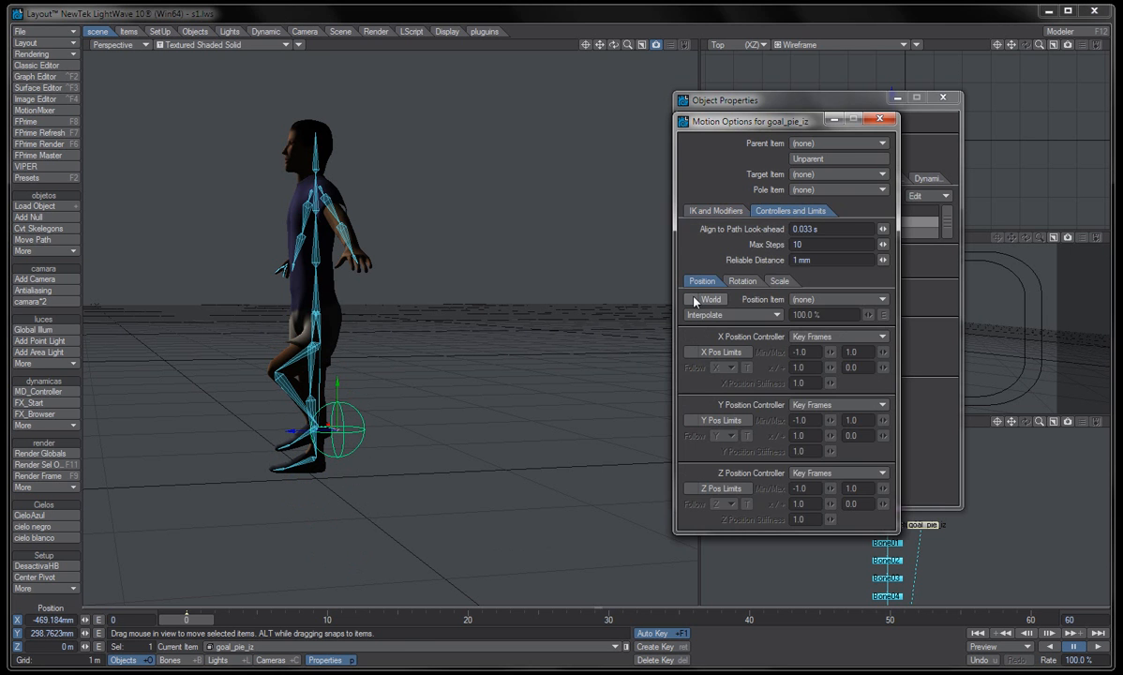
{"action": "left_click", "coordinate": [288, 387]}
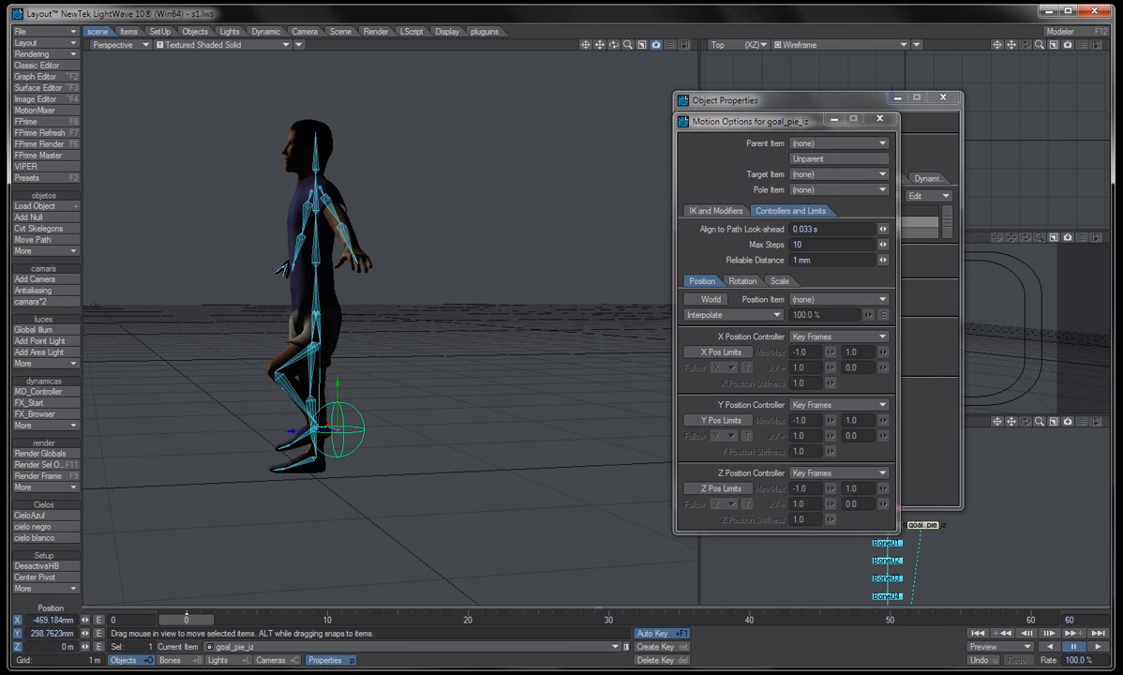
{"action": "left_click", "coordinate": [693, 420]}
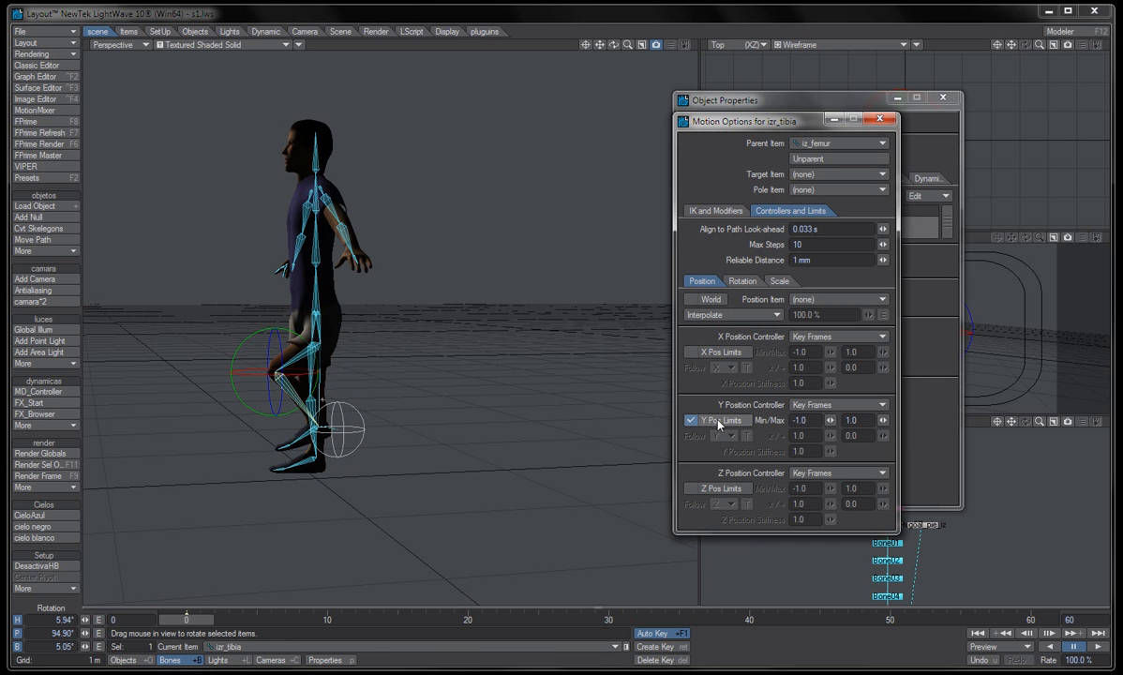
{"action": "left_click_drag", "start_coordinate": [818, 420], "coordinate": [800, 420]}
{"action": "type", "text": "0"}
{"action": "left_click", "coordinate": [850, 421]}
{"action": "type", "text": "2"}
- Raise goal_pie_iz to a Y position of about 379 mm and check the leg from the front
{"action": "left_click_drag", "start_coordinate": [324, 380], "coordinate": [339, 410]}
{"action": "left_click", "coordinate": [345, 424]}
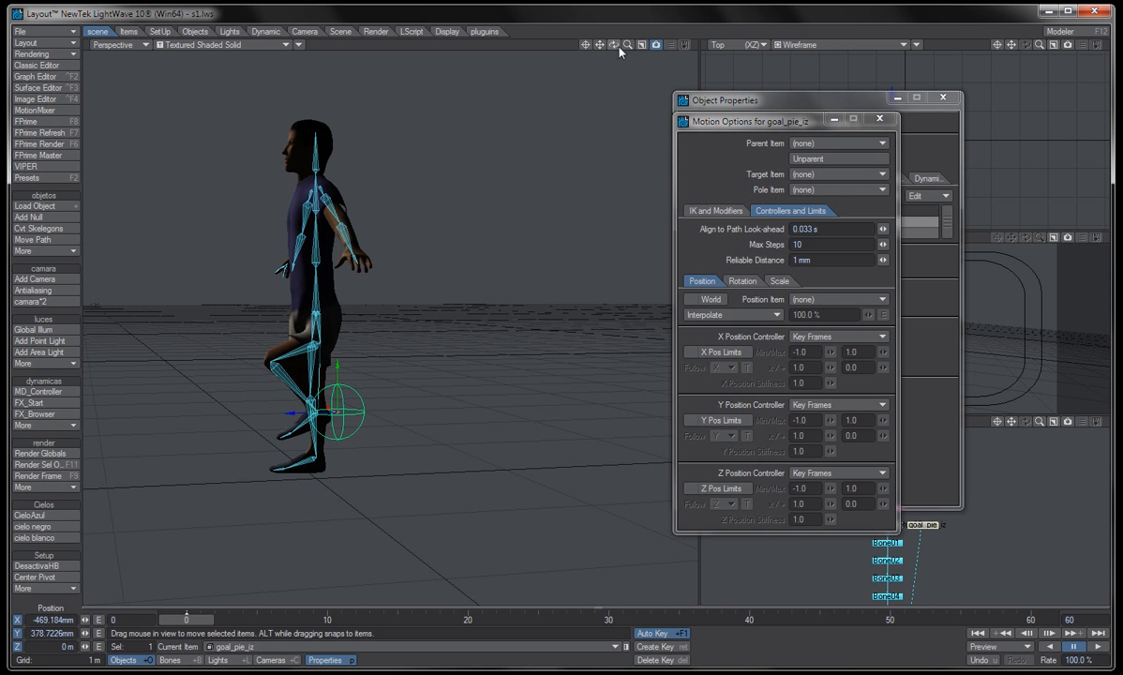
{"action": "left_click_drag", "start_coordinate": [614, 44], "coordinate": [727, 60]}
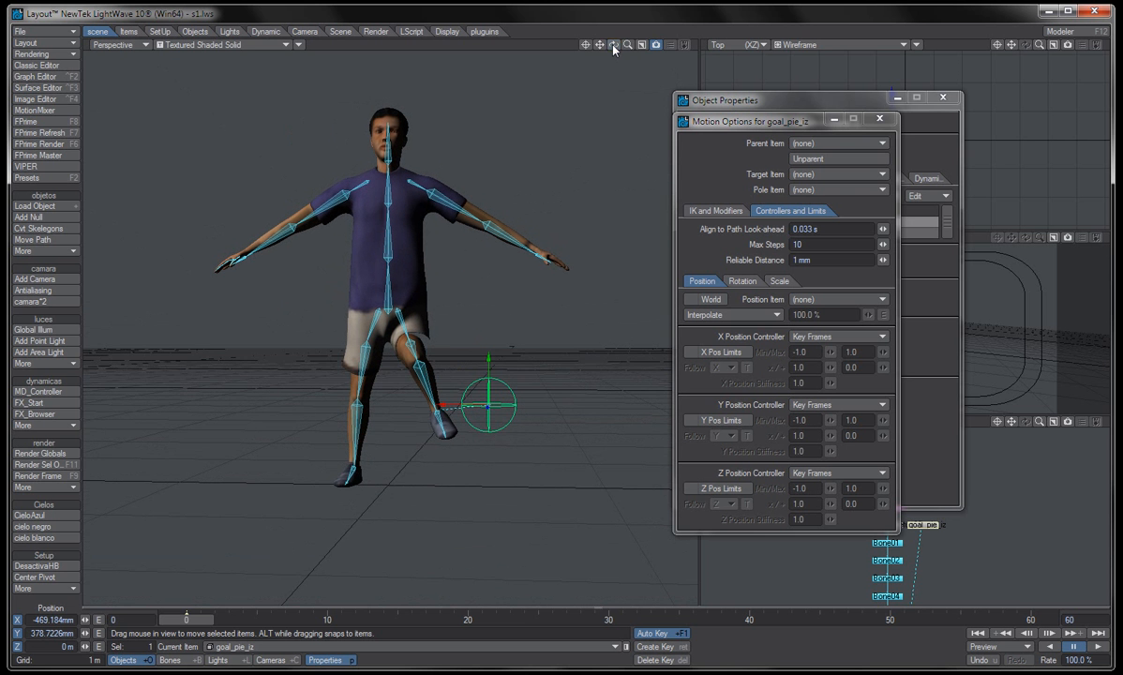
- Try Inverse Kinematics as the X position controller of goal_pie_iz, then restore Key Frames
{"action": "left_click", "coordinate": [848, 339]}
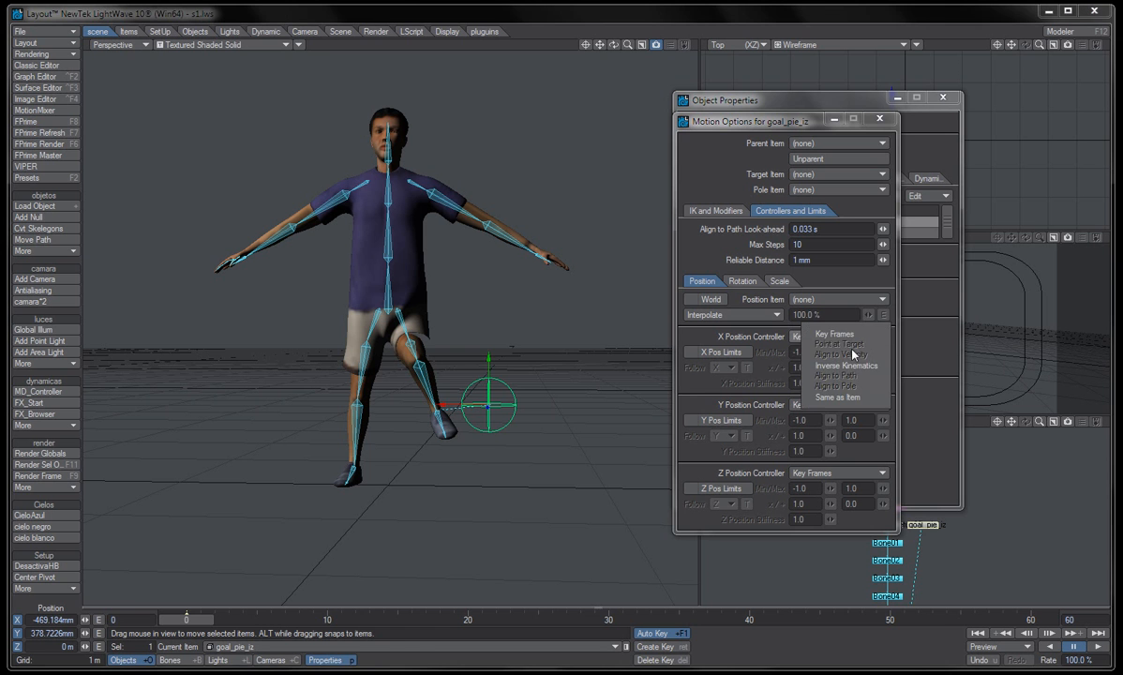
{"action": "left_click", "coordinate": [847, 365]}
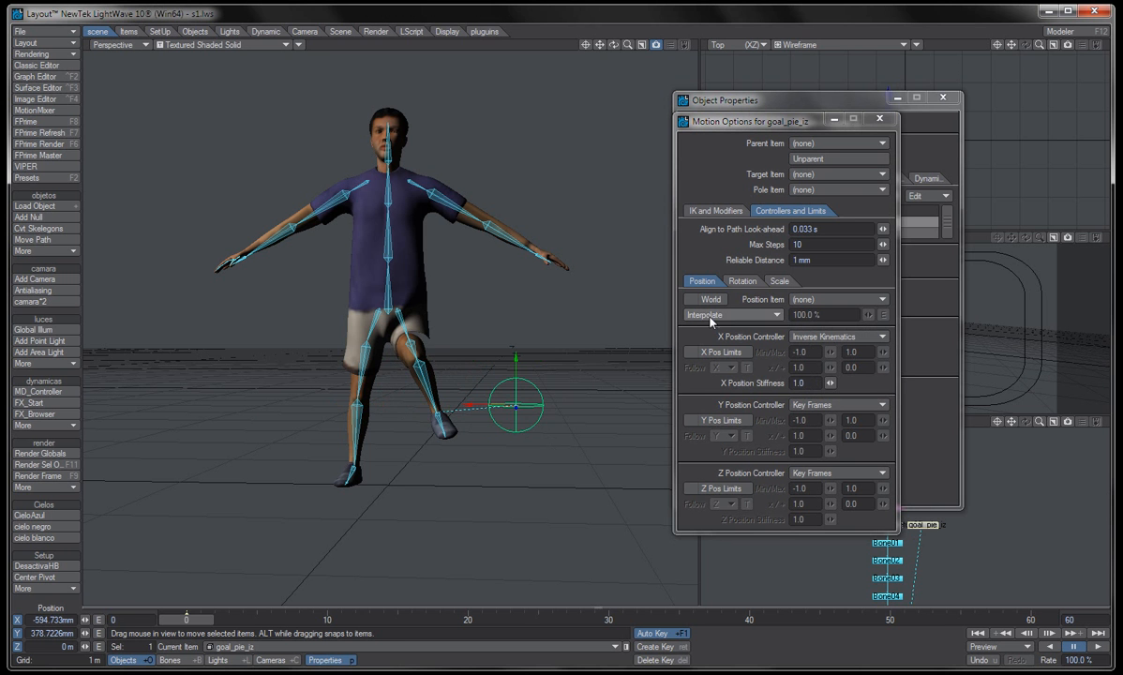
{"action": "left_click", "coordinate": [839, 336]}
{"action": "left_click", "coordinate": [846, 300]}
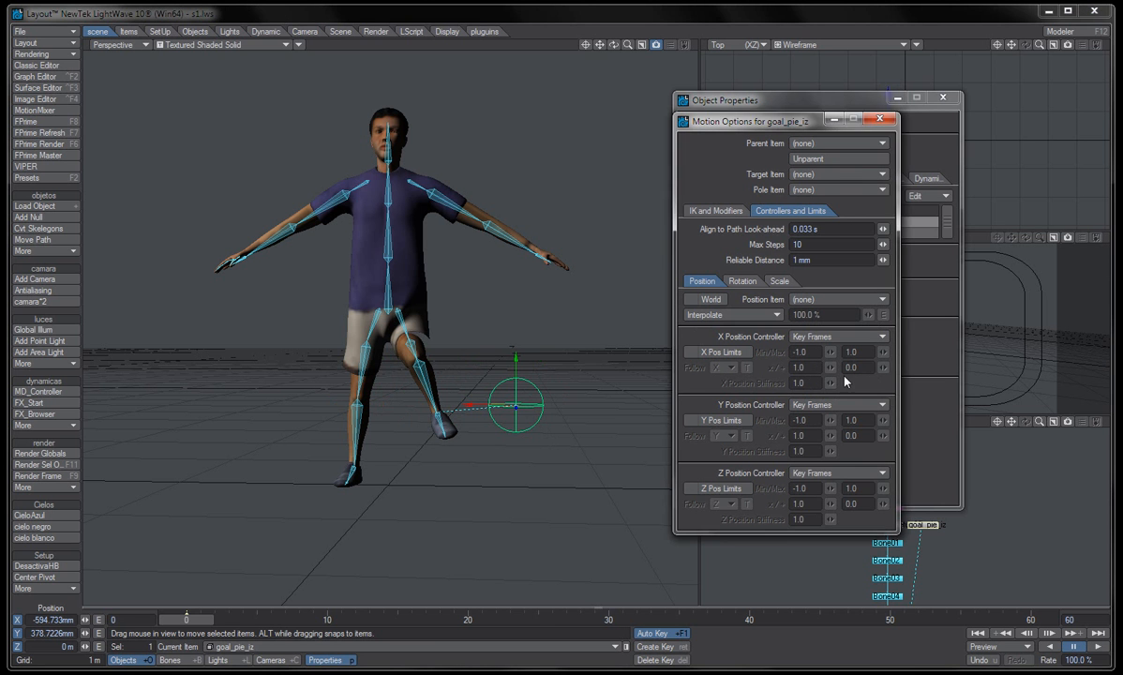
- Set the Z position controller of goal_pie_iz to Inverse Kinematics and move the null along X toward the foot
{"action": "left_click", "coordinate": [837, 473]}
{"action": "left_click", "coordinate": [844, 499]}
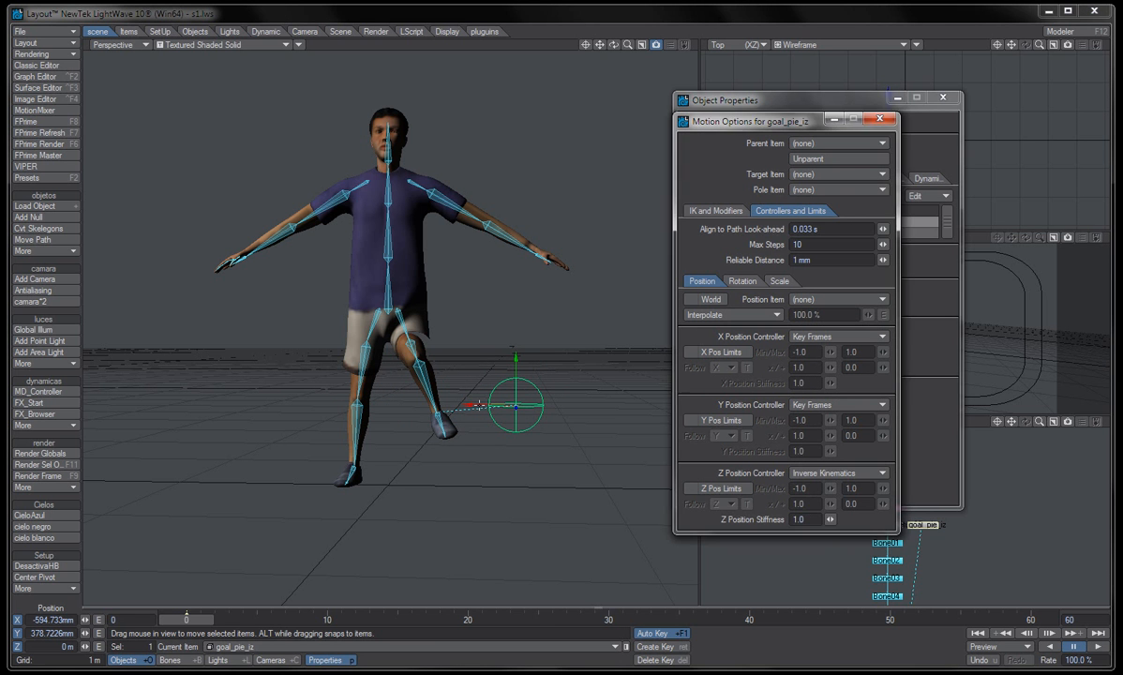
{"action": "mouse_move", "coordinate": [479, 405]}
{"action": "left_mouse_down"}
{"action": "mouse_move", "coordinate": [298, 405]}
{"action": "mouse_move", "coordinate": [614, 405]}
{"action": "mouse_move", "coordinate": [483, 405]}
{"action": "mouse_move", "coordinate": [496, 405]}
{"action": "left_mouse_up"}
- Try Inverse Kinematics as the heading controller of the izr_tibia bone, then restore Key Frames
{"action": "left_click", "coordinate": [432, 388]}
{"action": "left_click", "coordinate": [426, 384]}
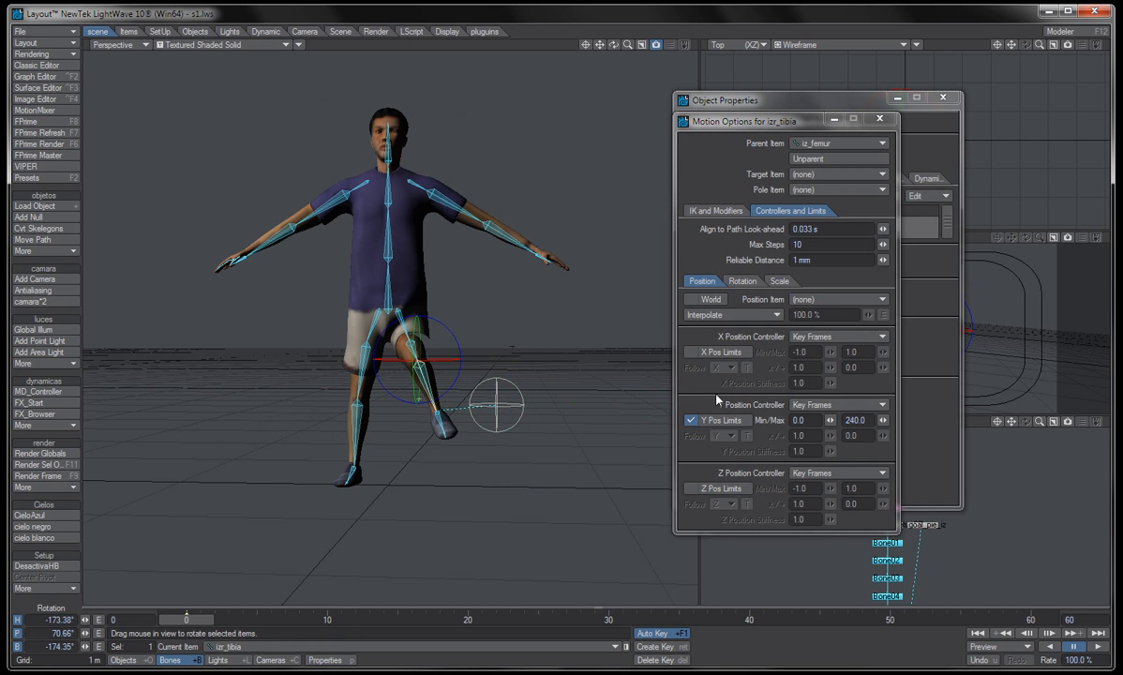
{"action": "left_click", "coordinate": [753, 281]}
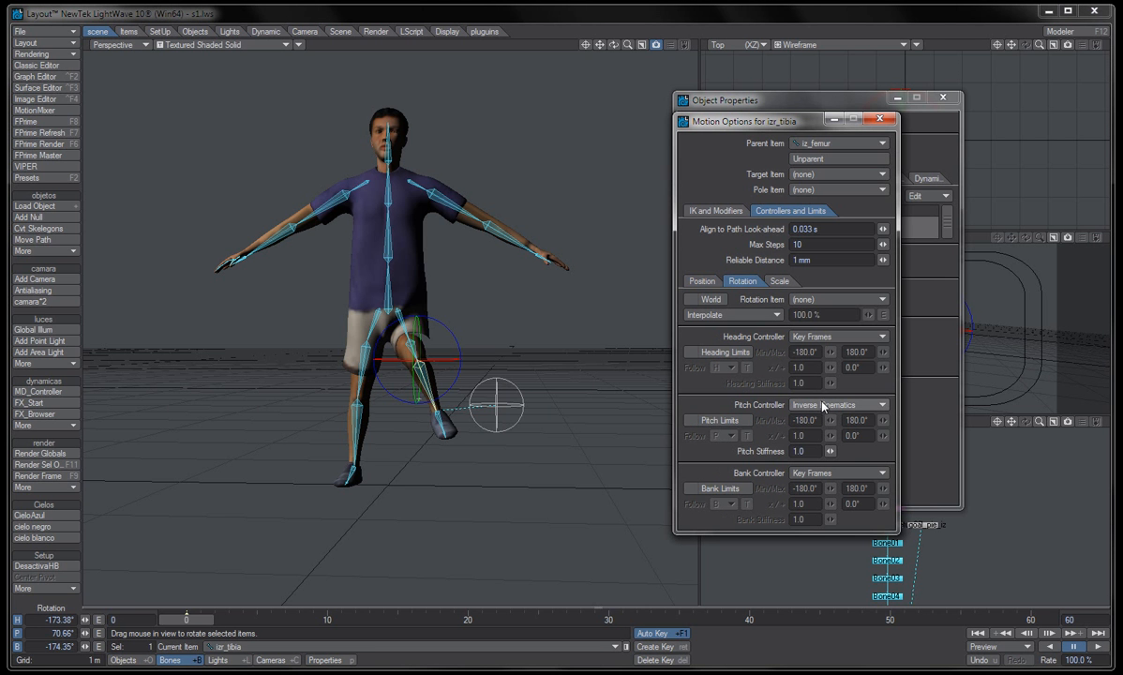
{"action": "left_click", "coordinate": [817, 337]}
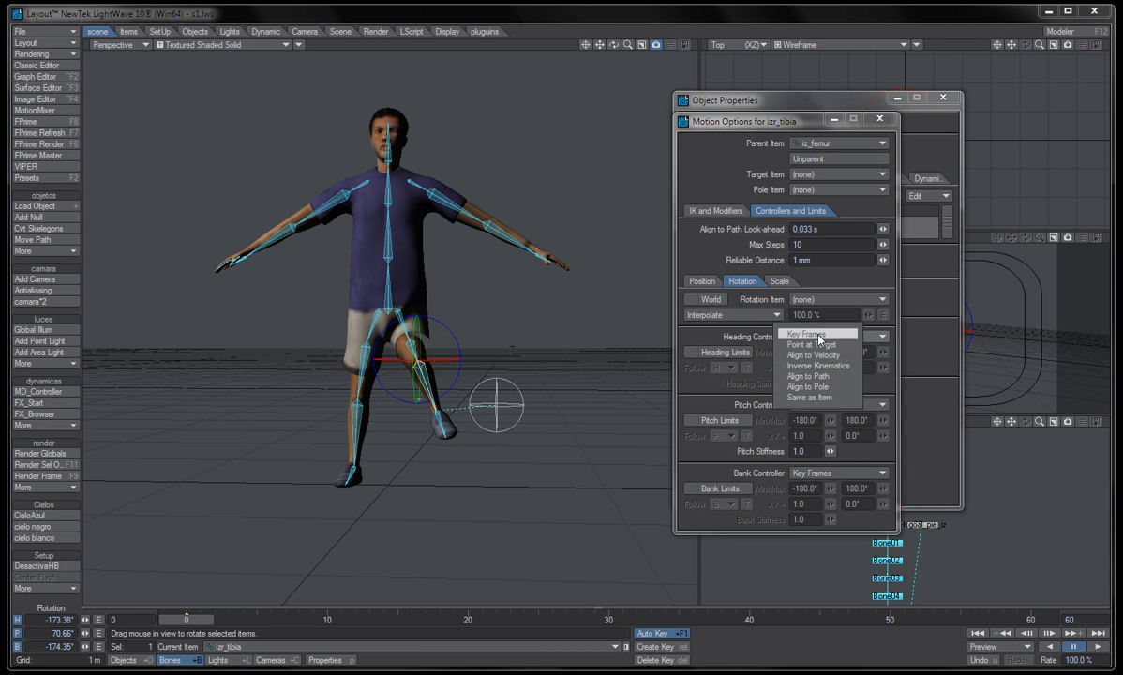
{"action": "left_click", "coordinate": [817, 366]}
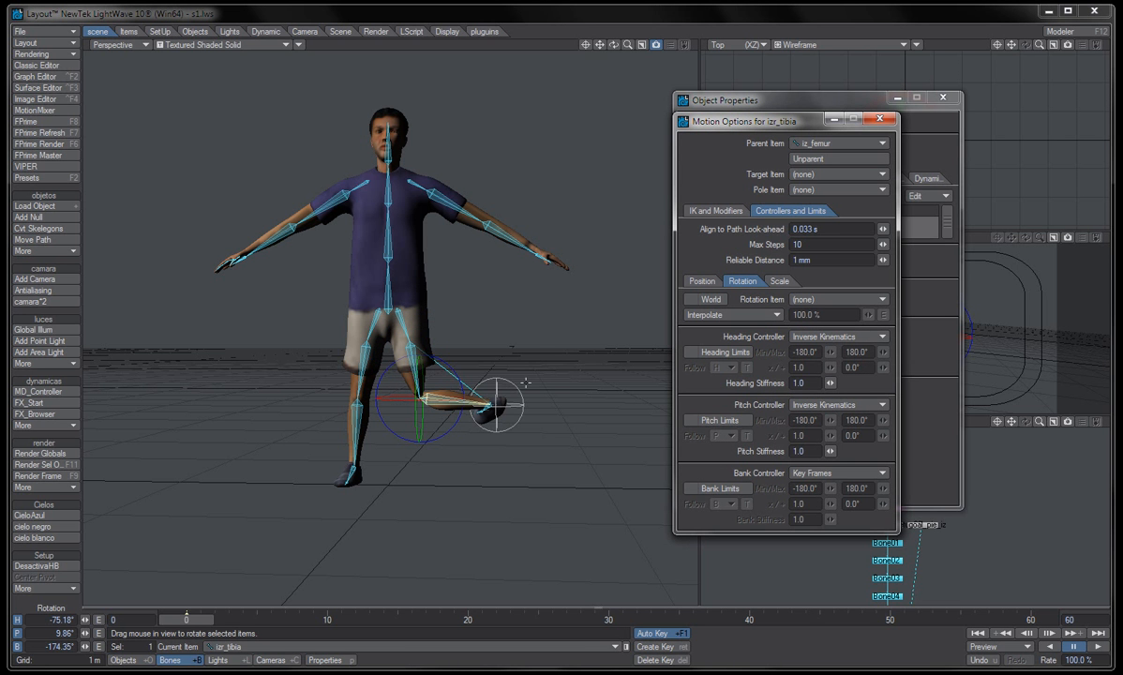
{"action": "left_click_drag", "start_coordinate": [614, 45], "coordinate": [642, 45]}
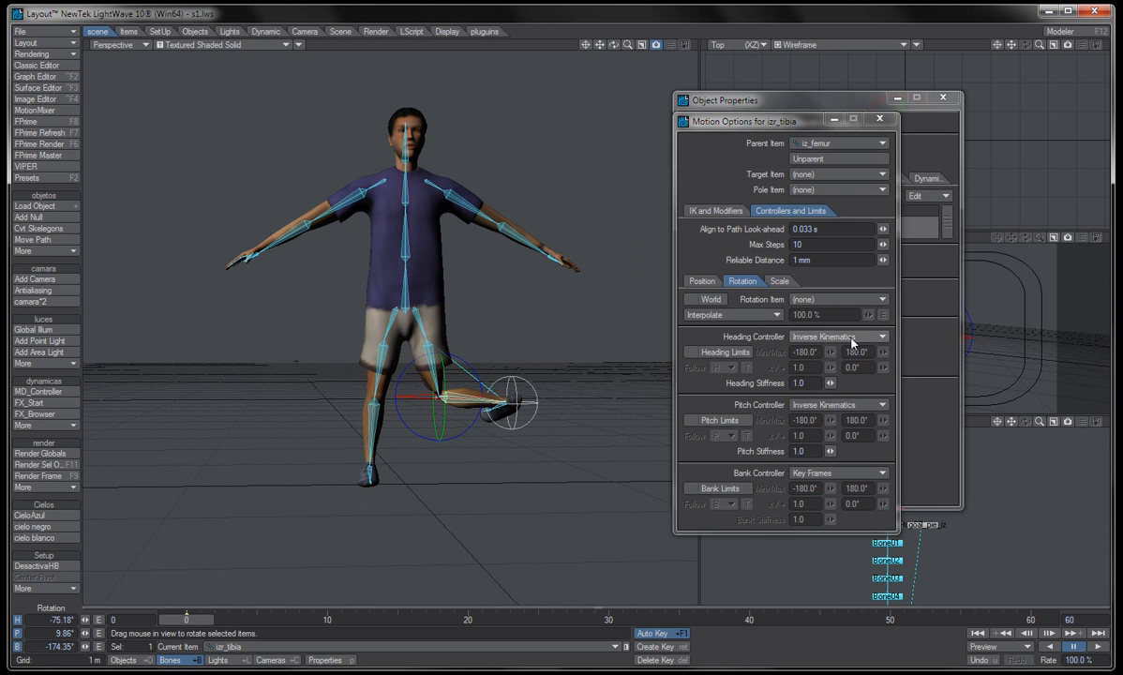
{"action": "left_click", "coordinate": [837, 337]}
{"action": "left_click", "coordinate": [843, 308]}
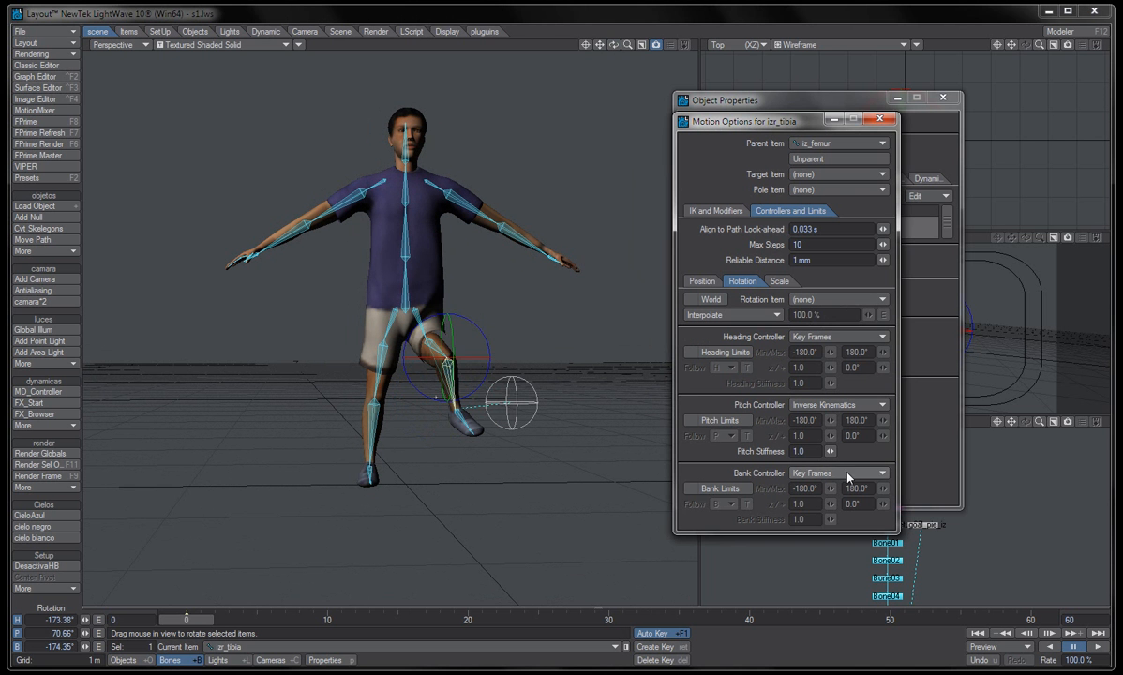
- Set the bank rotation controller of the izr_tibia bone to Inverse Kinematics
{"action": "left_click", "coordinate": [839, 473]}
{"action": "left_click", "coordinate": [853, 504]}
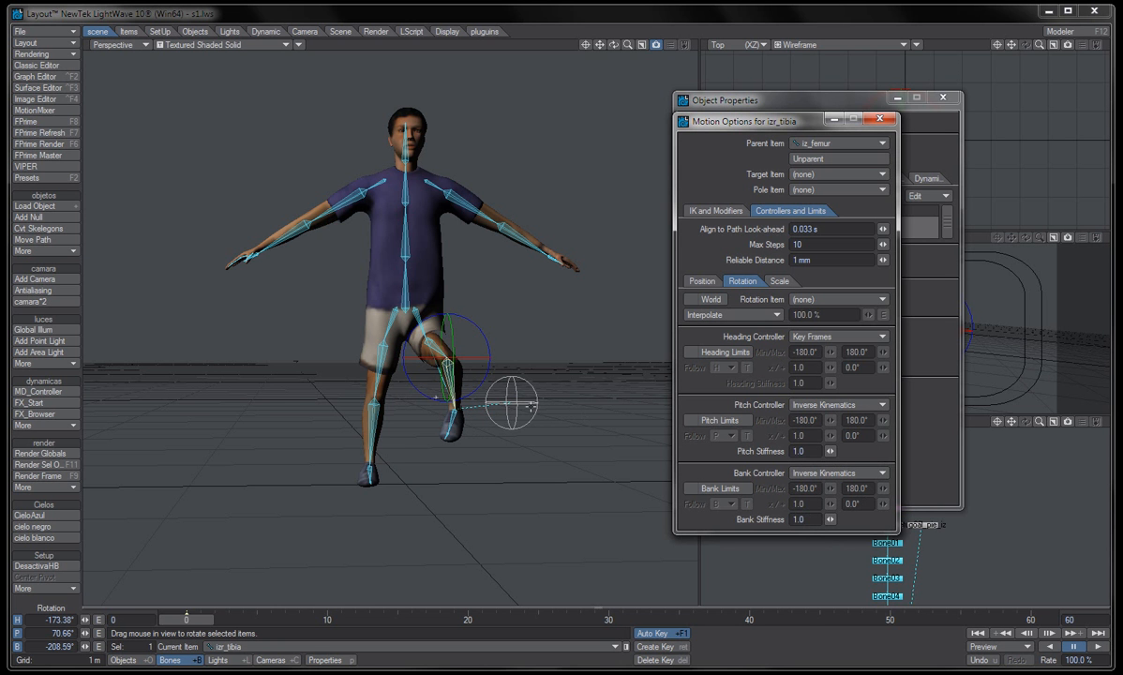
- Move goal_pie_iz along X to about -488 mm, and set the izr_tibia bone's bank controller to Key Frames
{"action": "left_click", "coordinate": [531, 406]}
{"action": "mouse_move", "coordinate": [465, 402]}
{"action": "left_mouse_down"}
{"action": "mouse_move", "coordinate": [372, 402]}
{"action": "mouse_move", "coordinate": [477, 403]}
{"action": "mouse_move", "coordinate": [459, 403]}
{"action": "left_mouse_up"}
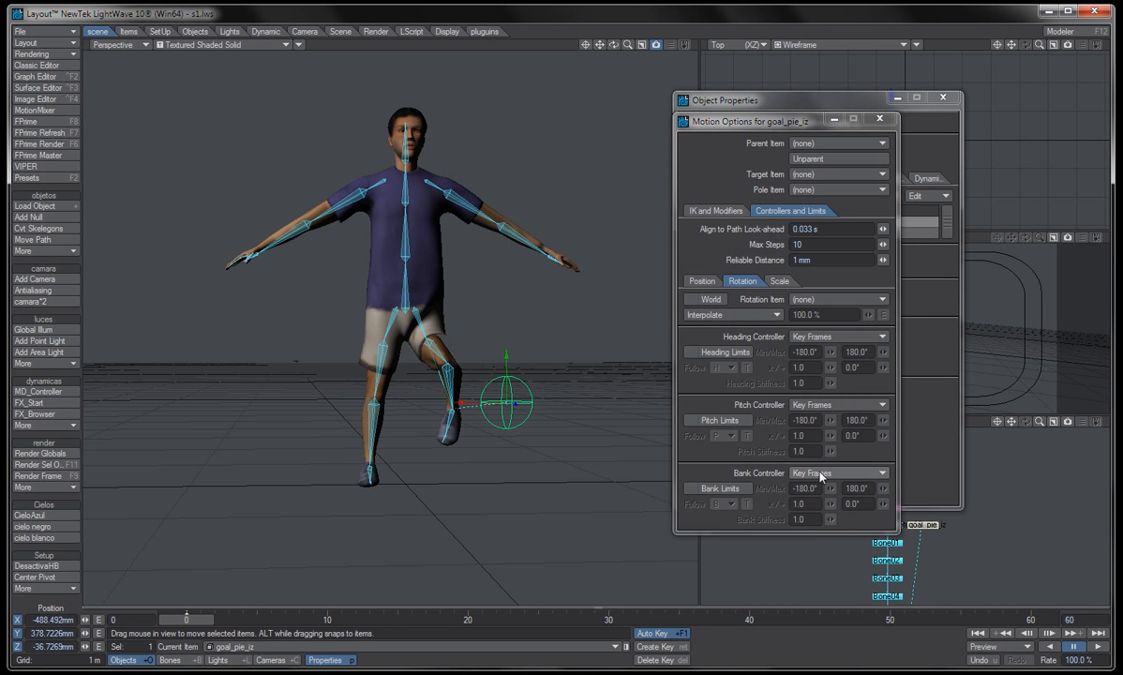
{"action": "left_click", "coordinate": [447, 384]}
{"action": "key", "text": "y"}
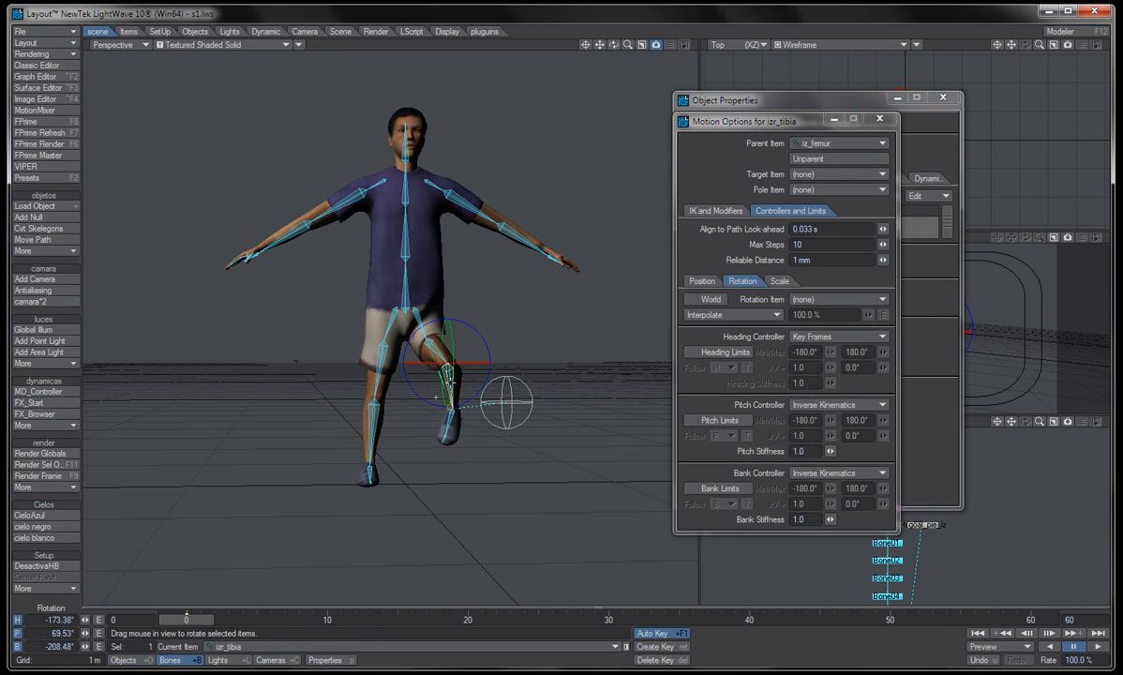
{"action": "left_click", "coordinate": [837, 473]}
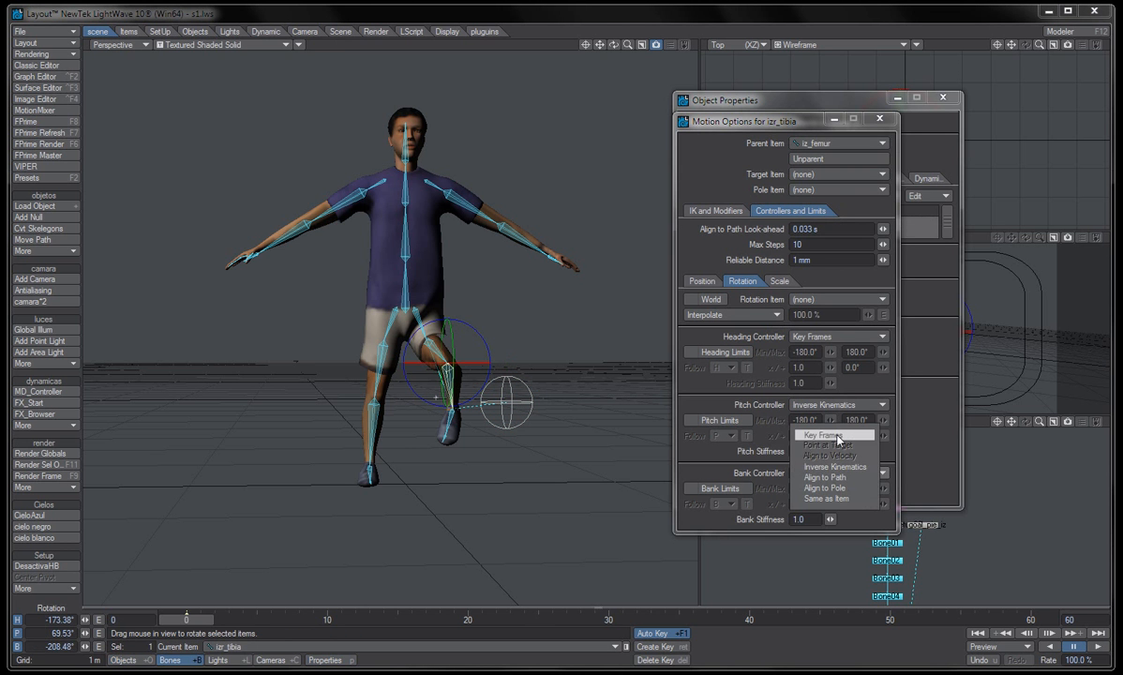
{"action": "left_click", "coordinate": [886, 430]}
- Set the izr_tibia heading controller to Inverse Kinematics and enable heading limits from 0° to 30°
{"action": "left_click", "coordinate": [839, 335]}
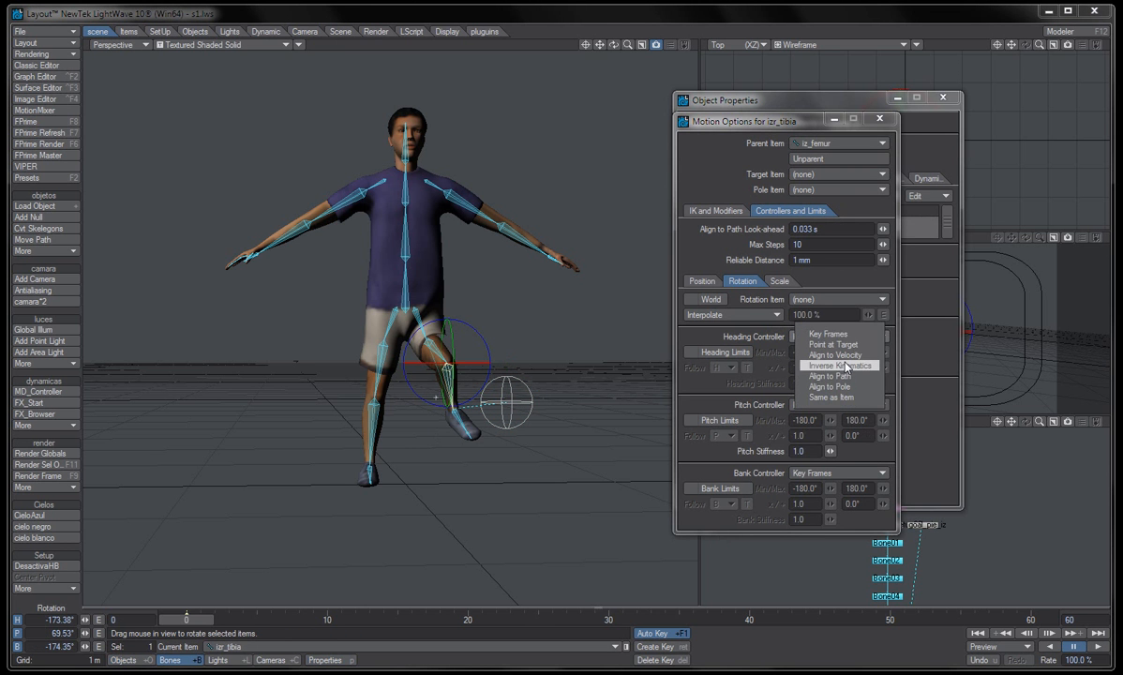
{"action": "left_click", "coordinate": [808, 377]}
{"action": "left_click", "coordinate": [814, 352]}
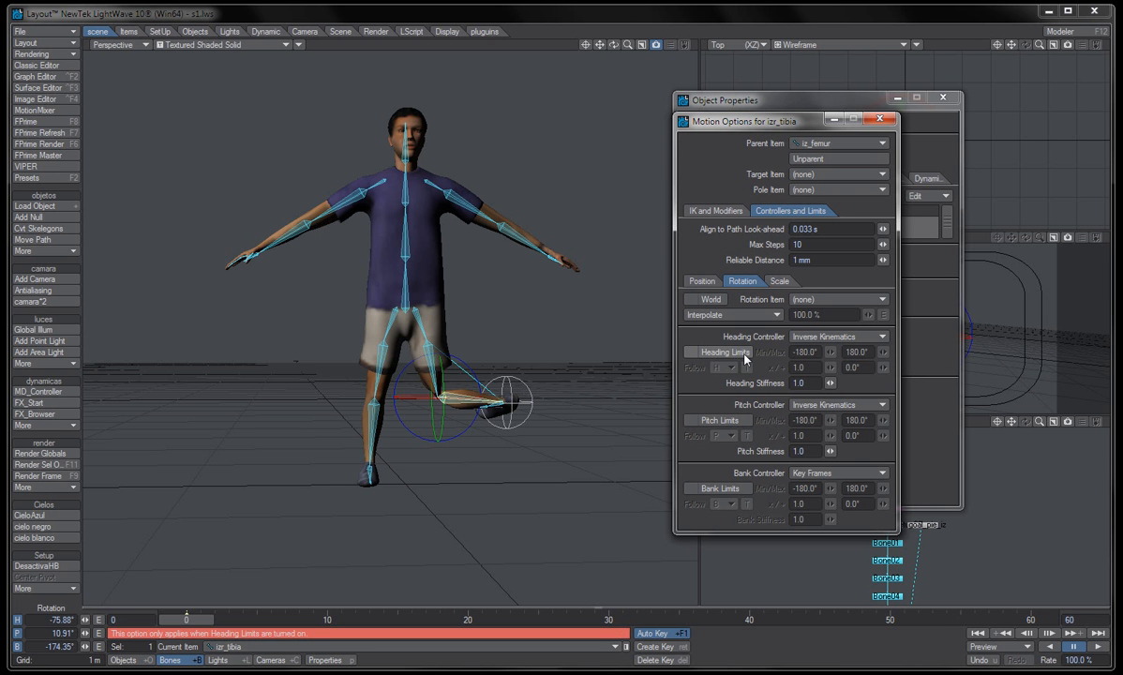
{"action": "left_click", "coordinate": [720, 351]}
{"action": "type", "text": "0"}
{"action": "key", "text": "Tab"}
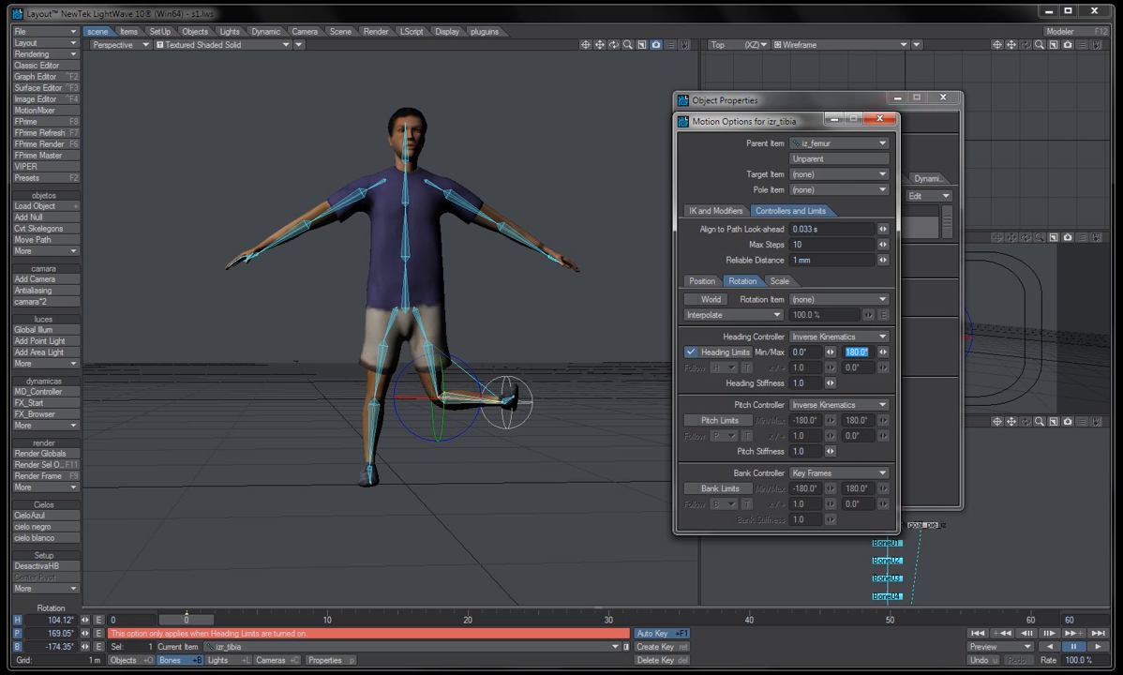
{"action": "type", "text": "30"}
{"action": "key", "text": "Tab"}
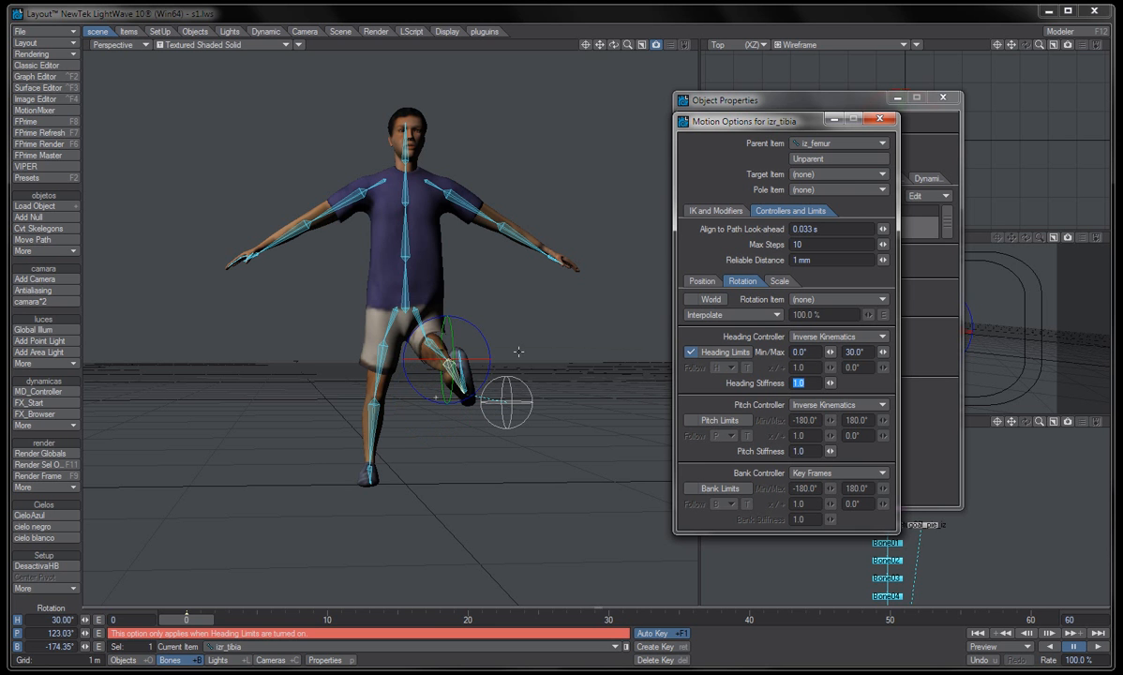
- Lower goal_pie_iz along Y to about 79 mm and rotate its heading to about -21.5°
{"action": "left_click", "coordinate": [483, 421]}
{"action": "left_click_drag", "start_coordinate": [506, 356], "coordinate": [509, 388]}
{"action": "key", "text": "y"}
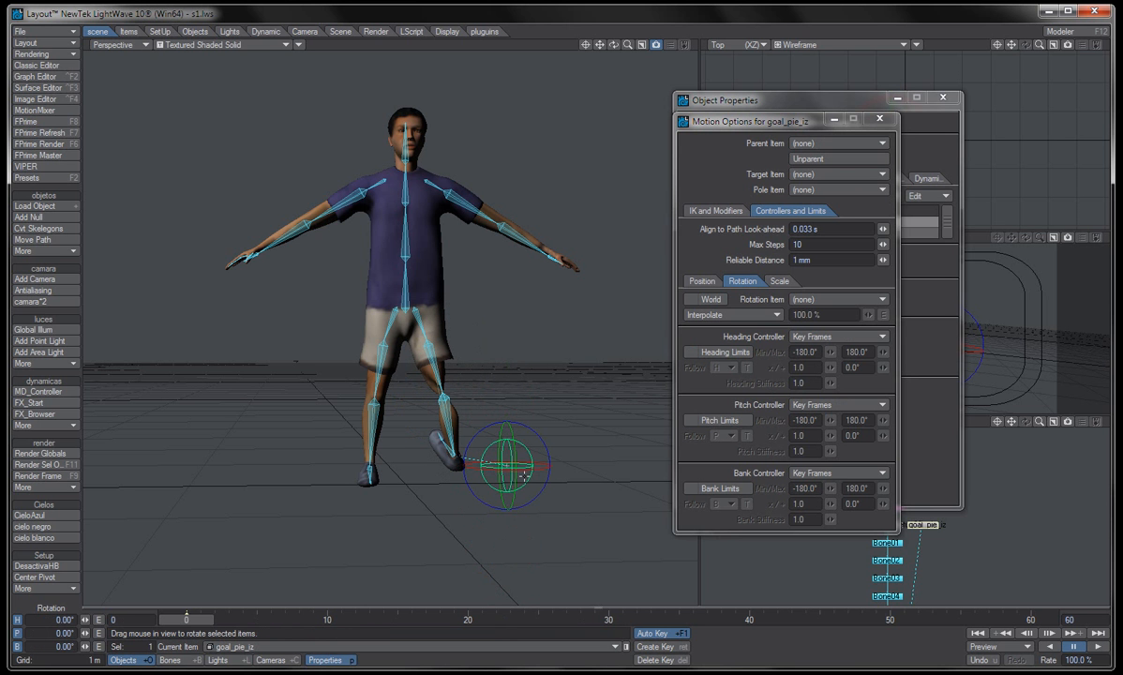
{"action": "left_click_drag", "start_coordinate": [523, 476], "coordinate": [552, 466]}
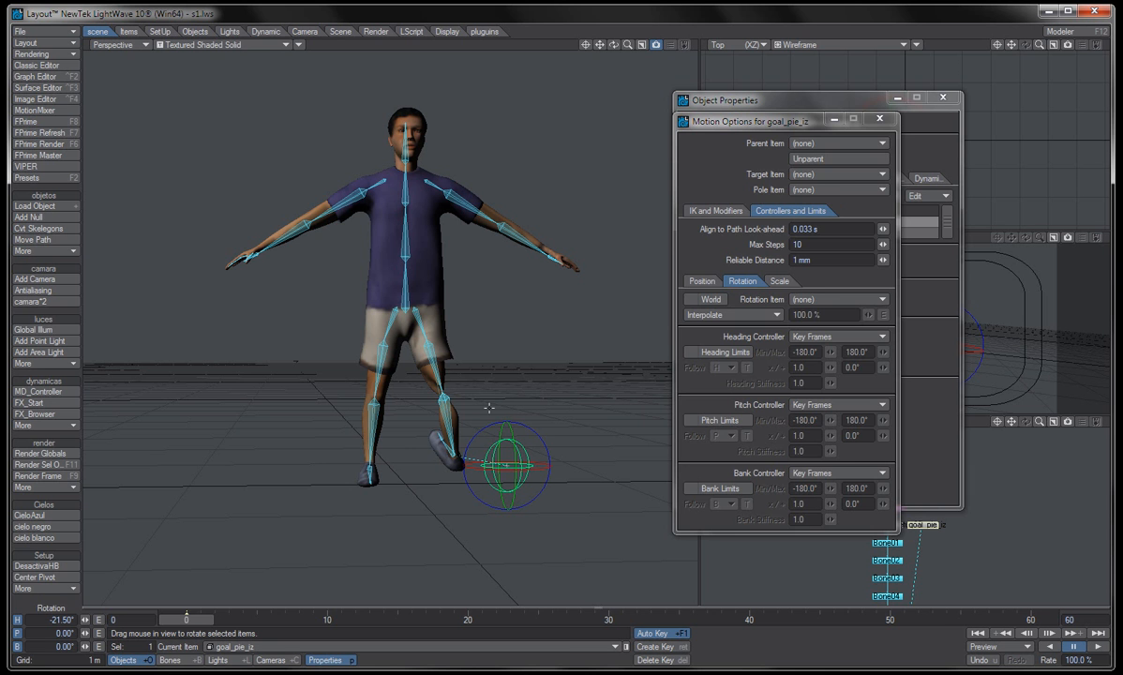
- Rotate the izr_tibia bone's bank to about -360° to straighten the lower leg and foot
{"action": "left_click", "coordinate": [446, 407]}
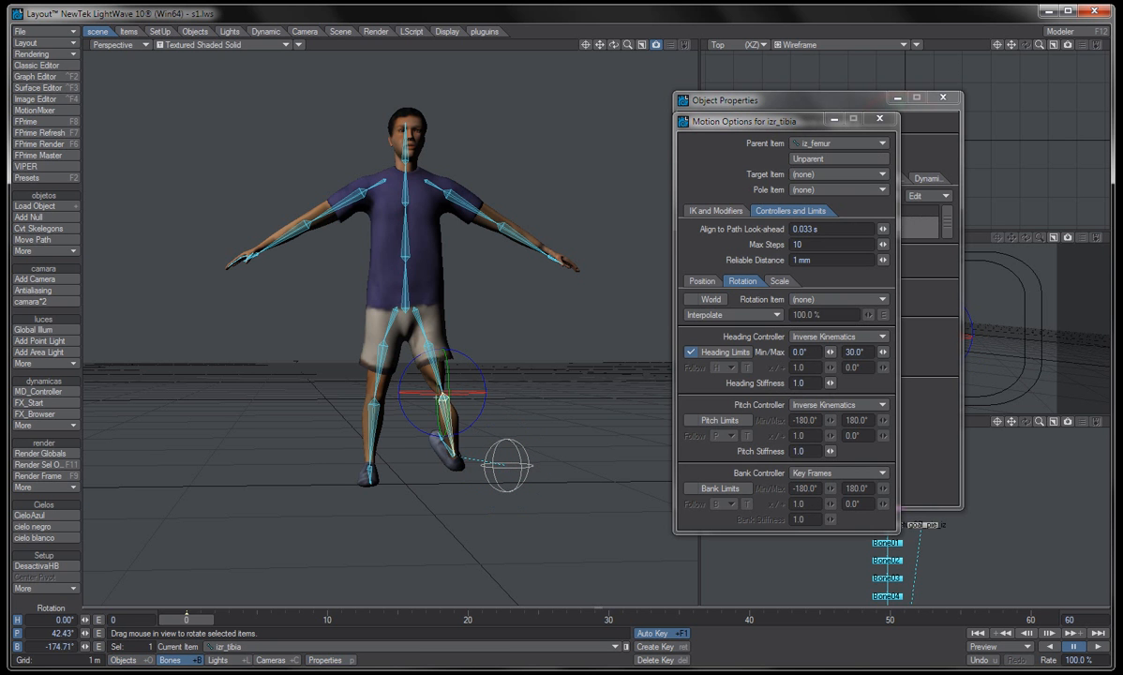
{"action": "right_click_drag", "start_coordinate": [446, 407], "coordinate": [282, 407]}
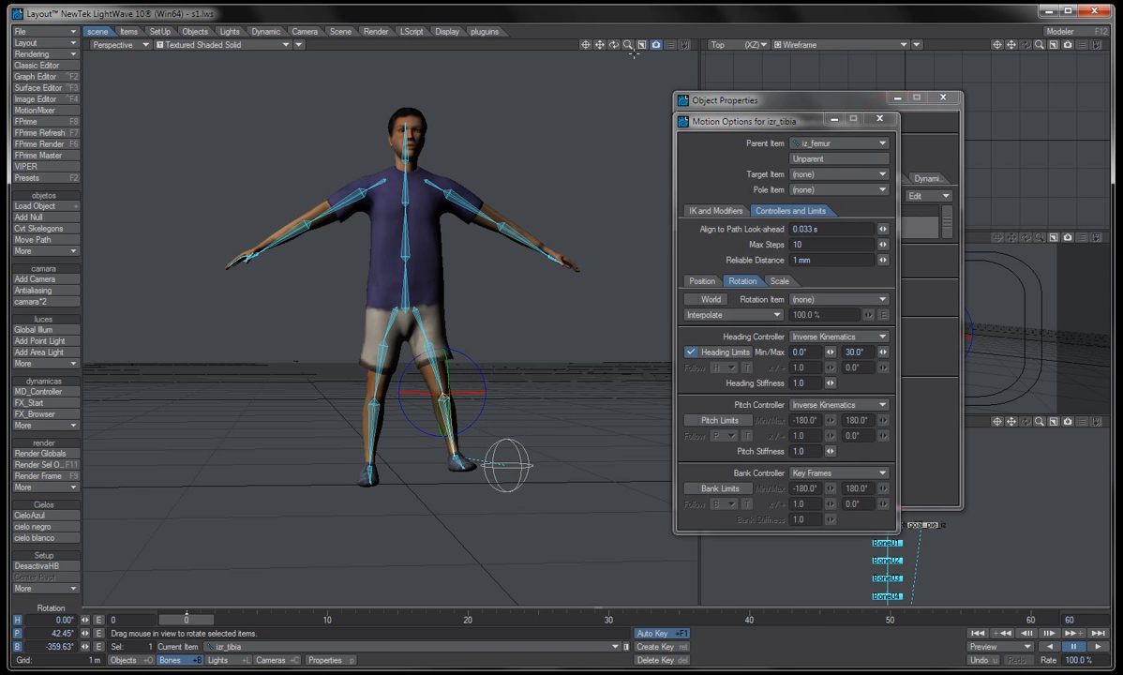
{"action": "mouse_move", "coordinate": [615, 49]}
{"action": "left_mouse_down"}
{"action": "mouse_move", "coordinate": [697, 47]}
{"action": "mouse_move", "coordinate": [619, 43]}
{"action": "left_mouse_up"}
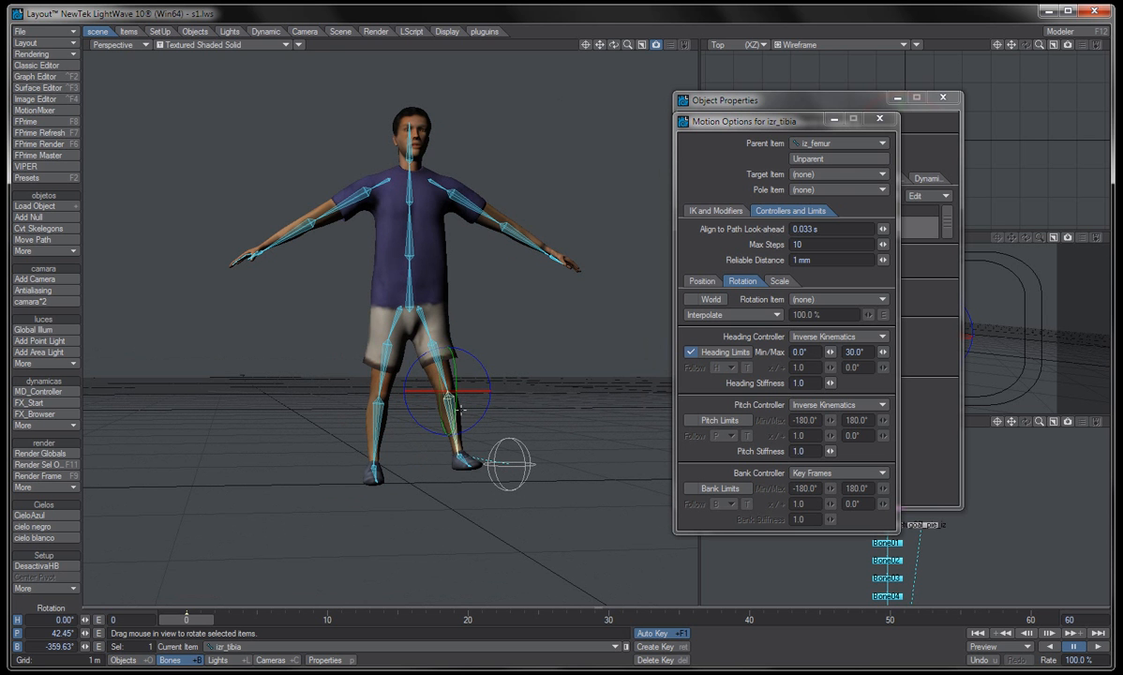
{"action": "left_click_drag", "start_coordinate": [614, 44], "coordinate": [948, 11]}
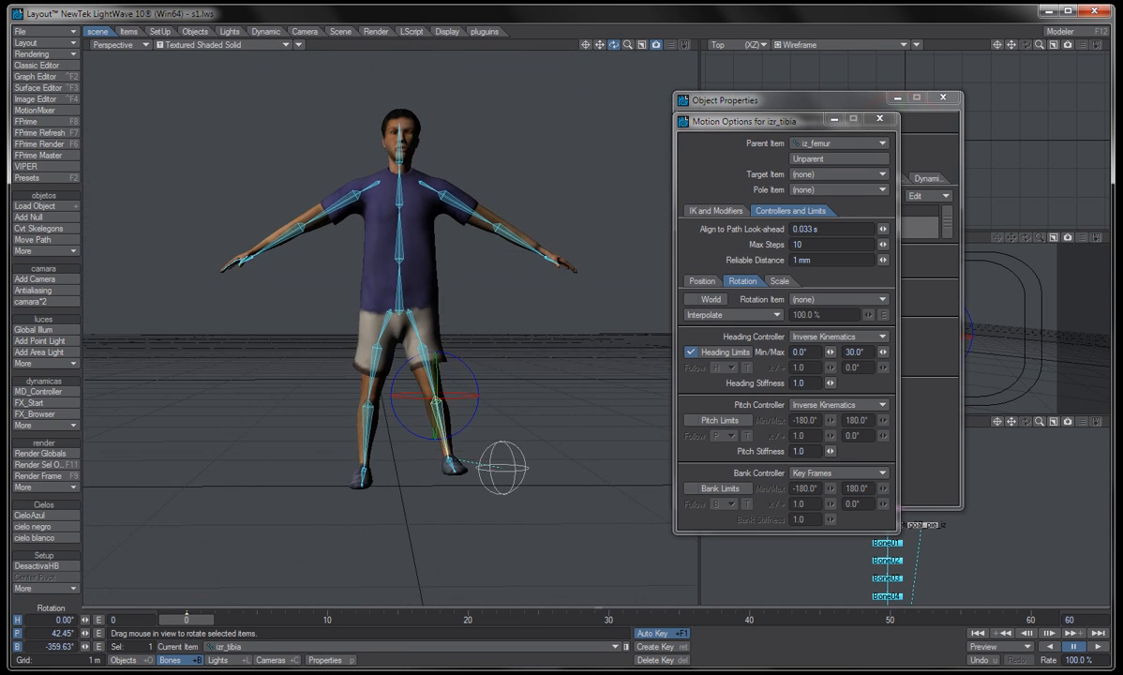
- Raise goal_pie_iz along Y to about 359 mm to test the knee bend
{"action": "left_click", "coordinate": [498, 461]}
{"action": "key", "text": "t"}
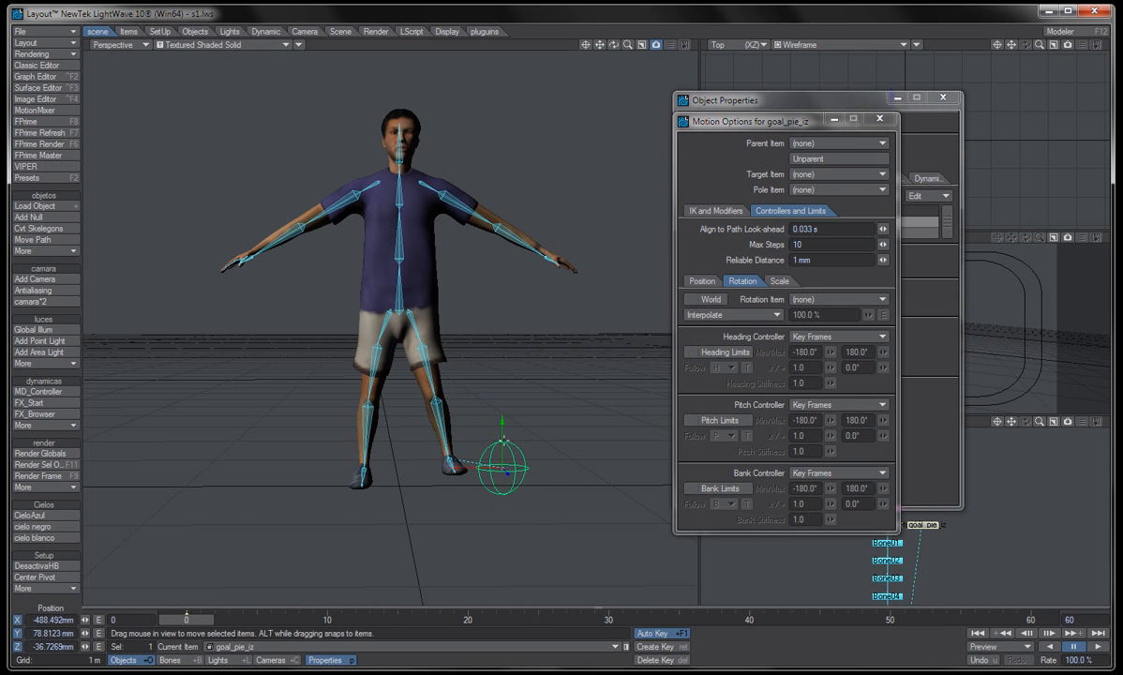
{"action": "left_click_drag", "start_coordinate": [504, 439], "coordinate": [503, 407]}
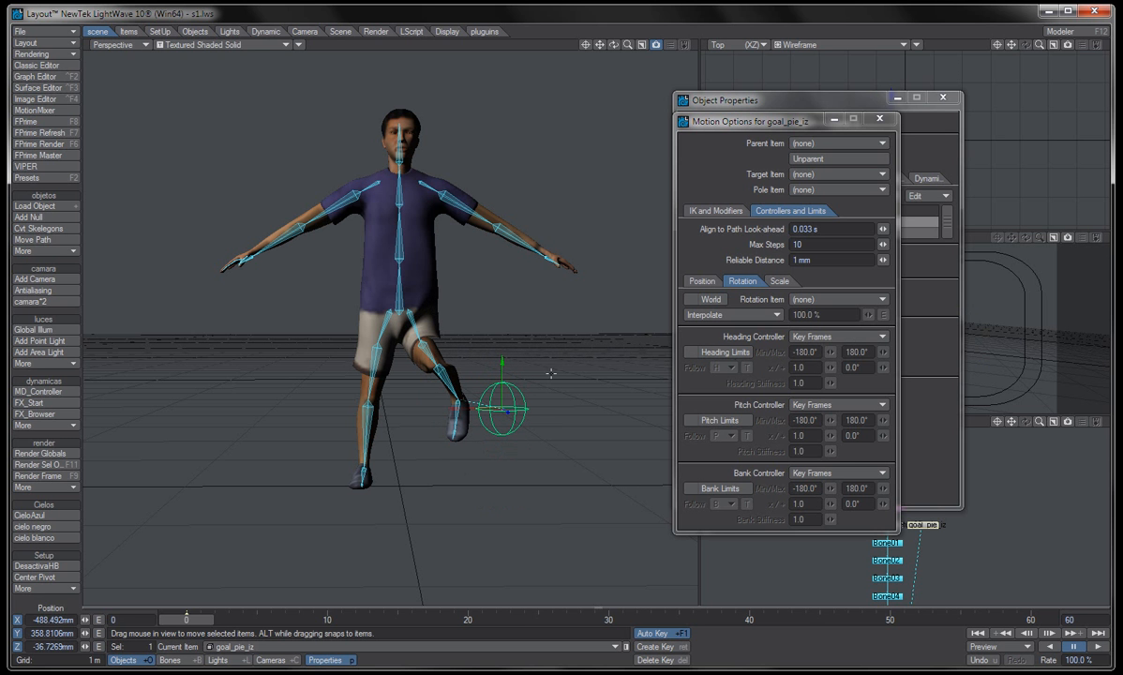
- Set the izr_tibia heading limits to a minimum of -180° and a maximum of 0°
{"action": "left_click", "coordinate": [424, 365]}
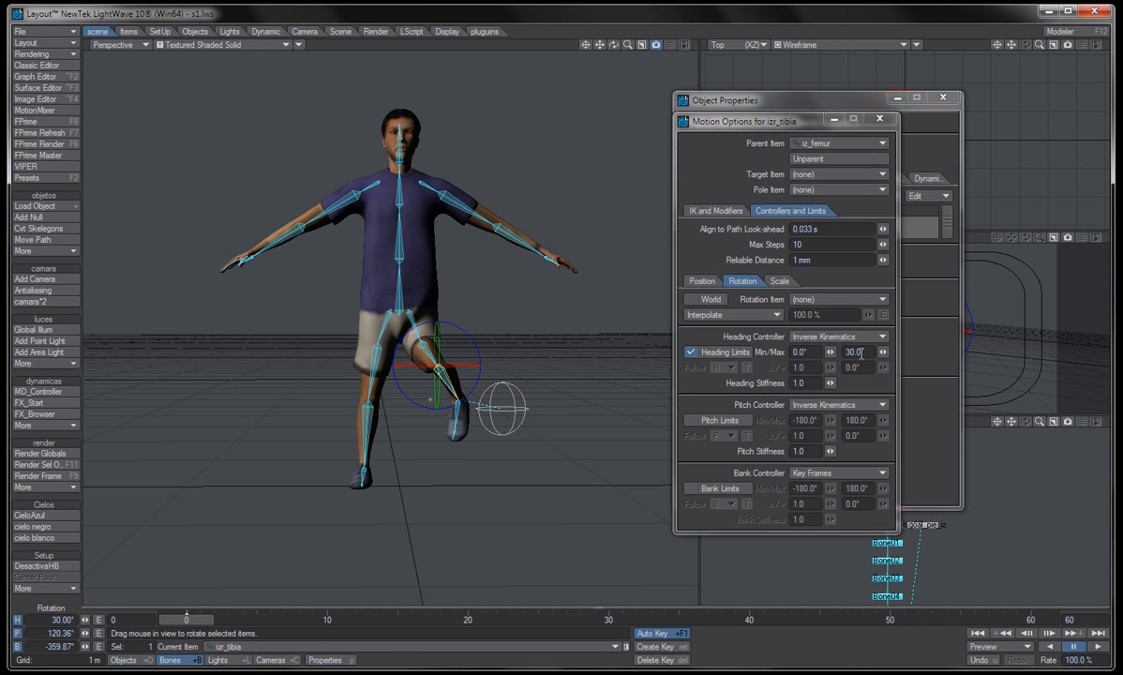
{"action": "left_click_drag", "start_coordinate": [861, 353], "coordinate": [787, 350]}
{"action": "type", "text": "0"}
{"action": "key", "text": "Tab"}
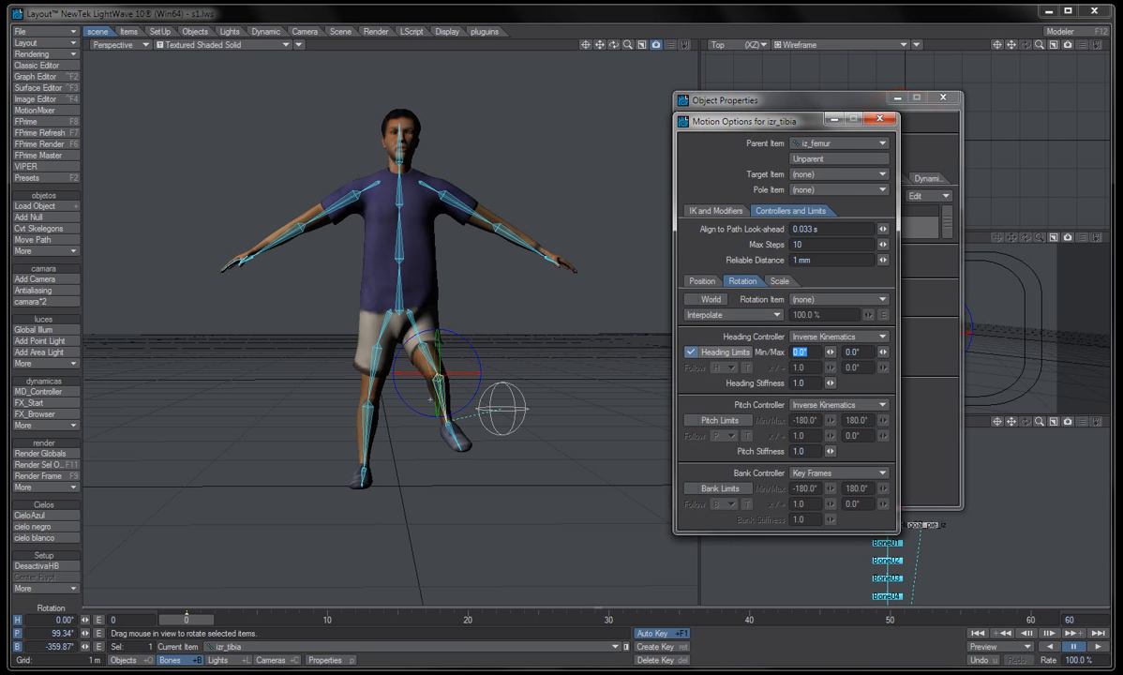
{"action": "type", "text": "-180"}
{"action": "key", "text": "Tab"}
- Move goal_pie_iz along X to about -179 mm, and set the iz_femur bone's heading controller to Inverse Kinematics
{"action": "left_click", "coordinate": [487, 384]}
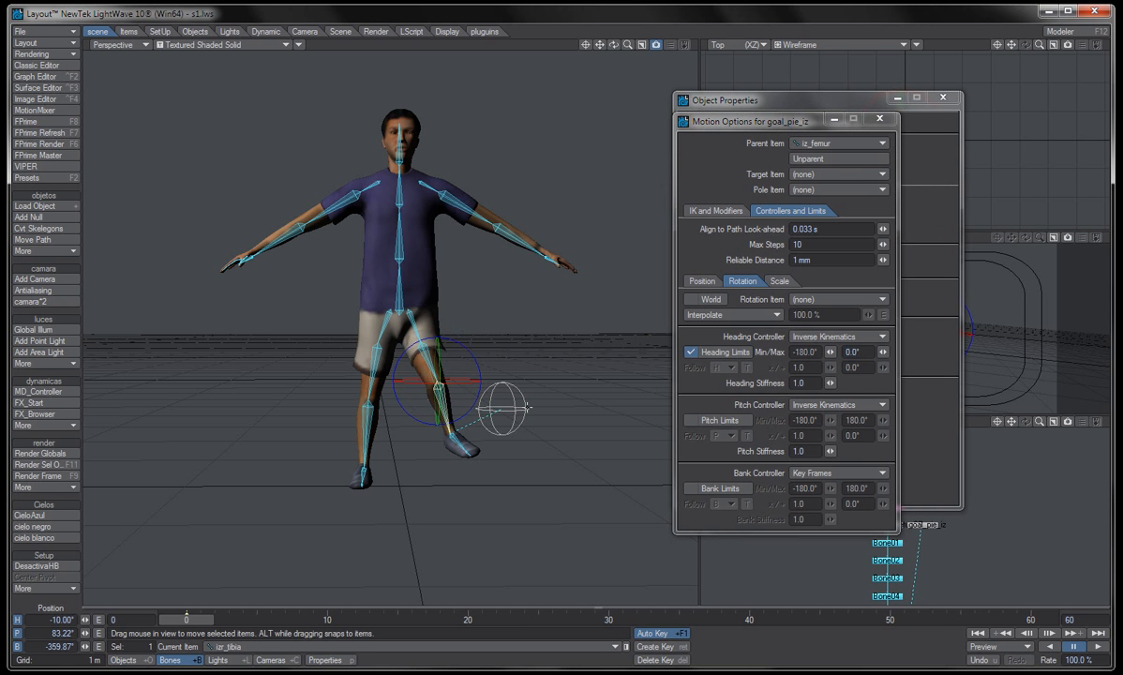
{"action": "left_click_drag", "start_coordinate": [503, 407], "coordinate": [439, 406]}
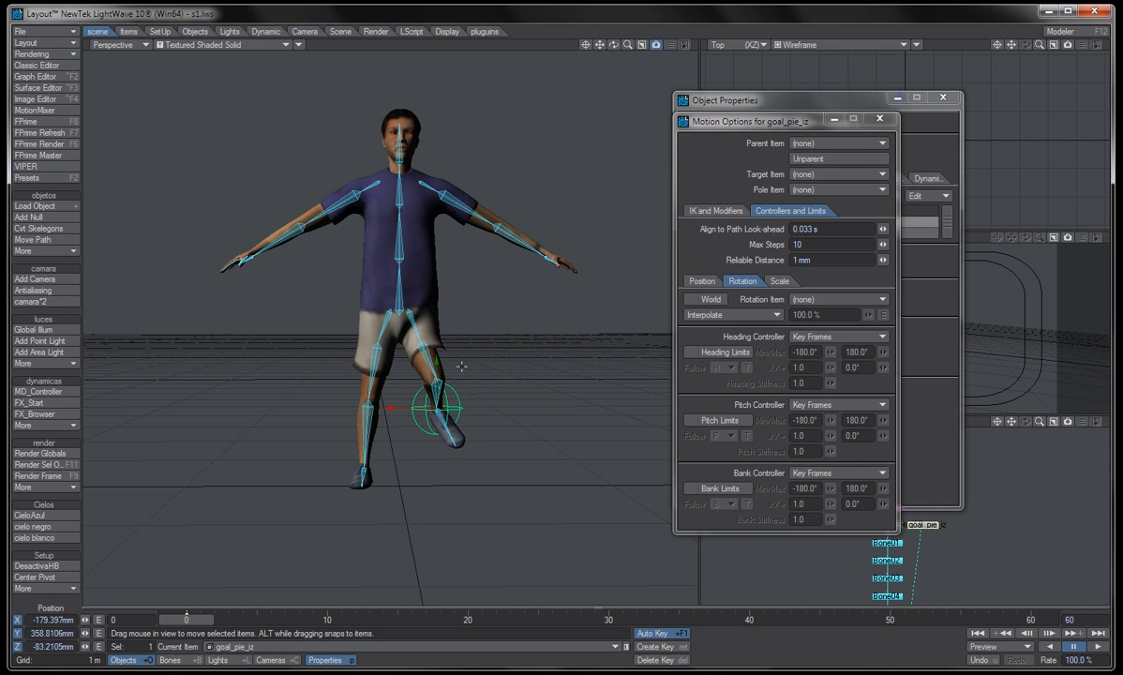
{"action": "left_click", "coordinate": [430, 356]}
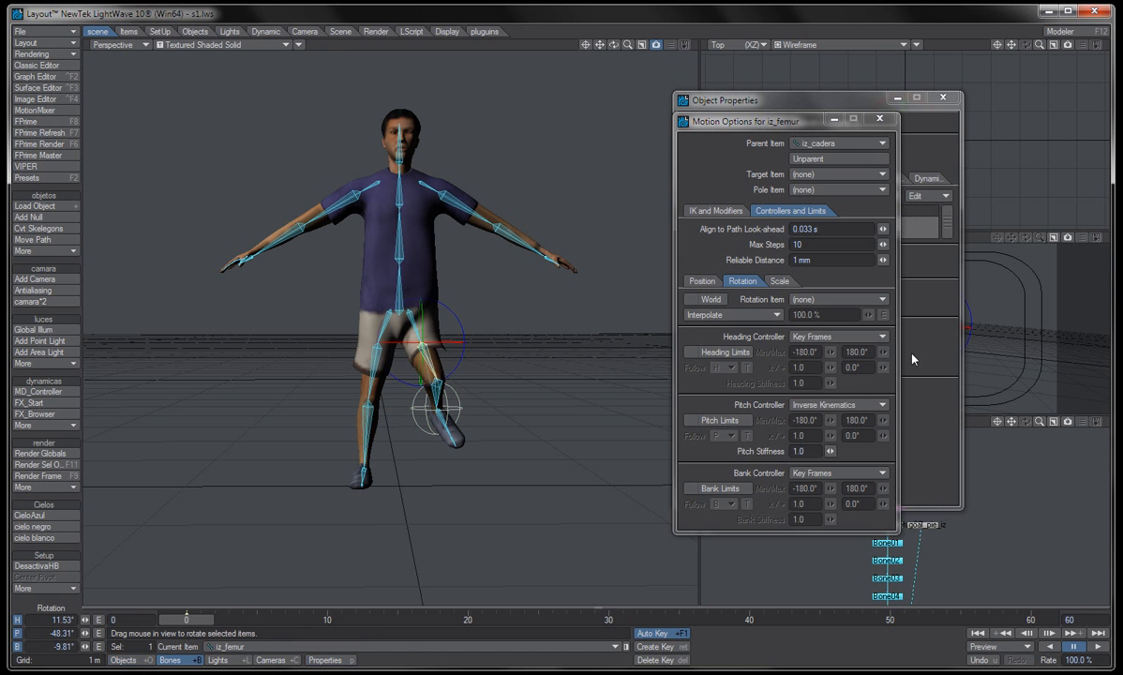
{"action": "left_click", "coordinate": [832, 337]}
{"action": "left_click", "coordinate": [834, 368]}
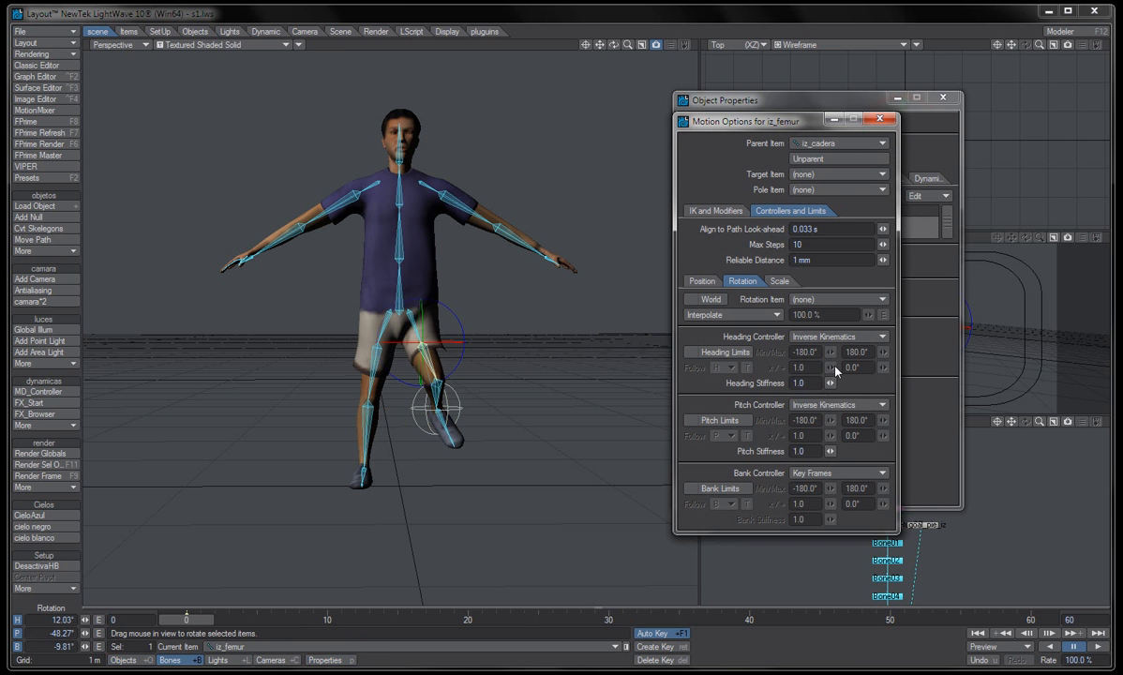
- Test the leg by moving goal_pie_iz sideways and down, placing it at about X -342 mm and Y 119 mm
{"action": "left_click", "coordinate": [420, 406]}
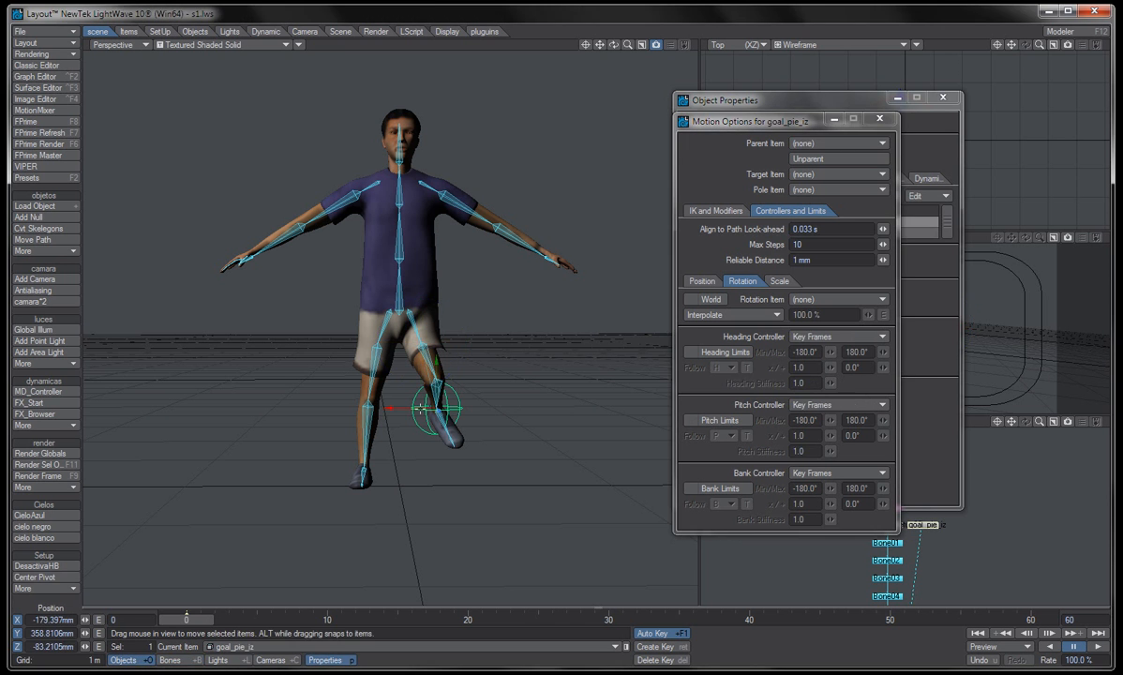
{"action": "left_click_drag", "start_coordinate": [430, 408], "coordinate": [452, 407]}
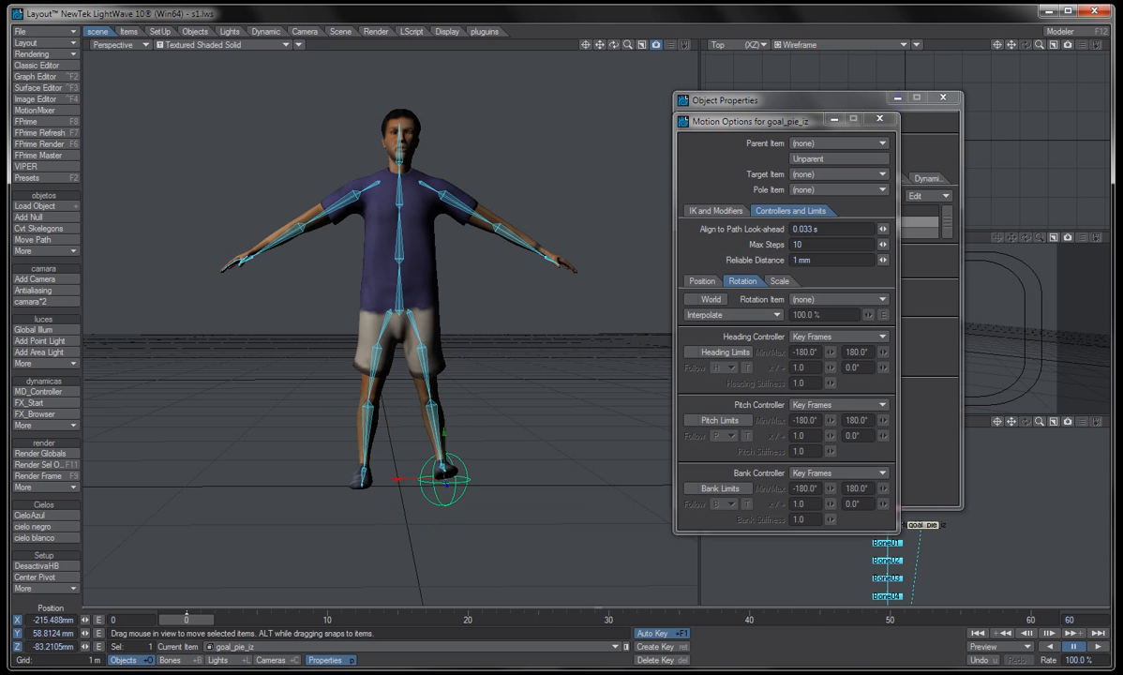
{"action": "mouse_move", "coordinate": [444, 410]}
{"action": "left_mouse_down"}
{"action": "mouse_move", "coordinate": [444, 463]}
{"action": "mouse_move", "coordinate": [445, 390]}
{"action": "left_mouse_up"}
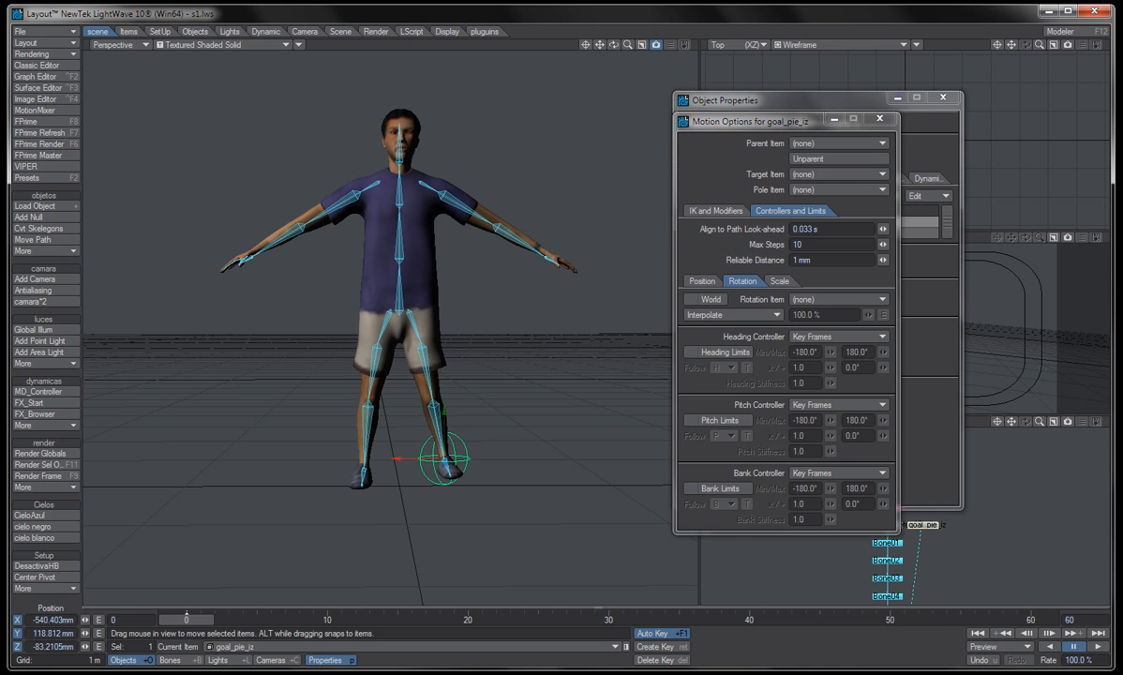
{"action": "left_click_drag", "start_coordinate": [444, 458], "coordinate": [474, 458]}
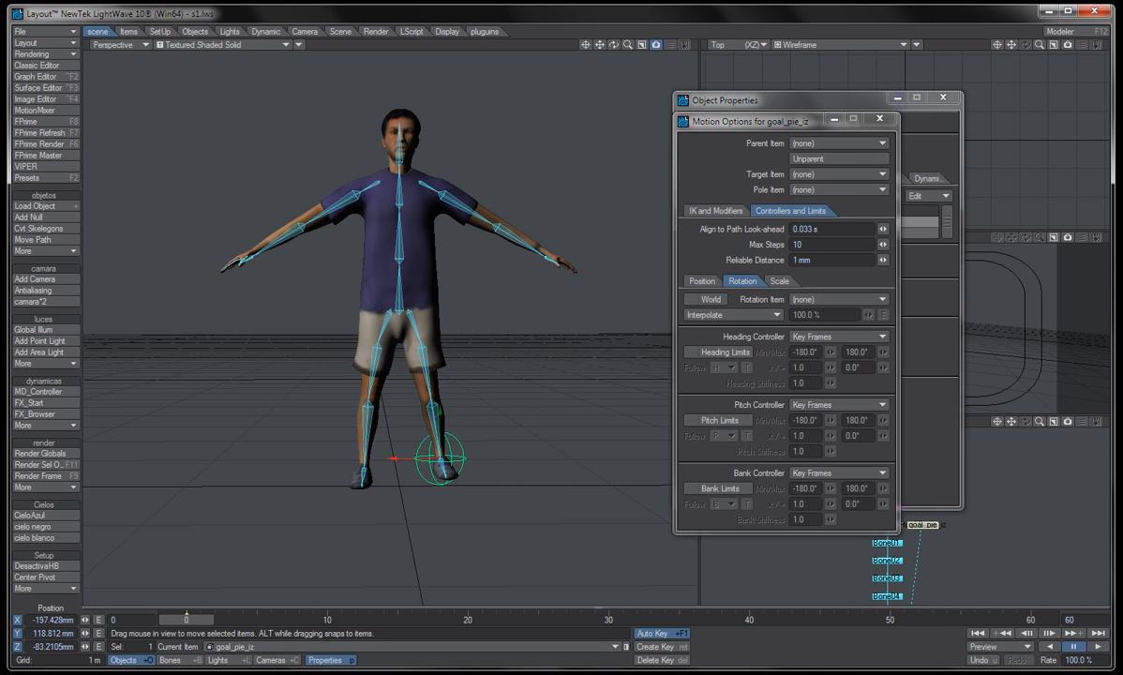
{"action": "left_click_drag", "start_coordinate": [477, 458], "coordinate": [455, 458]}
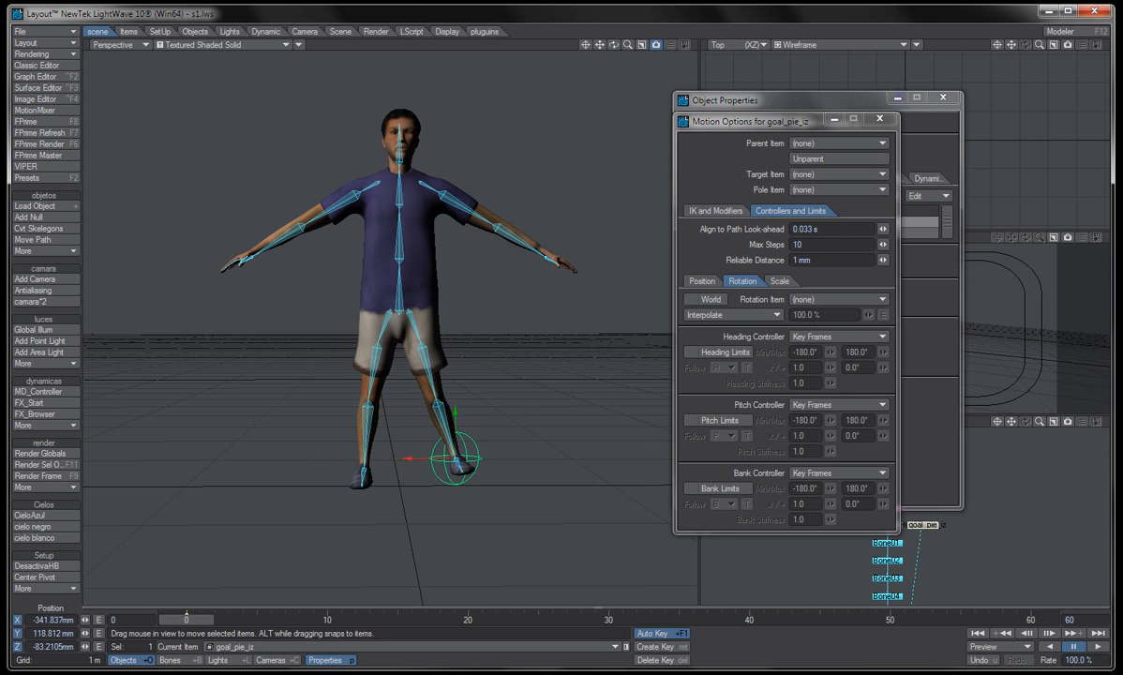
- Move the CMansretup02 character to about X -74 mm and Z -203 mm, and place goal_pie_iz at about X -215 mm
{"action": "left_click", "coordinate": [433, 272]}
{"action": "left_click_drag", "start_coordinate": [433, 273], "coordinate": [389, 217]}
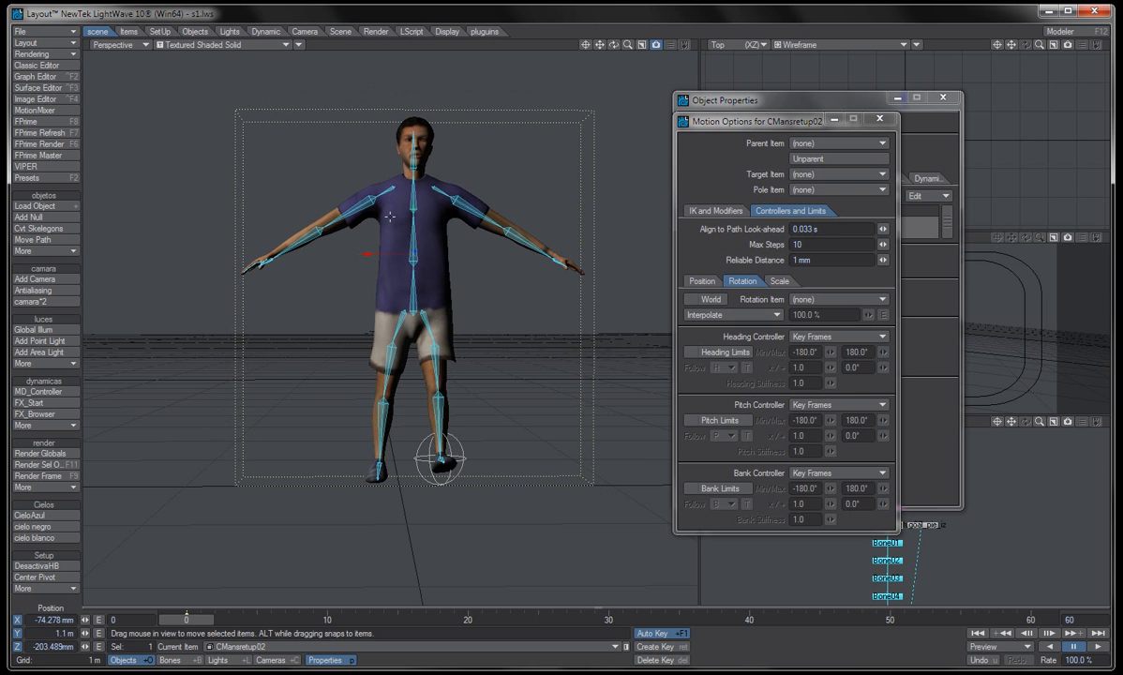
{"action": "right_click_drag", "start_coordinate": [413, 215], "coordinate": [413, 190]}
{"action": "left_click", "coordinate": [457, 433]}
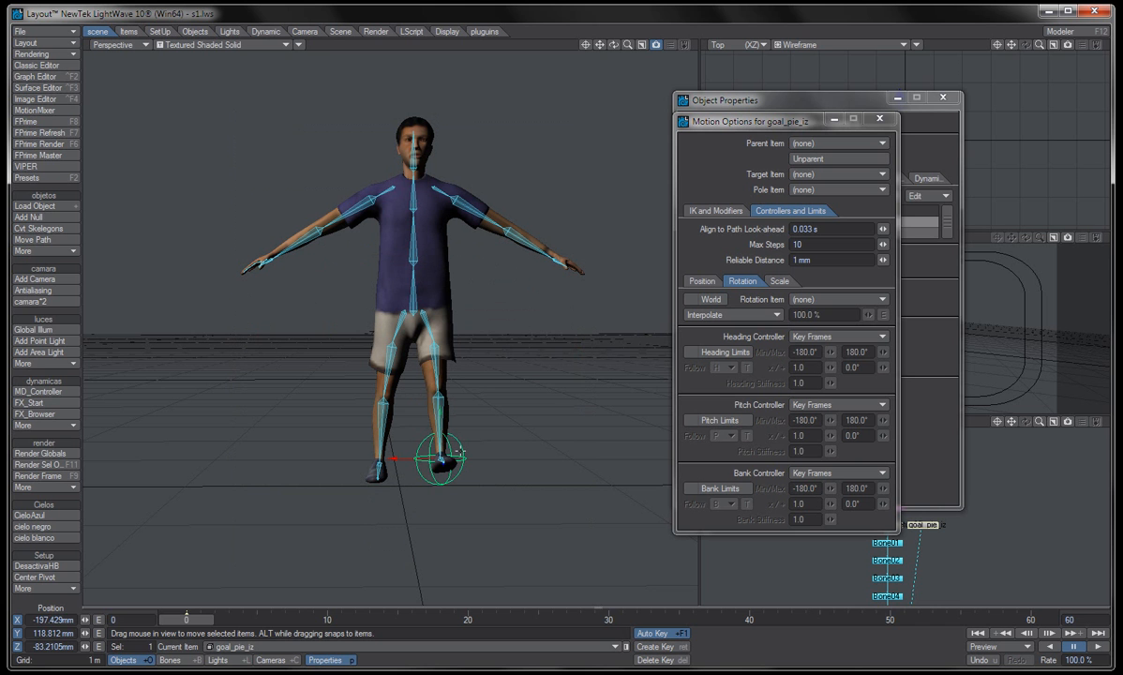
{"action": "left_click_drag", "start_coordinate": [393, 426], "coordinate": [423, 427]}
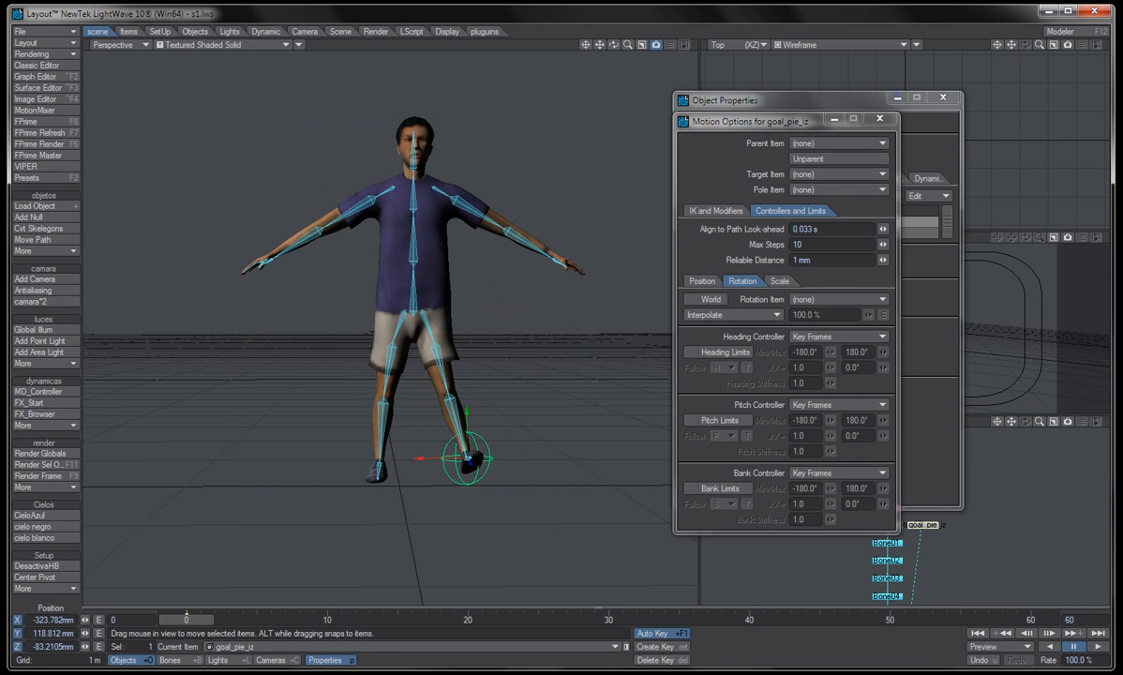
{"action": "left_click_drag", "start_coordinate": [468, 459], "coordinate": [419, 456]}
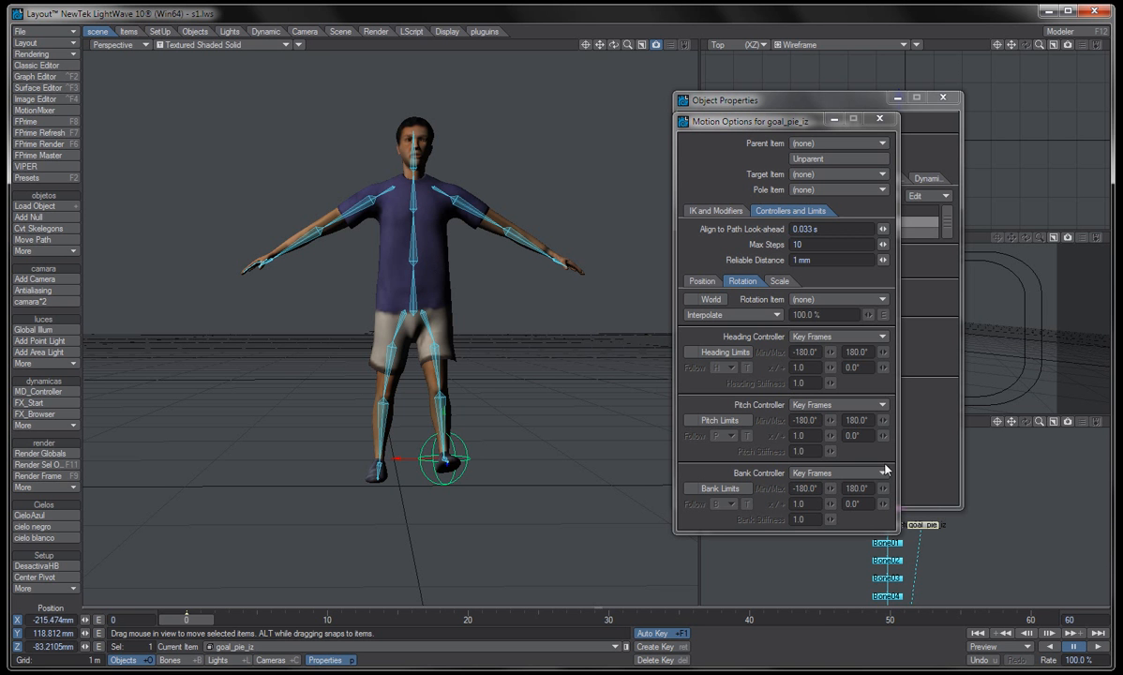
- Close the Object Properties and Motion Options windows, and parent goal_pie_iz to CMansretup02 in the schematic
{"action": "left_click", "coordinate": [942, 98]}
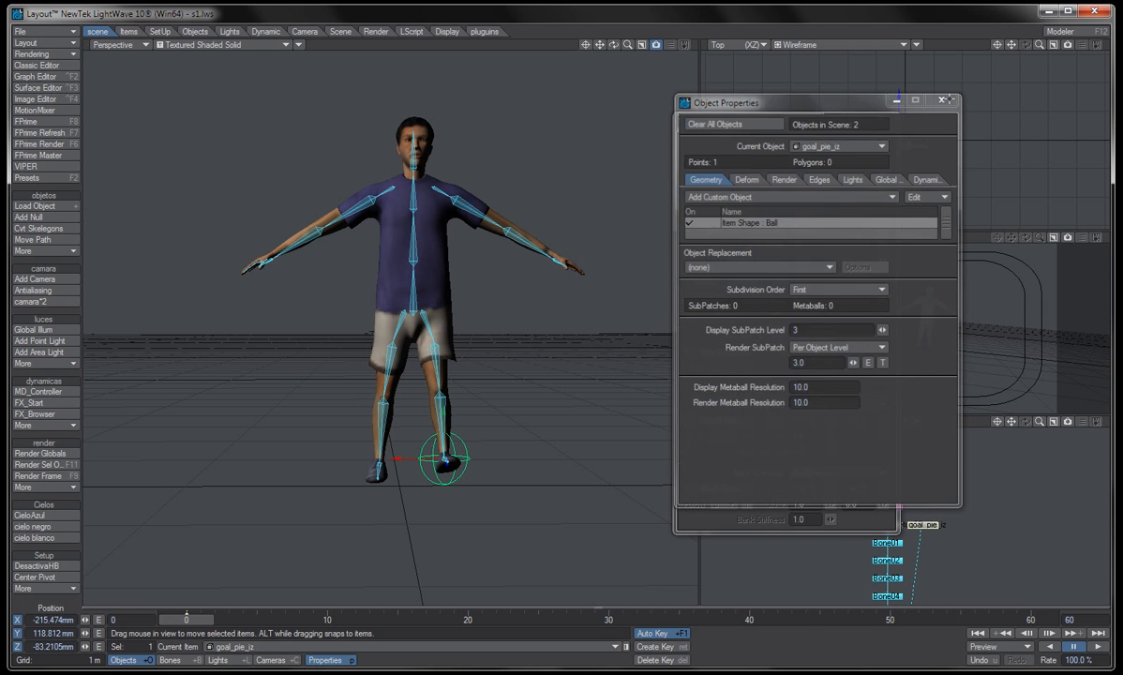
{"action": "left_click", "coordinate": [879, 118]}
{"action": "left_click_drag", "start_coordinate": [1040, 421], "coordinate": [1082, 422]}
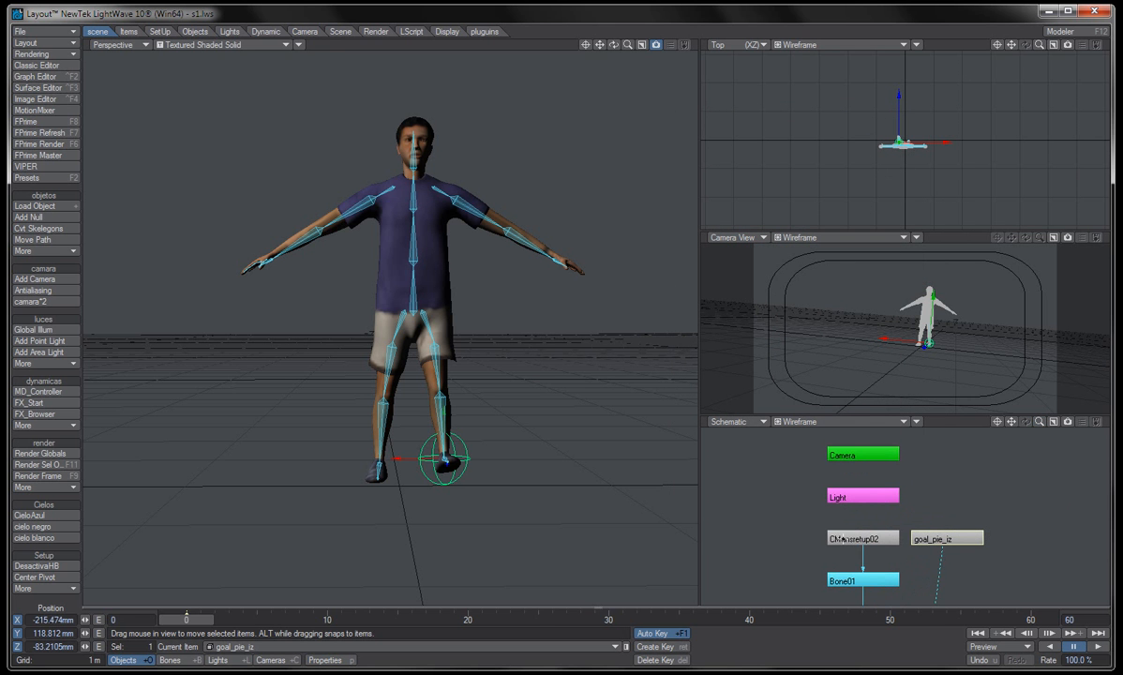
{"action": "left_click", "coordinate": [841, 539]}
{"action": "left_click_drag", "start_coordinate": [841, 539], "coordinate": [810, 537]}
- Move the CMansretup02 character to about X -179 mm and spread the goal_pie_iz node away from its parent in the schematic
{"action": "mouse_move", "coordinate": [552, 290]}
{"action": "left_mouse_down"}
{"action": "mouse_move", "coordinate": [630, 291]}
{"action": "mouse_move", "coordinate": [476, 291]}
{"action": "mouse_move", "coordinate": [547, 290]}
{"action": "left_mouse_up"}
{"action": "left_click_drag", "start_coordinate": [439, 253], "coordinate": [468, 254]}
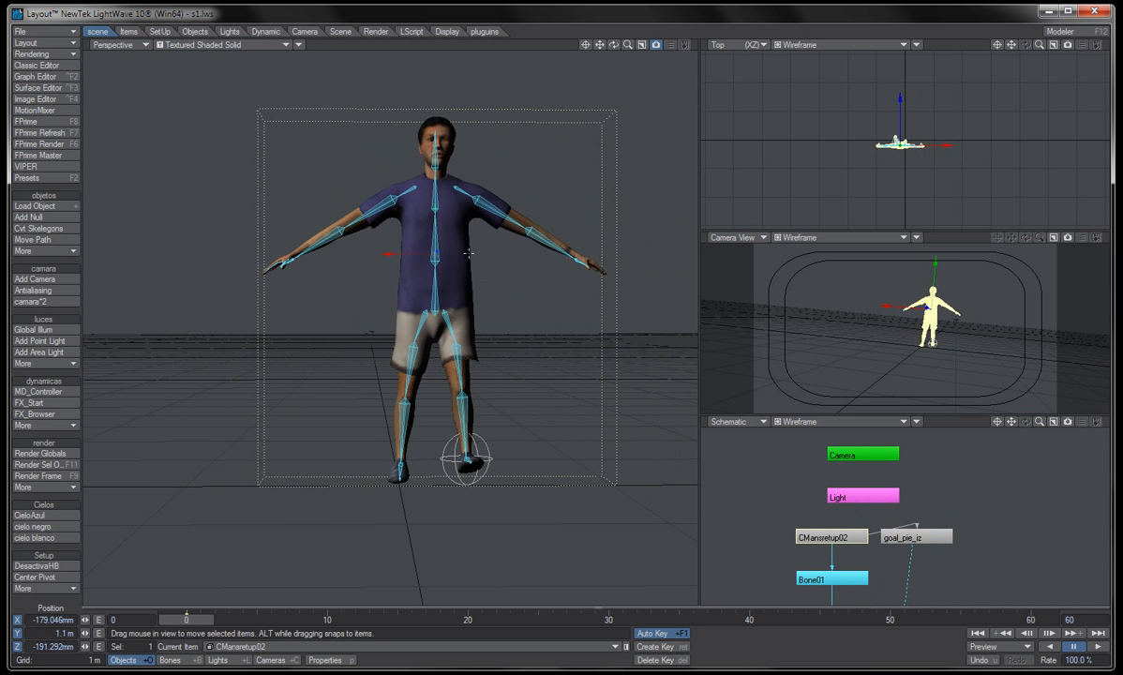
{"action": "left_click_drag", "start_coordinate": [904, 536], "coordinate": [1022, 540]}
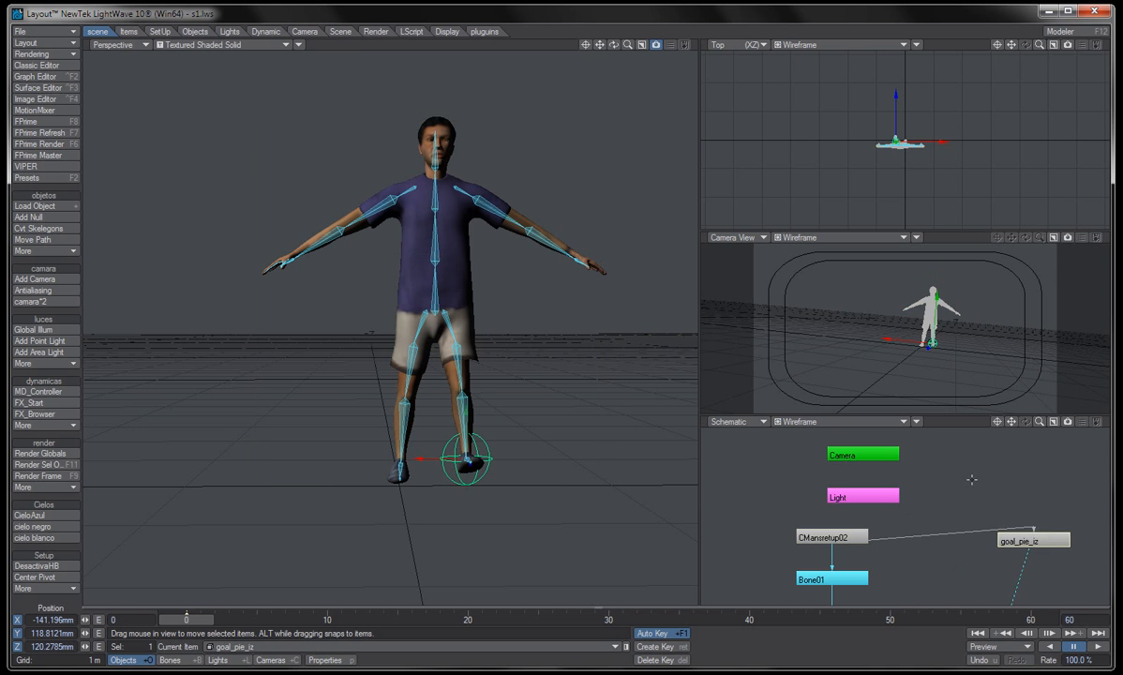
{"action": "key", "text": "KP_0"}
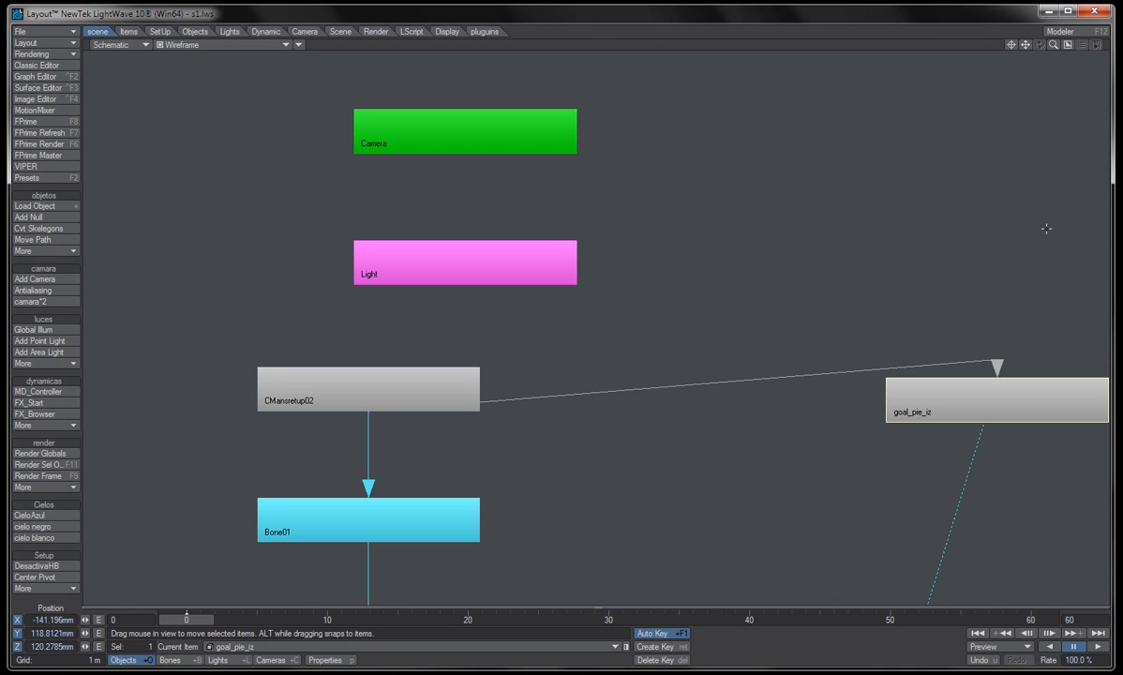
- Separate the Bone01 and der_pulgar (1) bone chains from the central column, placing both to the left of CMansretup02 in the schematic
{"action": "mouse_move", "coordinate": [1052, 44]}
{"action": "left_mouse_down"}
{"action": "mouse_move", "coordinate": [928, 45]}
{"action": "mouse_move", "coordinate": [1053, 44]}
{"action": "left_mouse_up"}
{"action": "left_click_drag", "start_coordinate": [523, 389], "coordinate": [112, 419]}
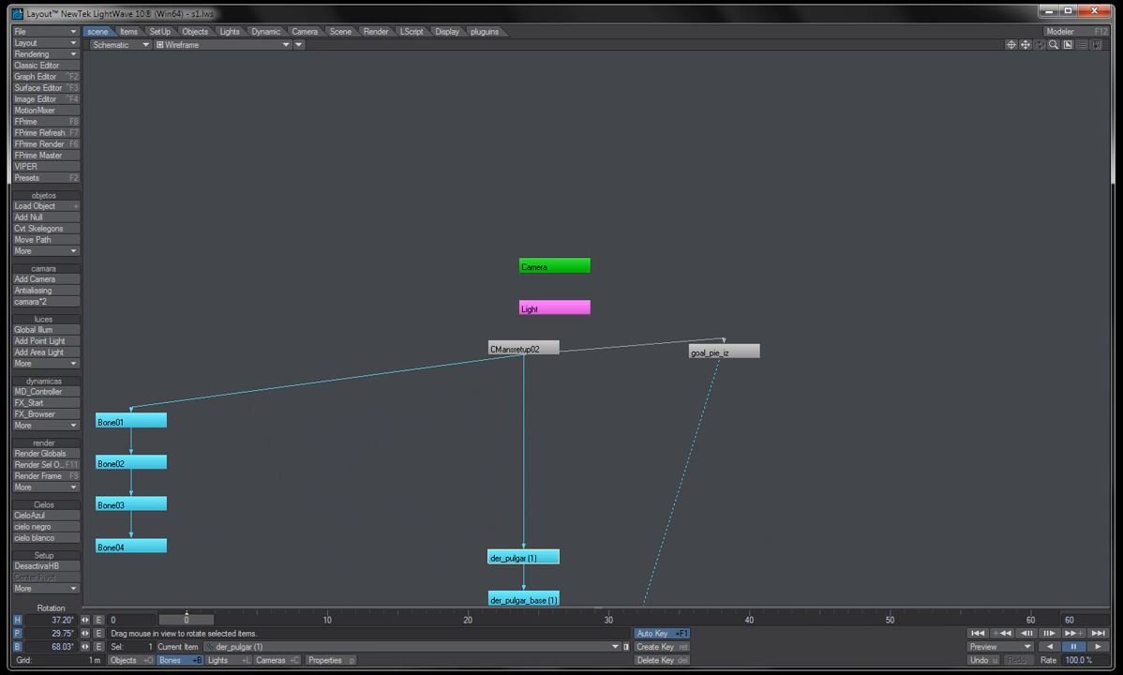
{"action": "left_click_drag", "start_coordinate": [523, 557], "coordinate": [264, 466]}
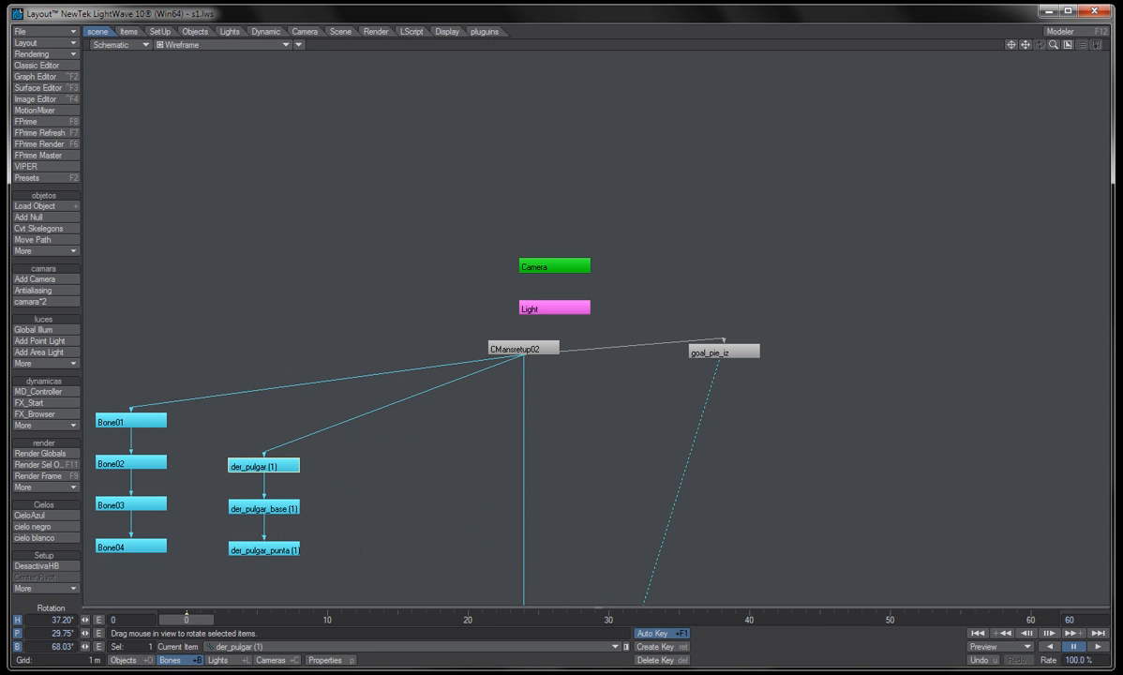
{"action": "left_click_drag", "start_coordinate": [1053, 44], "coordinate": [644, 438]}
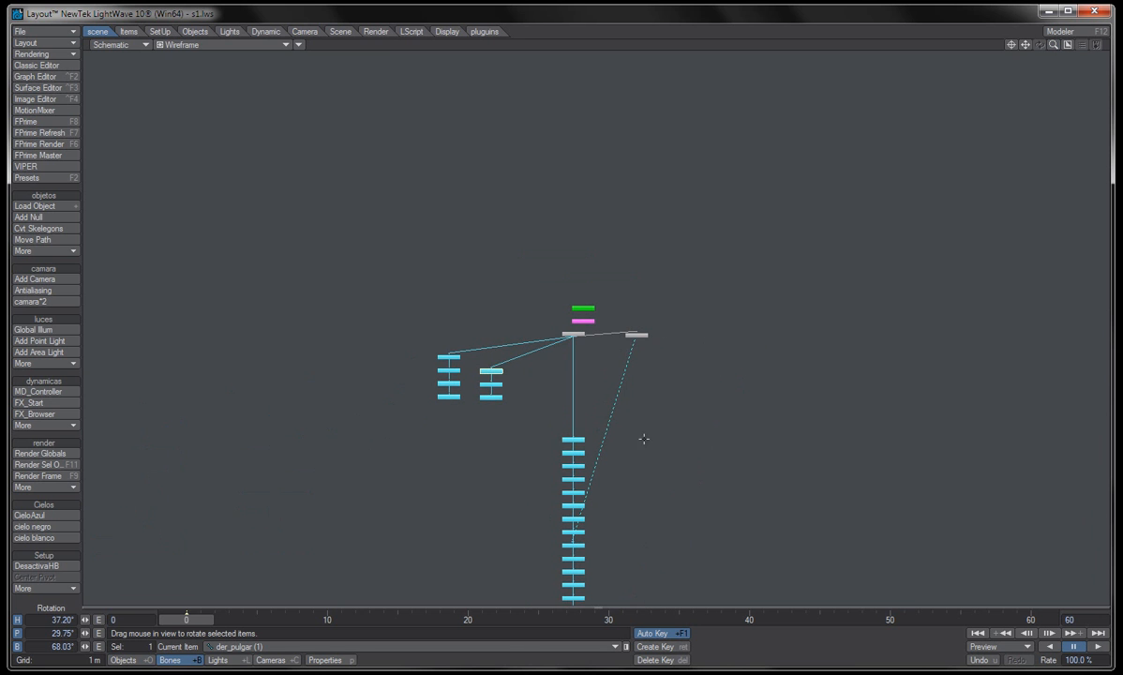
{"action": "mouse_move", "coordinate": [562, 442]}
{"action": "left_mouse_down"}
{"action": "mouse_move", "coordinate": [567, 375]}
{"action": "mouse_move", "coordinate": [571, 446]}
{"action": "left_mouse_up"}
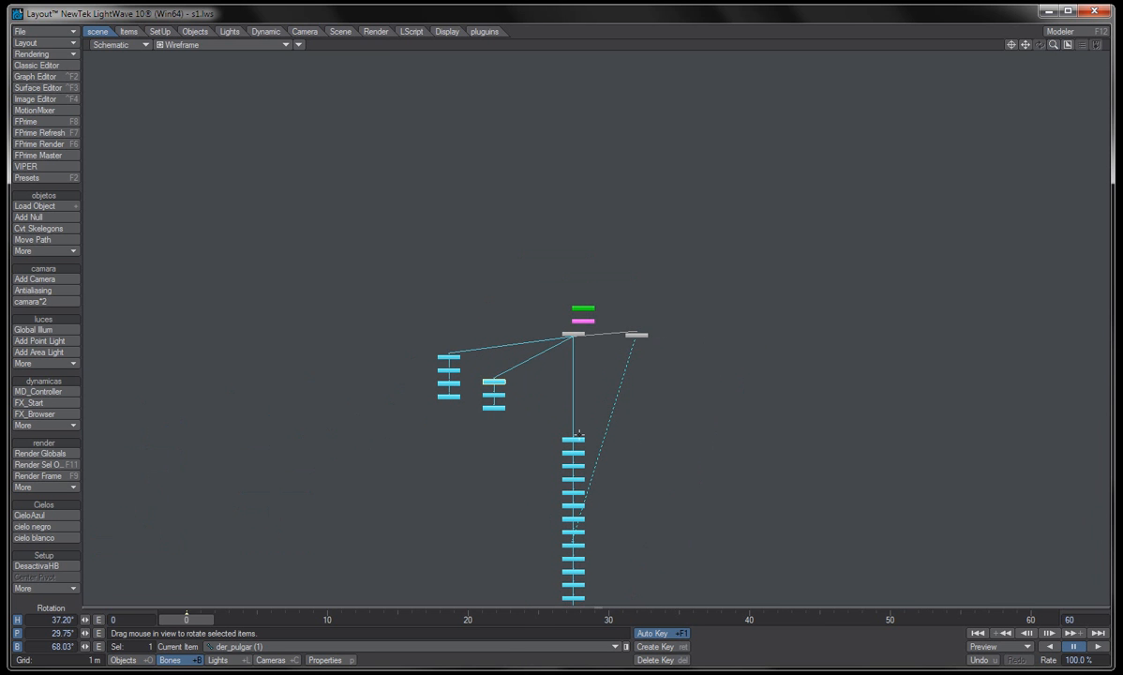
- Pull the der_cadera leg chain out of the central column and spread its bones into a slanted line ending at der_dedos
{"action": "key", "text": "period"}
{"action": "key", "text": "period"}
{"action": "left_click_drag", "start_coordinate": [553, 548], "coordinate": [587, 417]}
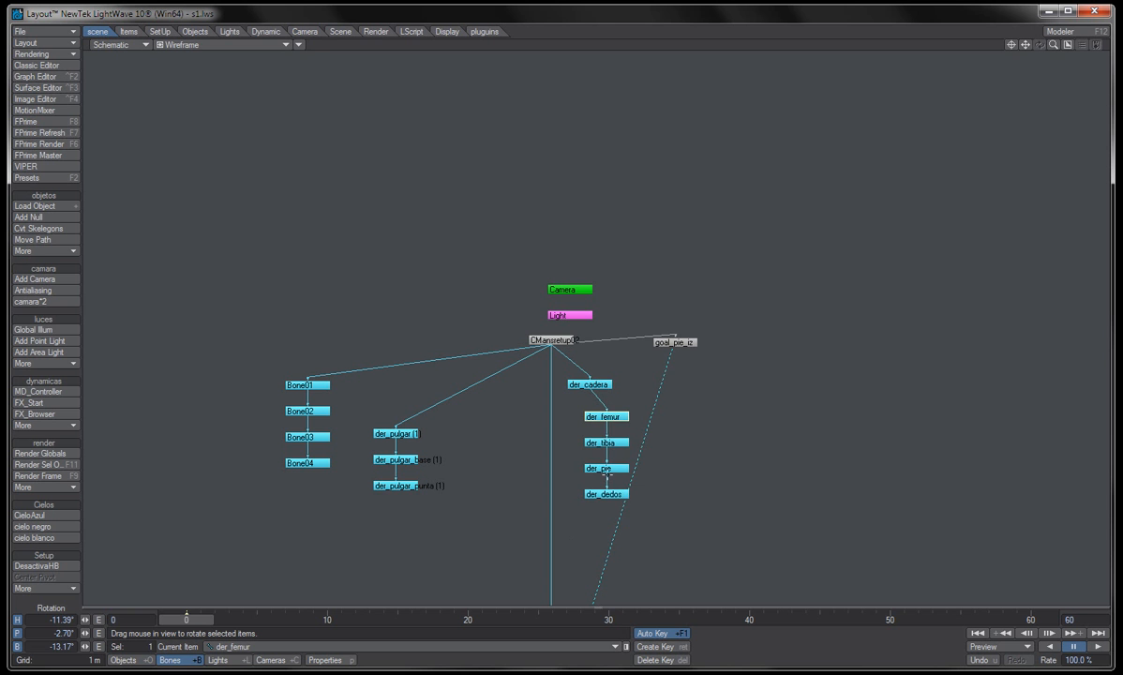
{"action": "left_click_drag", "start_coordinate": [606, 477], "coordinate": [623, 490]}
{"action": "left_click_drag", "start_coordinate": [591, 386], "coordinate": [657, 512]}
{"action": "key", "text": "space"}
{"action": "mouse_move", "coordinate": [552, 540]}
{"action": "left_mouse_down"}
{"action": "mouse_move", "coordinate": [550, 453]}
{"action": "mouse_move", "coordinate": [549, 521]}
{"action": "left_mouse_up"}
{"action": "key", "text": "space"}
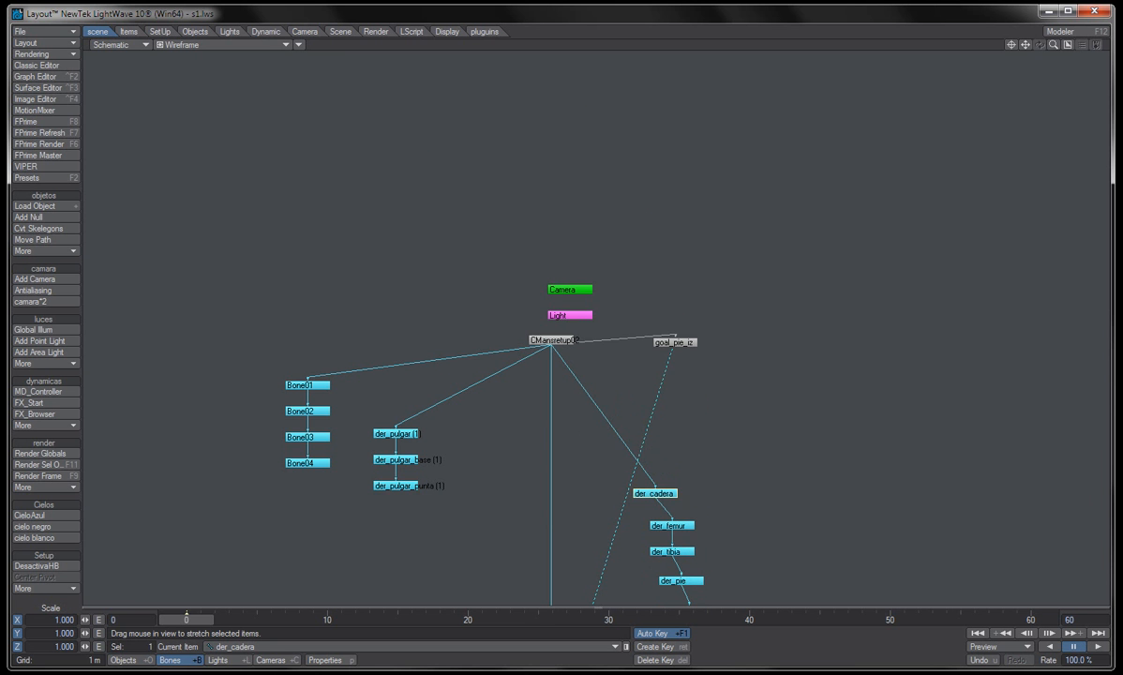
- Place the der_cadera chain left of the column and fan the iz_cadera chain out to its right, with goal_pie_iz beside iz_pie
{"action": "left_click_drag", "start_coordinate": [537, 565], "coordinate": [520, 386], "text": "alt"}
{"action": "left_click_drag", "start_coordinate": [529, 499], "coordinate": [350, 476]}
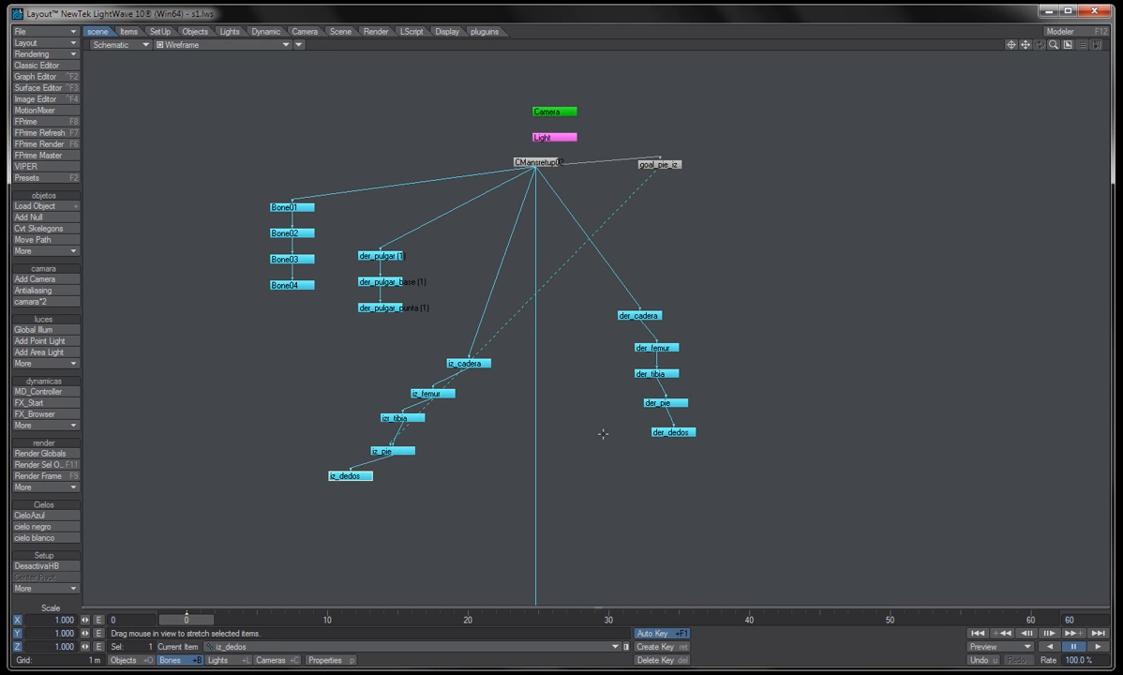
{"action": "left_click_drag", "start_coordinate": [469, 363], "coordinate": [799, 364]}
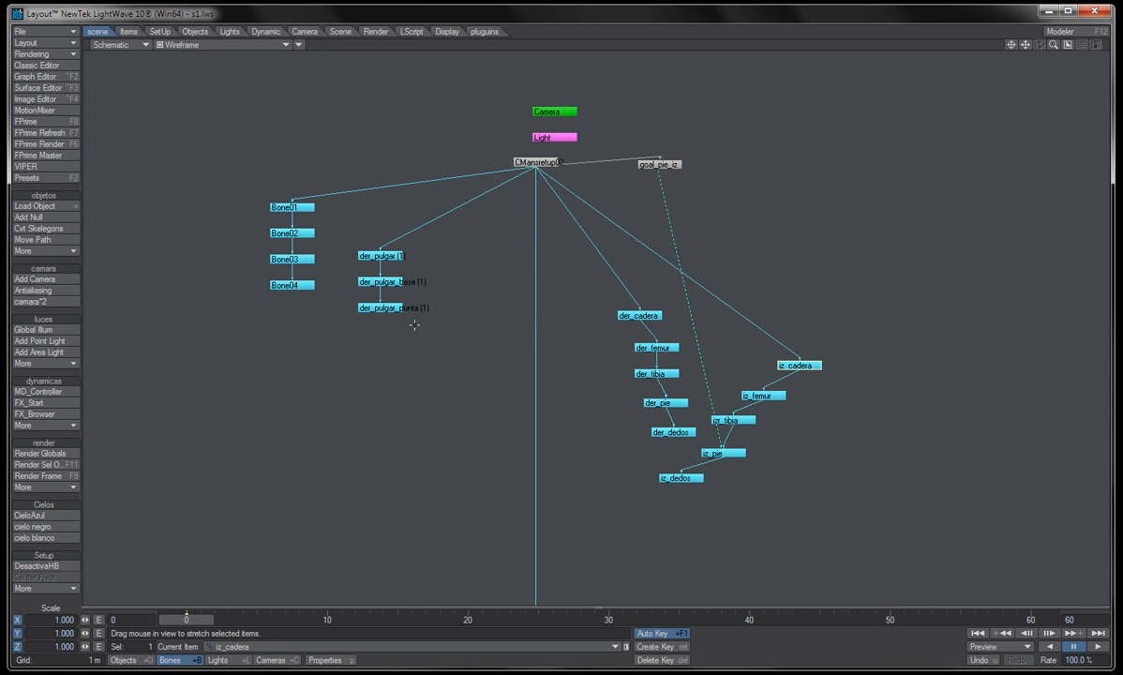
{"action": "left_click_drag", "start_coordinate": [621, 314], "coordinate": [397, 345]}
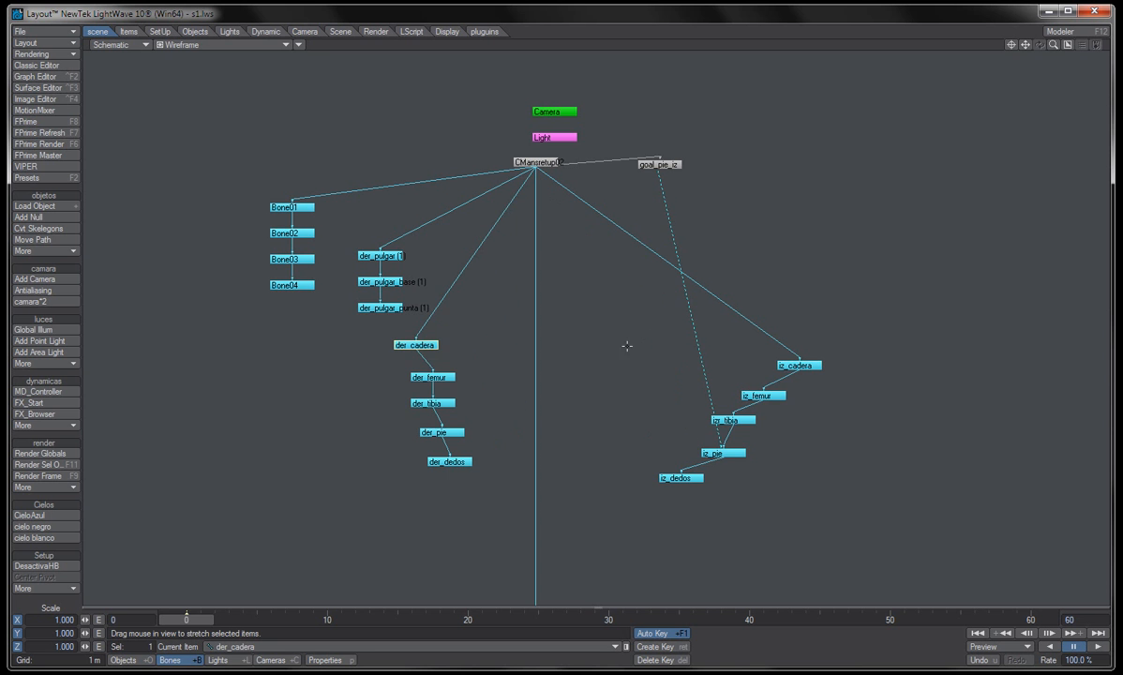
{"action": "left_click_drag", "start_coordinate": [761, 394], "coordinate": [996, 499]}
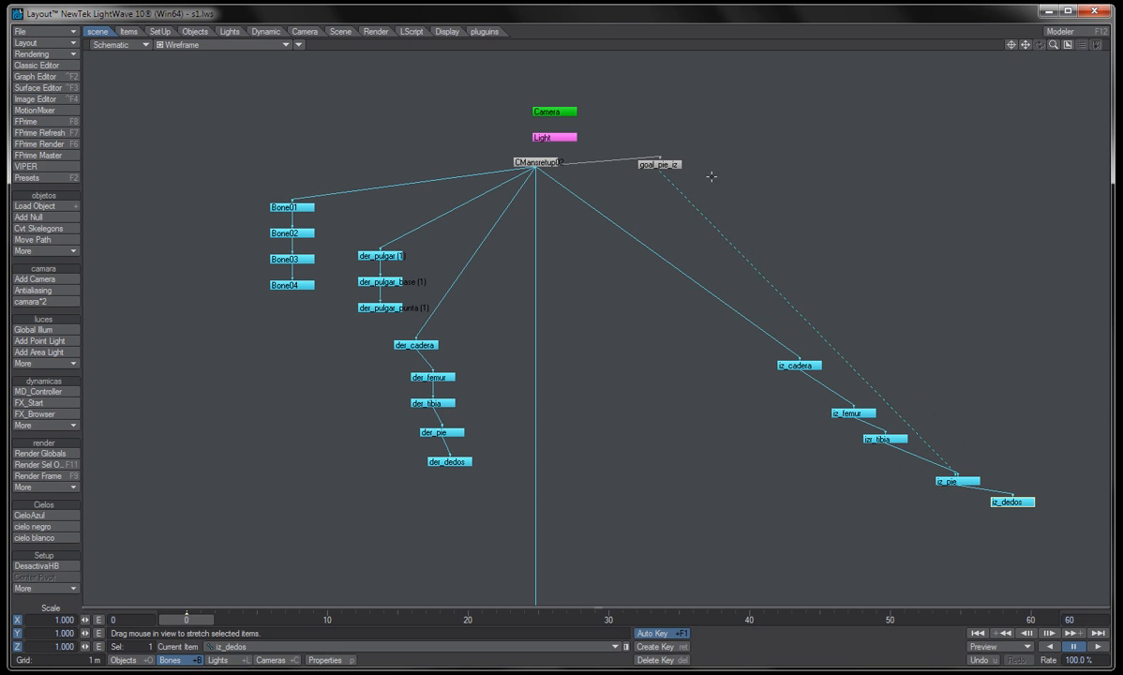
{"action": "left_click_drag", "start_coordinate": [669, 166], "coordinate": [1034, 451]}
- Fan the der_hombro arm chain out to the left below CMansretup02 and place the der_pulgar (1) chain beneath der_mano
{"action": "left_click_drag", "start_coordinate": [623, 511], "coordinate": [616, 424], "text": "alt"}
{"action": "left_click_drag", "start_coordinate": [538, 542], "coordinate": [469, 114]}
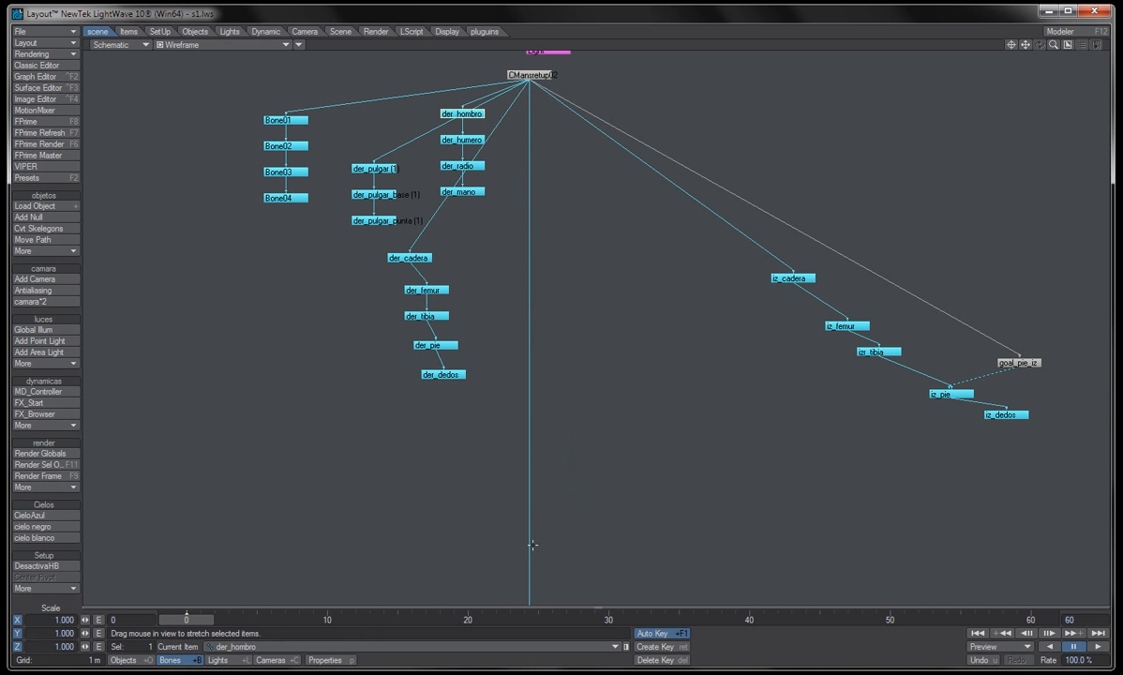
{"action": "left_click_drag", "start_coordinate": [453, 140], "coordinate": [336, 217]}
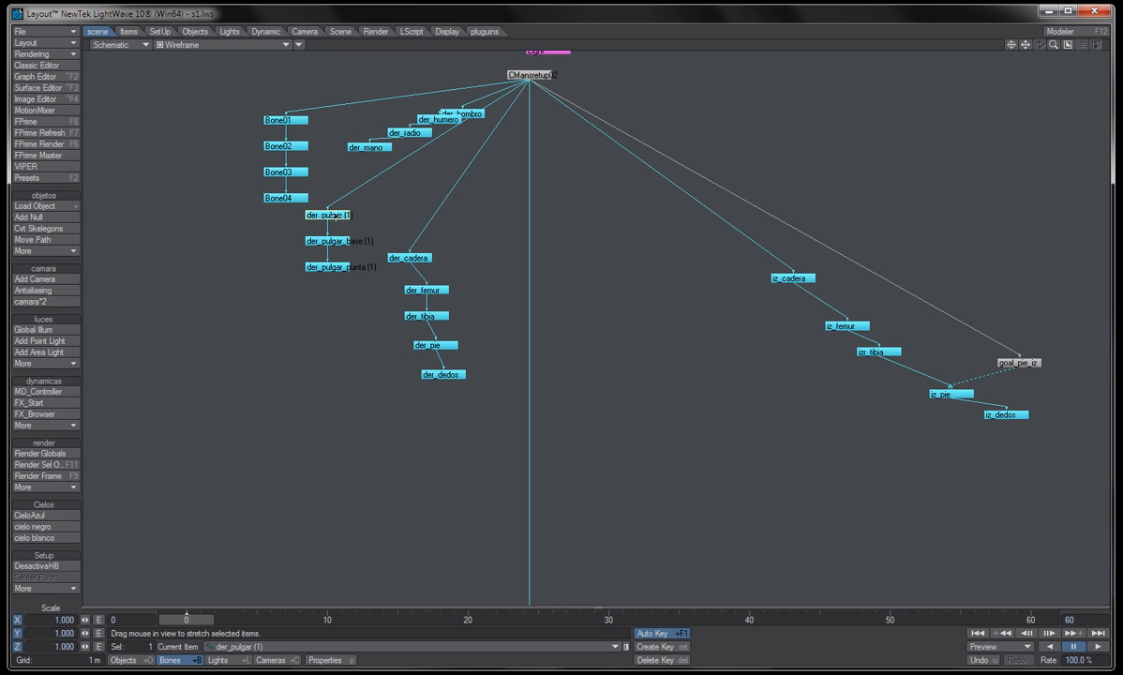
- Parent the der_pulgar (1) bone to der_mano in the schematic
{"action": "left_click", "coordinate": [399, 190], "text": "ctrl"}
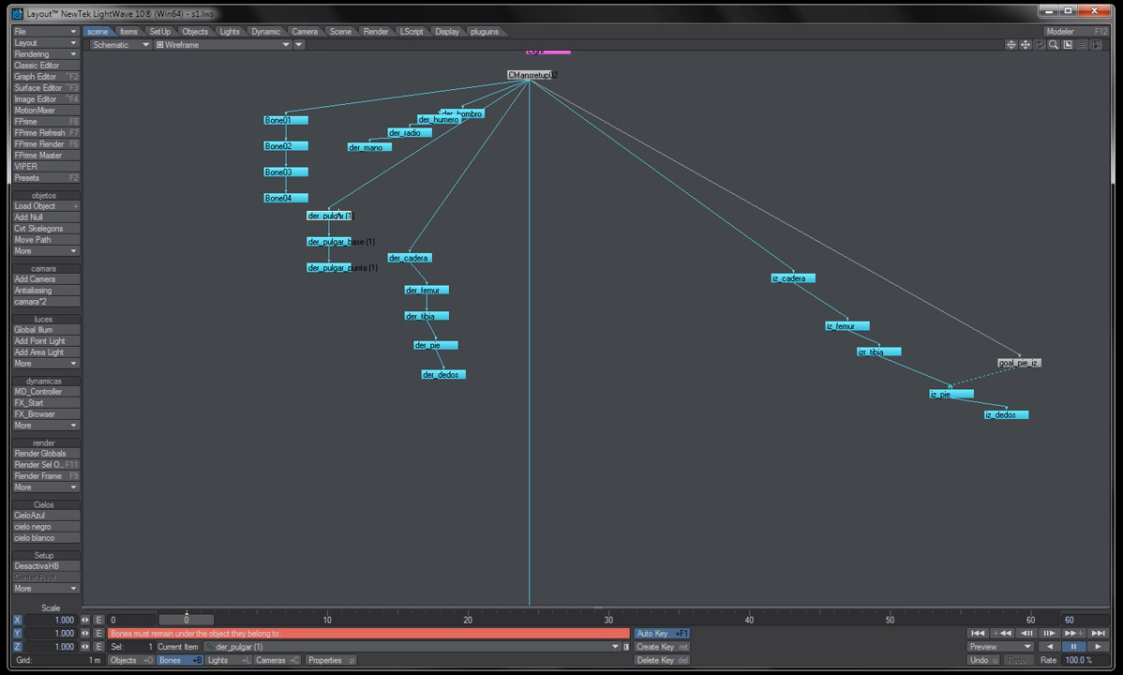
{"action": "left_click_drag", "start_coordinate": [339, 213], "coordinate": [340, 212]}
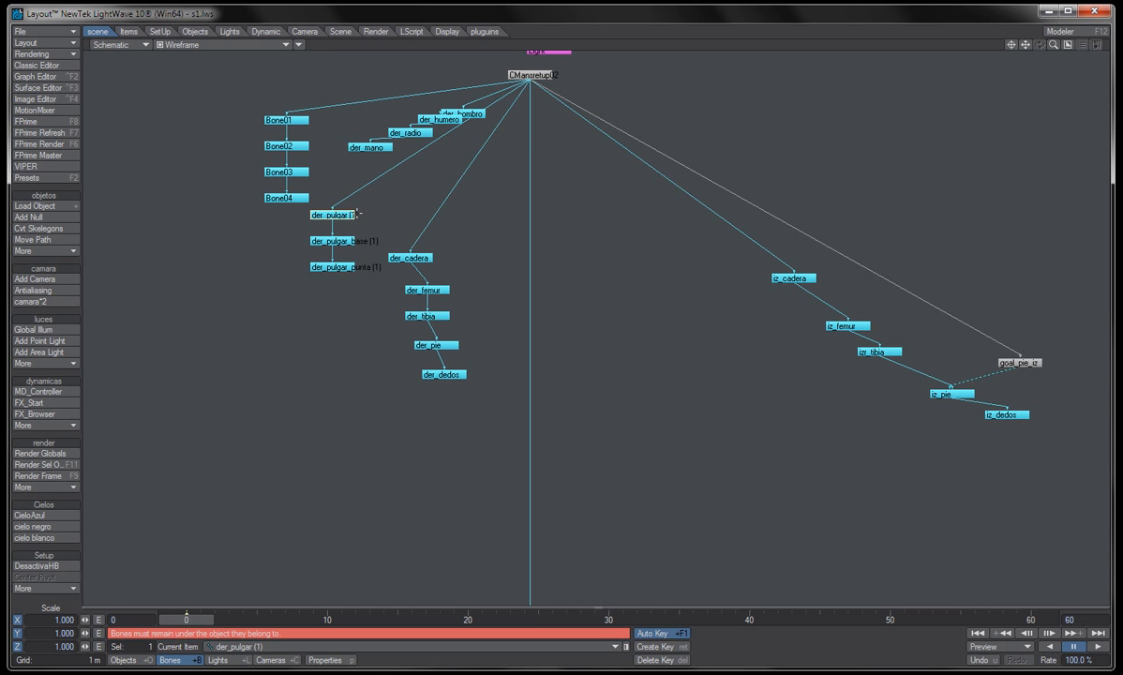
{"action": "left_click", "coordinate": [372, 149], "text": "ctrl"}
{"action": "left_click_drag", "start_coordinate": [332, 213], "coordinate": [336, 220]}
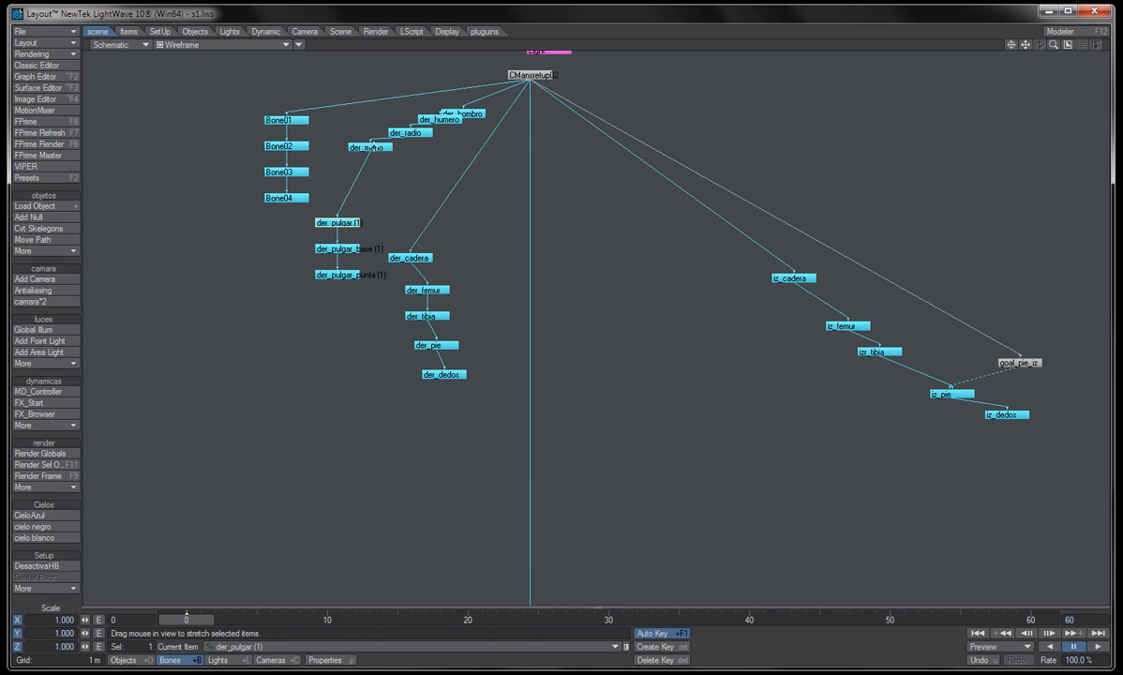
- Parent Bone01 to der_mano and spread Bone01 through Bone04 diagonally down and away from the hand
{"action": "left_click", "coordinate": [290, 120]}
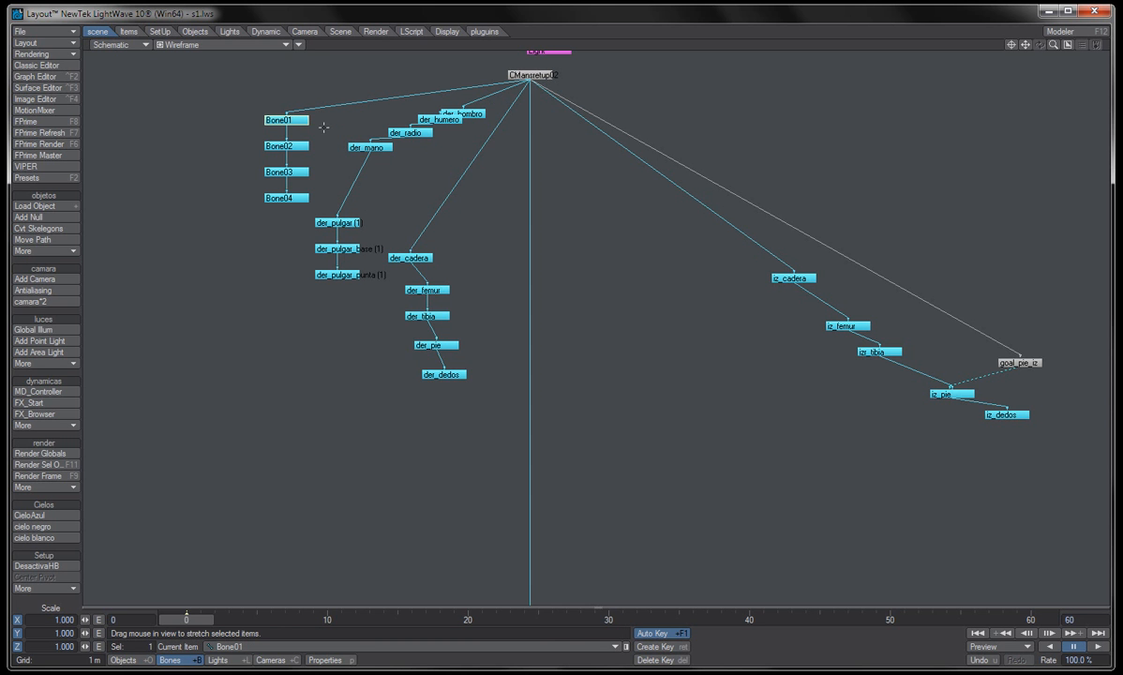
{"action": "left_click", "coordinate": [354, 147], "text": "ctrl"}
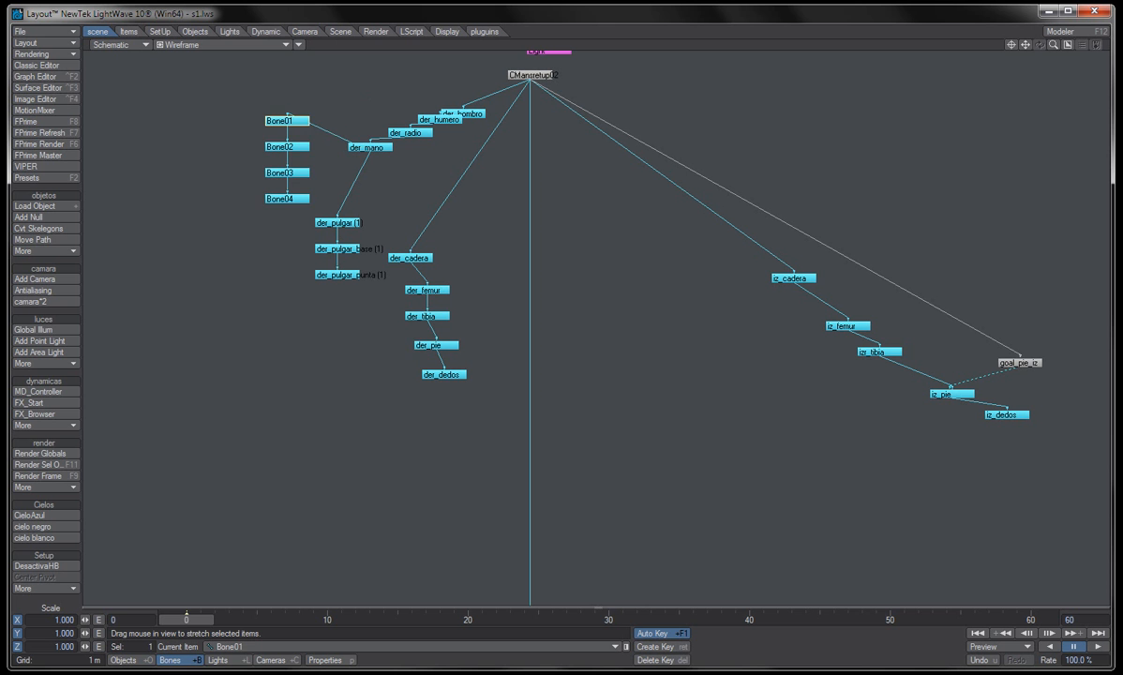
{"action": "left_click_drag", "start_coordinate": [286, 120], "coordinate": [164, 286]}
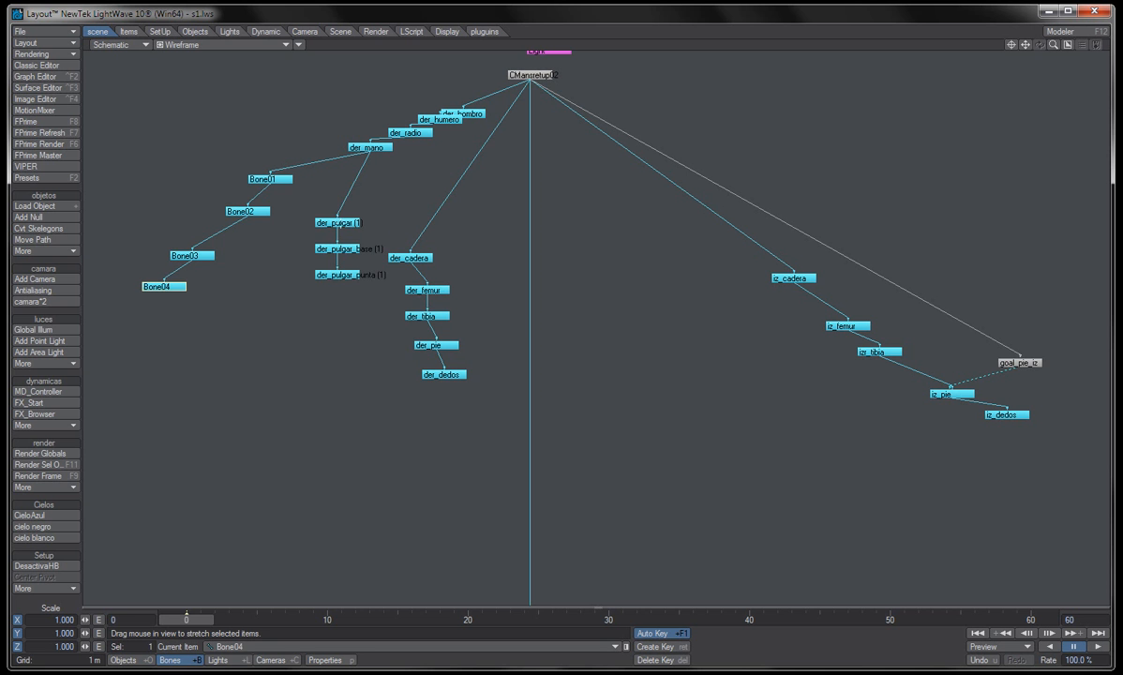
- Tidy the right-side nodes by shifting the der_pulgar (1), der_cadera and der_hombro chains slightly apart
{"action": "left_click_drag", "start_coordinate": [334, 222], "coordinate": [306, 206]}
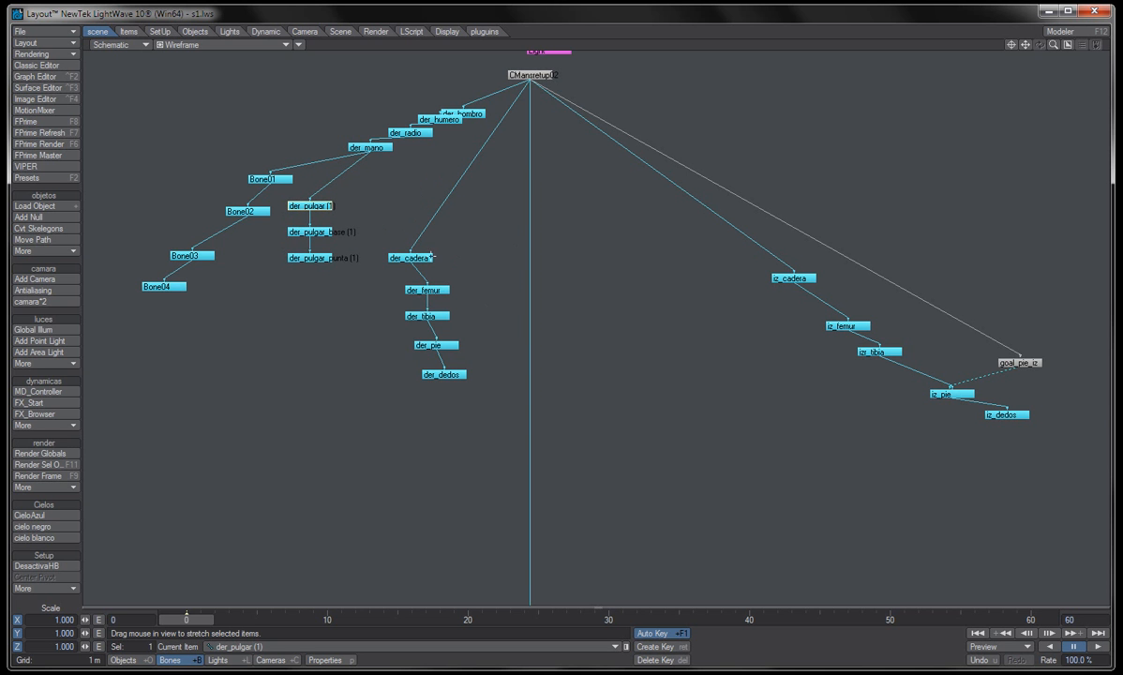
{"action": "mouse_move", "coordinate": [432, 257]}
{"action": "left_mouse_down"}
{"action": "mouse_move", "coordinate": [429, 266]}
{"action": "mouse_move", "coordinate": [429, 248]}
{"action": "left_mouse_up"}
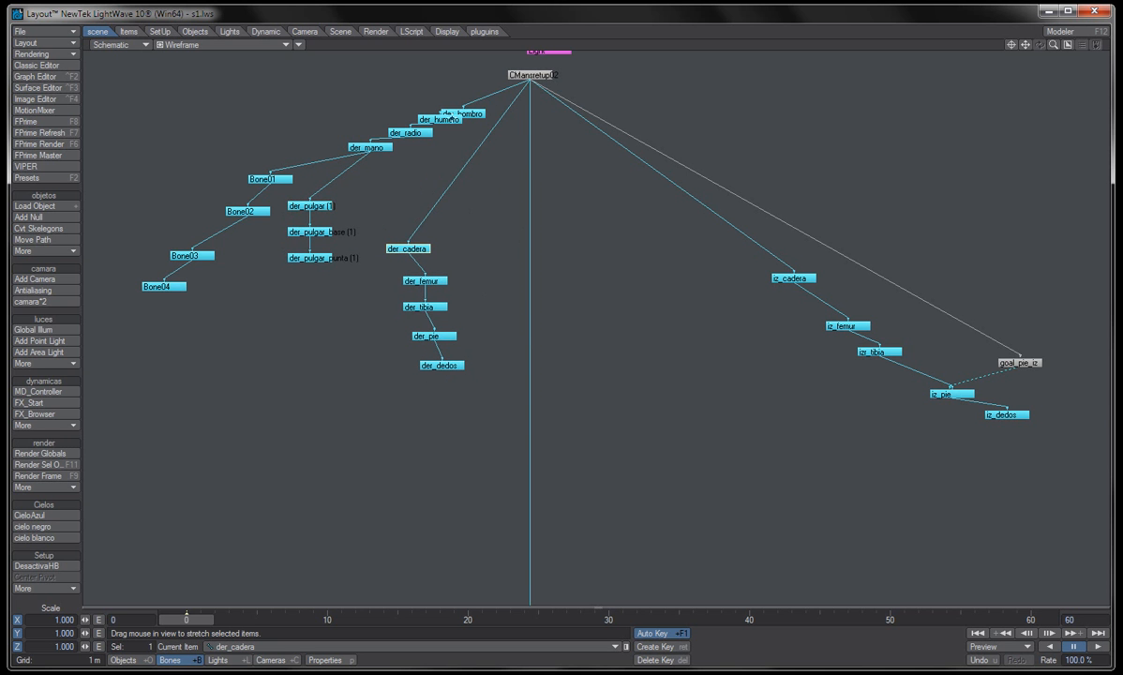
{"action": "left_click_drag", "start_coordinate": [453, 115], "coordinate": [444, 124]}
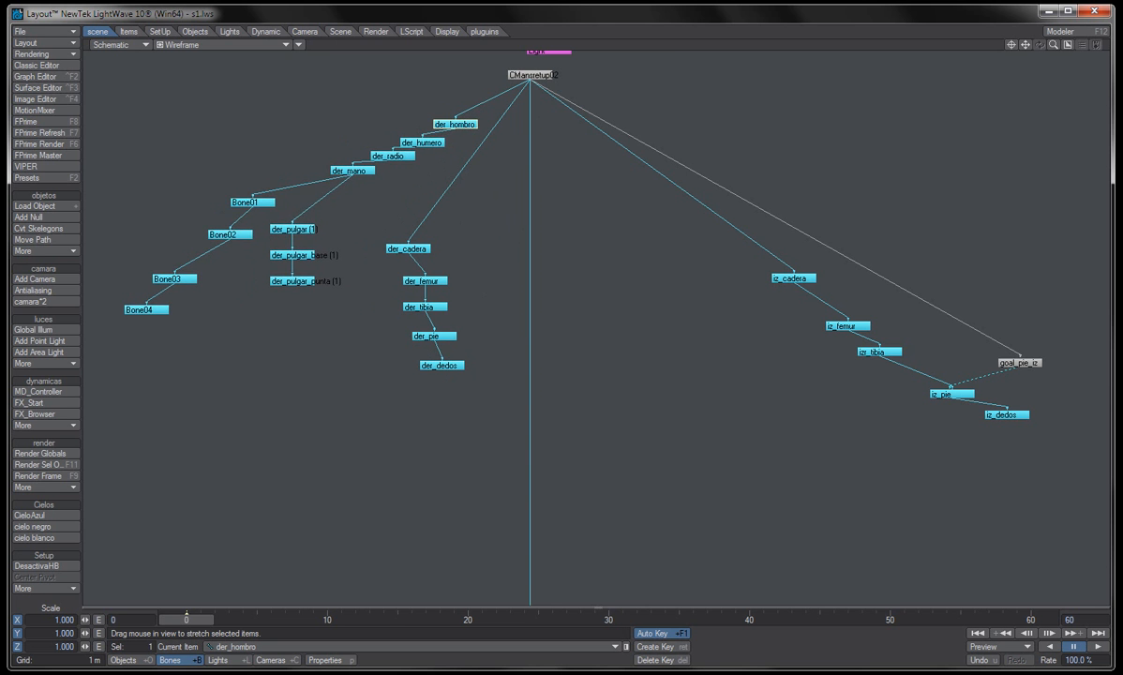
- Place the izr_hombro chain left of the iz_cadera chain, and stack the spine bones below CMansretup02 from cabeza down to columna_base
{"action": "left_click_drag", "start_coordinate": [574, 465], "coordinate": [575, 335], "text": "alt"}
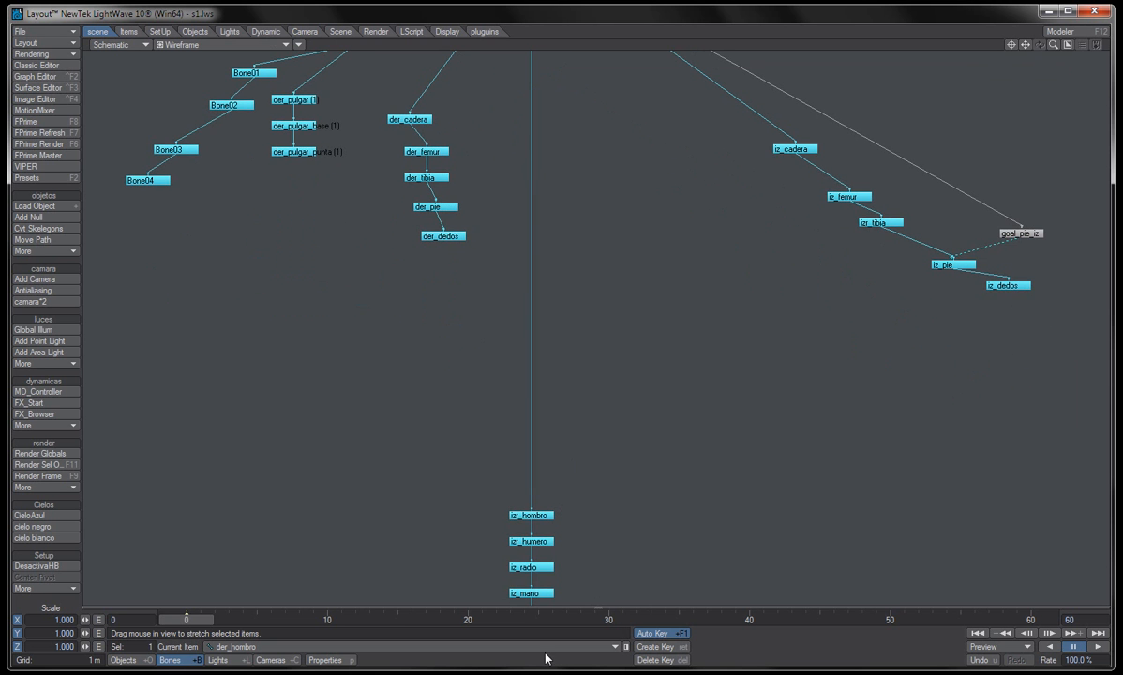
{"action": "left_click_drag", "start_coordinate": [532, 513], "coordinate": [670, 171]}
{"action": "left_click_drag", "start_coordinate": [654, 471], "coordinate": [638, 361], "text": "alt"}
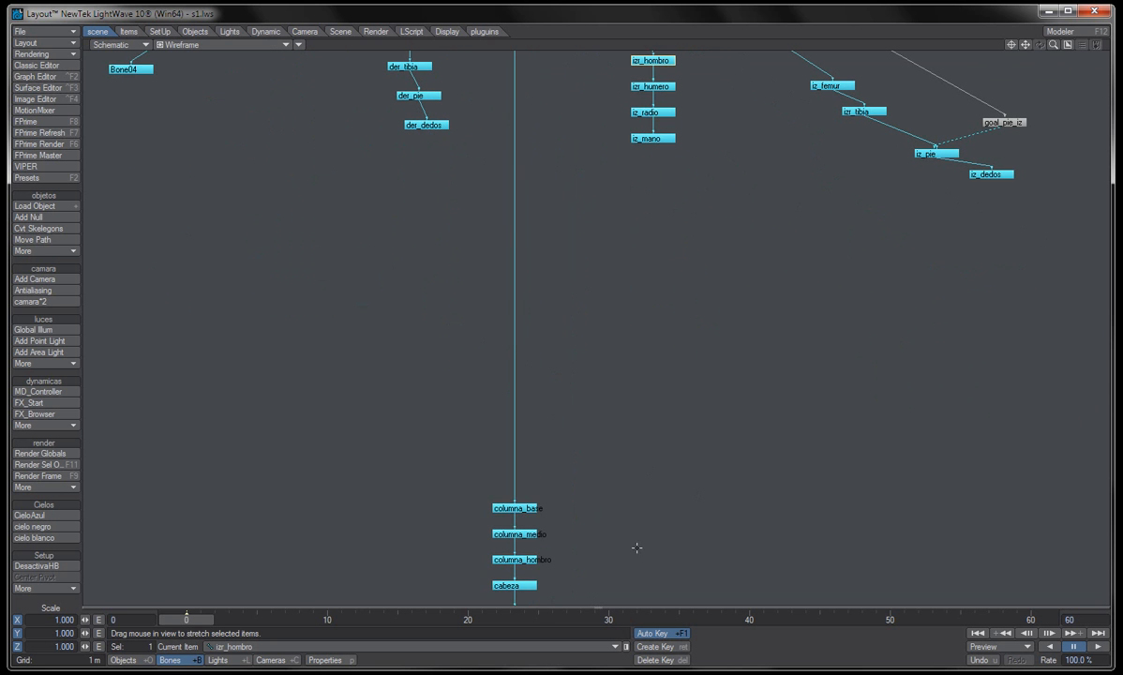
{"action": "left_click_drag", "start_coordinate": [530, 508], "coordinate": [541, 217]}
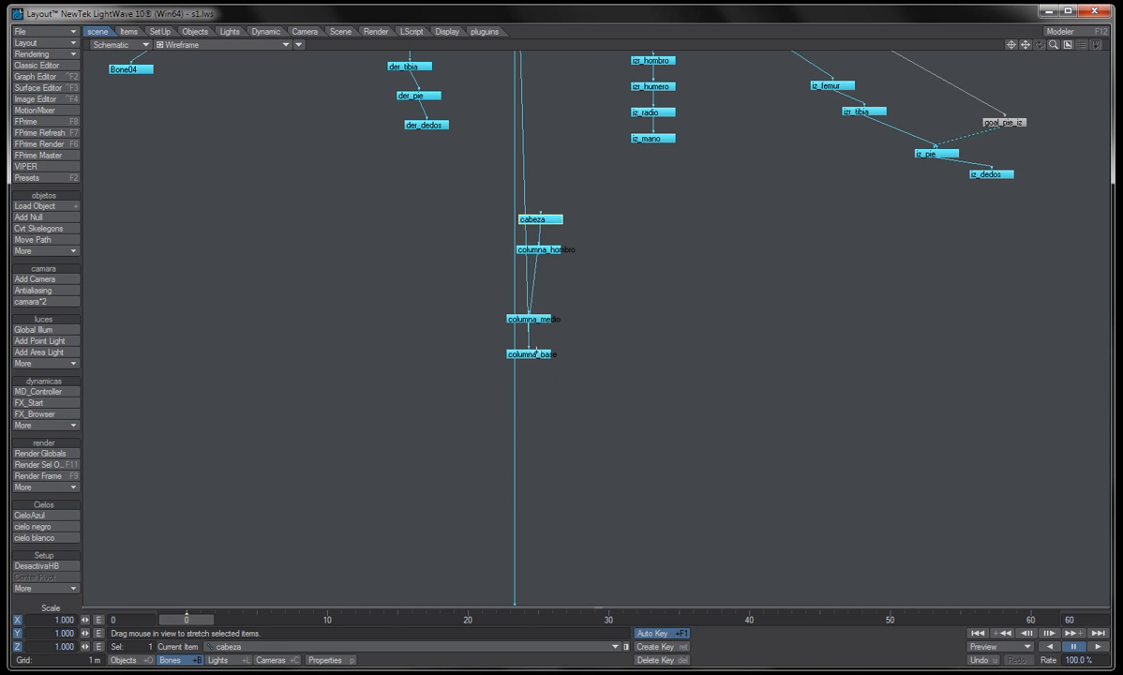
{"action": "left_click_drag", "start_coordinate": [529, 355], "coordinate": [532, 248]}
{"action": "left_click_drag", "start_coordinate": [557, 434], "coordinate": [549, 674], "text": "alt"}
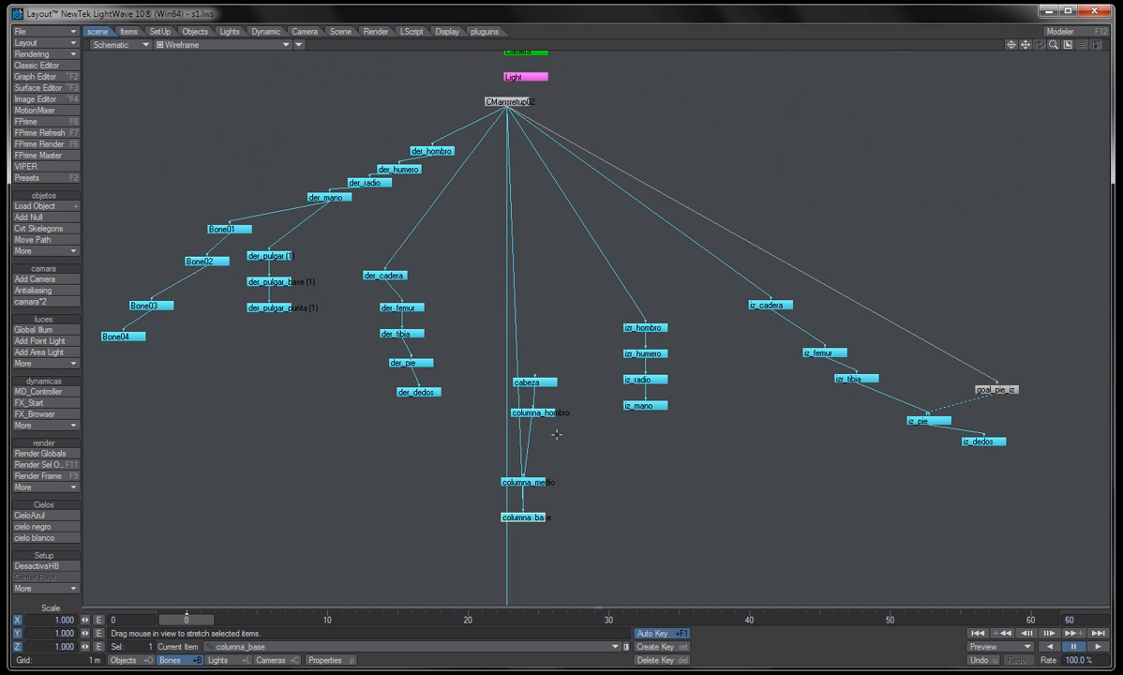
{"action": "left_click_drag", "start_coordinate": [521, 521], "coordinate": [495, 325]}
- Parent izr_hombro to columna_hombro and spread the left arm bones diagonally down to iz_mano
{"action": "left_click", "coordinate": [630, 327]}
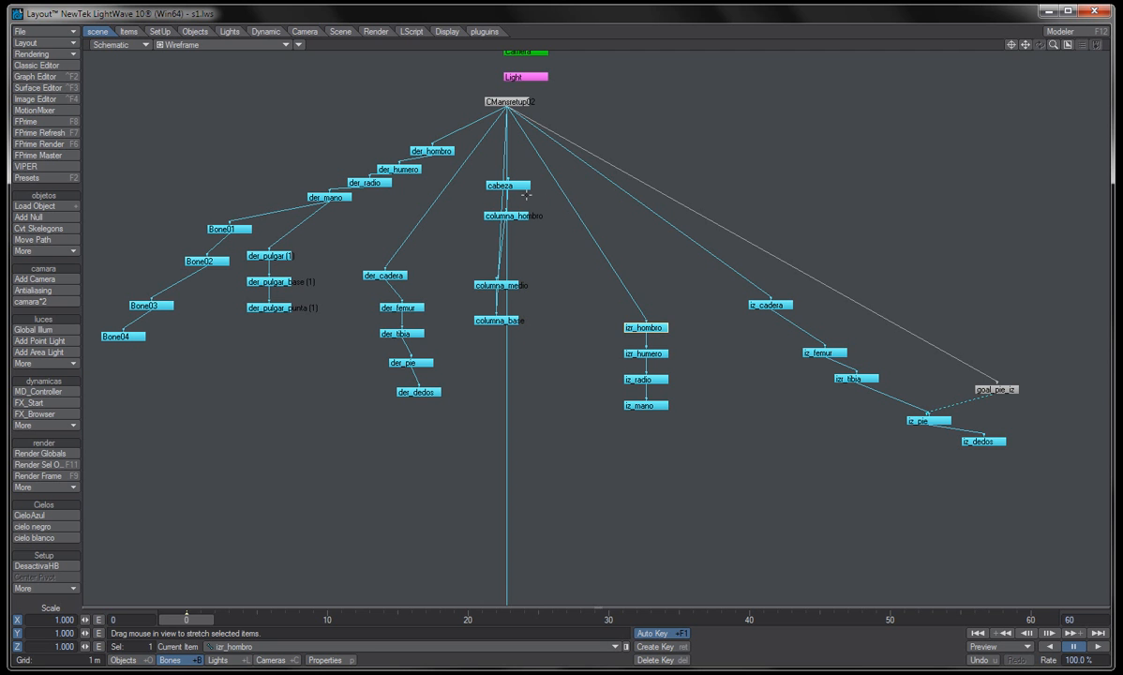
{"action": "left_click", "coordinate": [509, 217], "text": "ctrl"}
{"action": "mouse_move", "coordinate": [509, 218]}
{"action": "left_mouse_down"}
{"action": "mouse_move", "coordinate": [524, 231]}
{"action": "mouse_move", "coordinate": [511, 214]}
{"action": "left_mouse_up"}
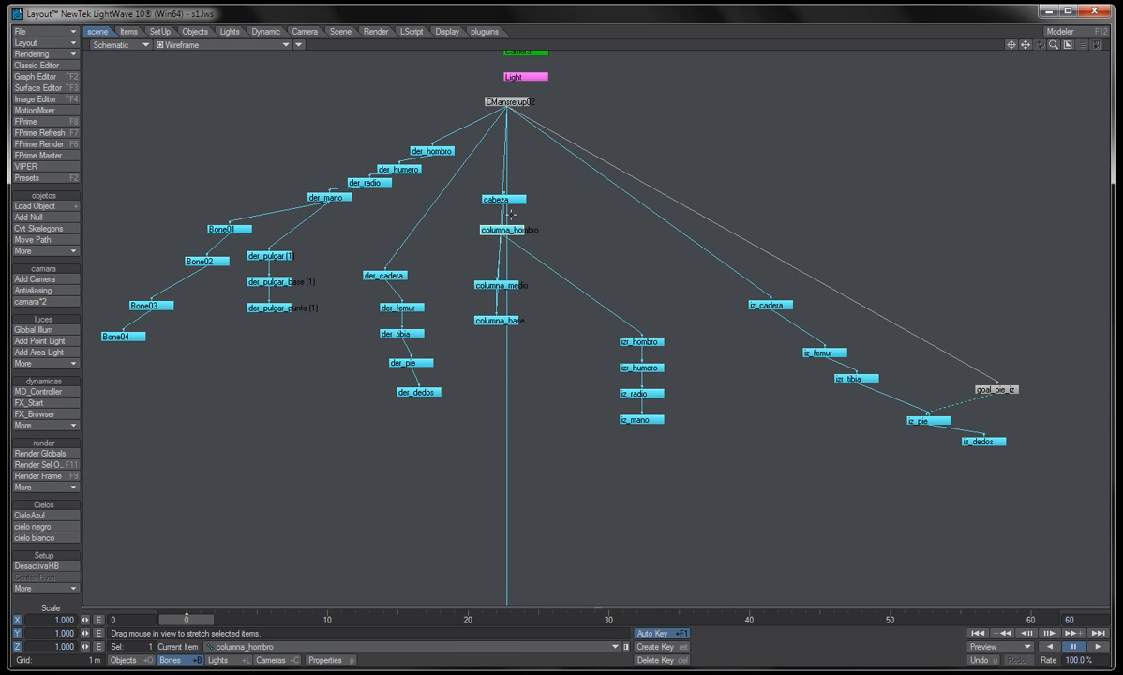
{"action": "left_click_drag", "start_coordinate": [648, 344], "coordinate": [692, 402]}
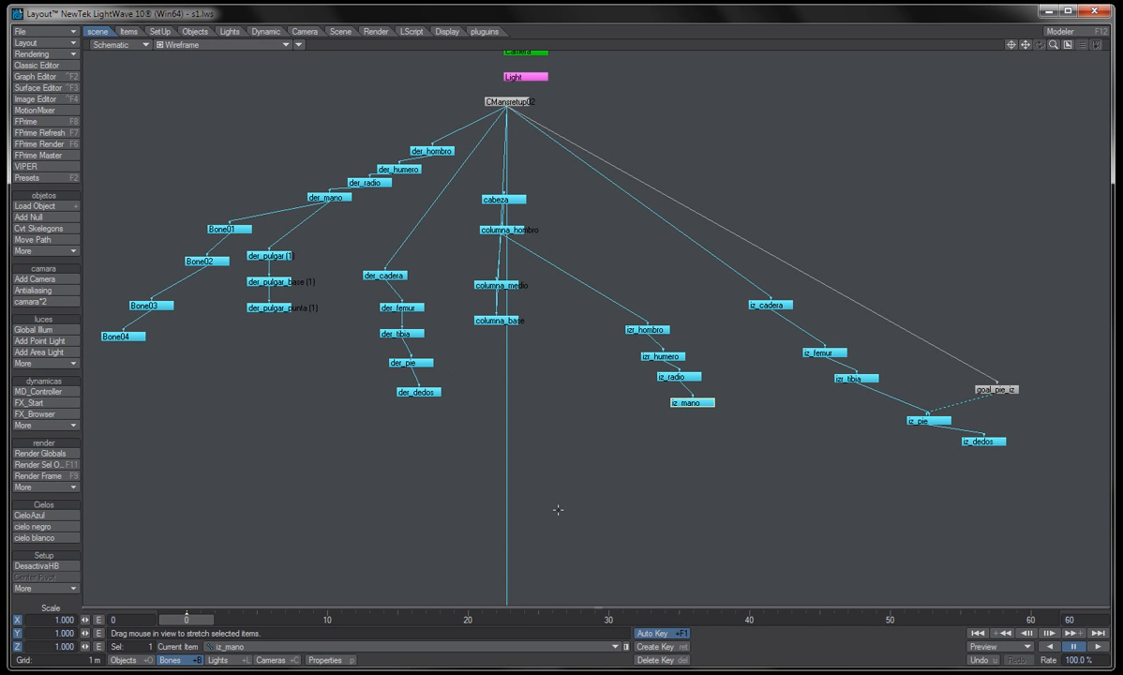
- Bring the der_pulgar (2) chain up from the end of the column and place it between the der_pulgar (1) and der_cadera chains
{"action": "left_click_drag", "start_coordinate": [551, 530], "coordinate": [551, 366], "text": "alt"}
{"action": "left_click", "coordinate": [547, 645]}
{"action": "left_click", "coordinate": [513, 496]}
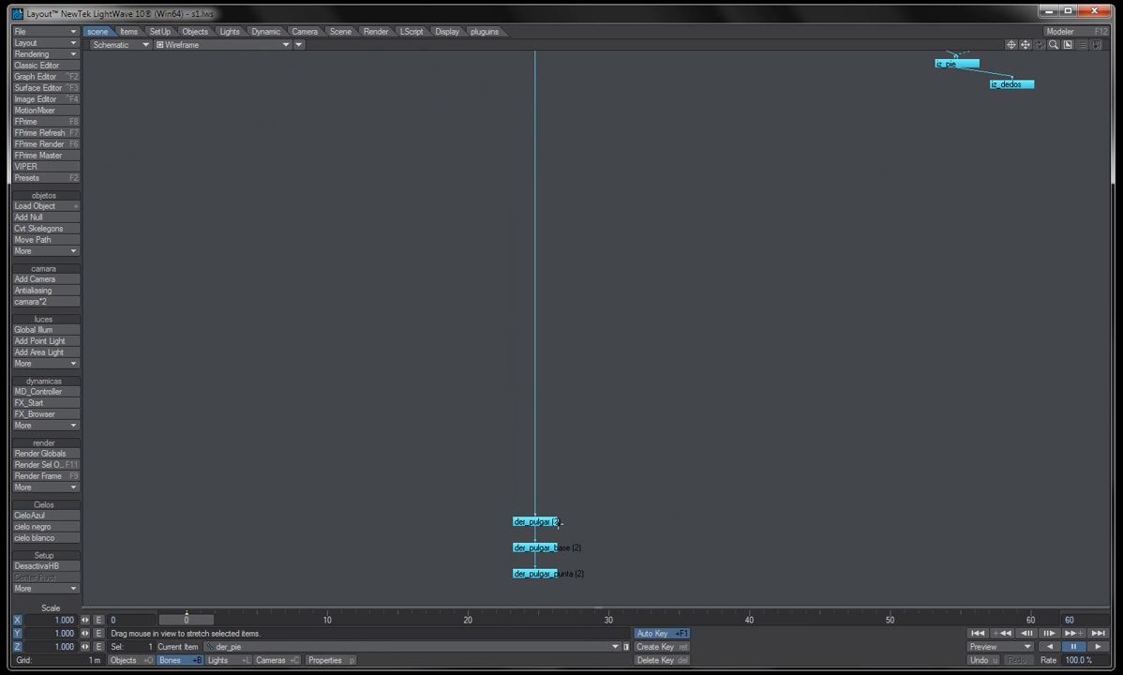
{"action": "left_click_drag", "start_coordinate": [558, 523], "coordinate": [814, 227]}
{"action": "left_click_drag", "start_coordinate": [420, 78], "coordinate": [410, 431], "text": "alt"}
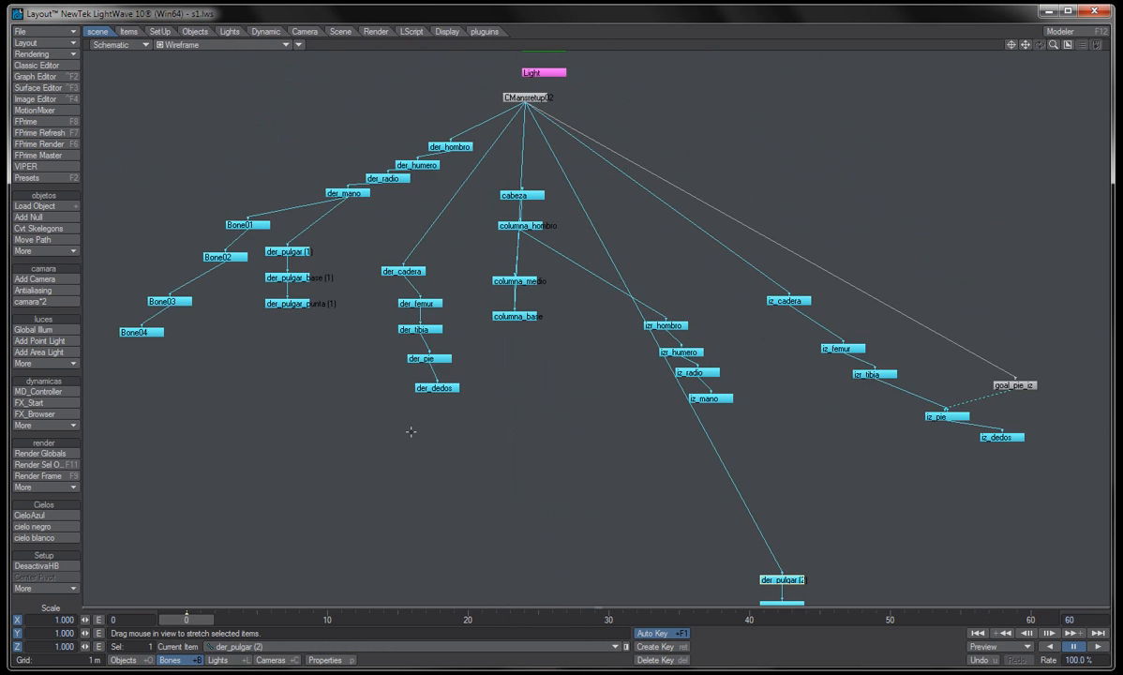
{"action": "left_click_drag", "start_coordinate": [771, 587], "coordinate": [346, 327]}
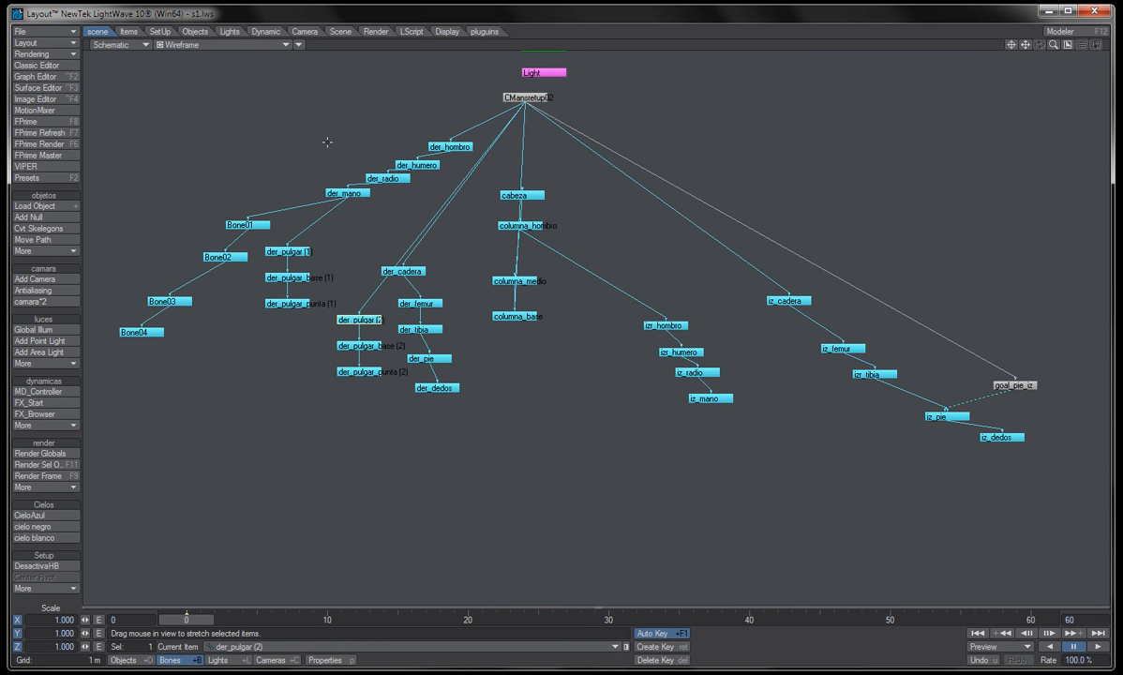
- Parent der_pulgar (2) to der_mano, align it beside der_pulgar (1), and move the Bone01 chain farther out from the hand
{"action": "left_click", "coordinate": [347, 193], "text": "ctrl"}
{"action": "left_click_drag", "start_coordinate": [360, 319], "coordinate": [339, 251]}
{"action": "left_click_drag", "start_coordinate": [245, 225], "coordinate": [206, 176]}
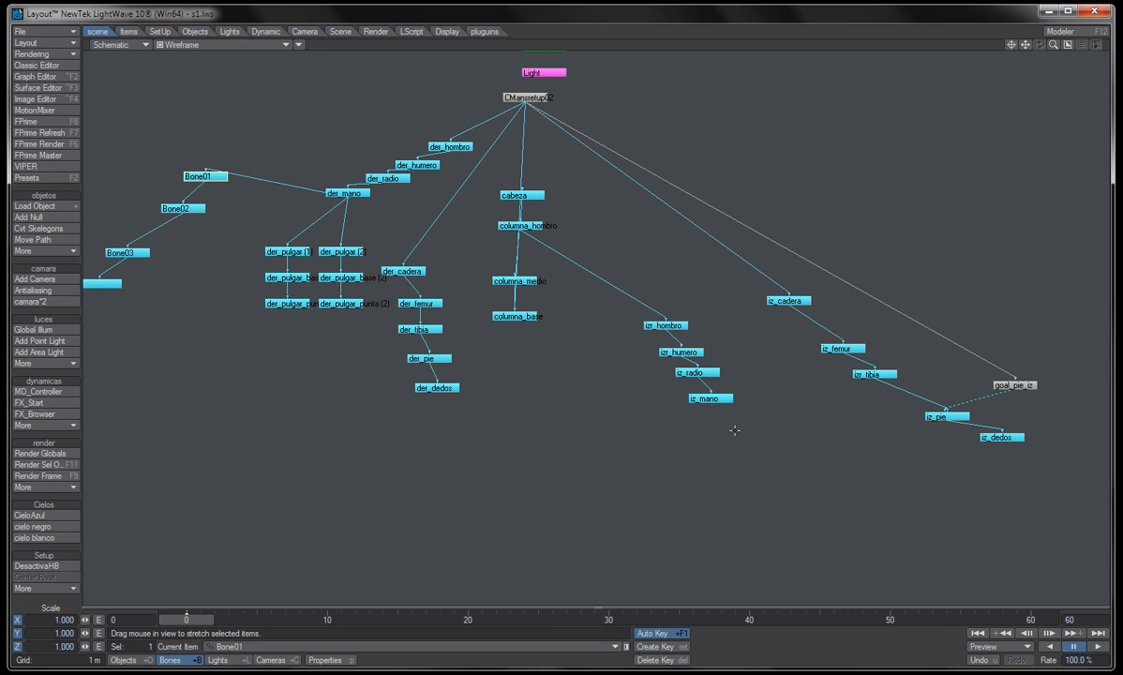
- Move the iz_cadera leg chain below the spine and parent iz_cadera to columna_base
{"action": "left_click_drag", "start_coordinate": [598, 399], "coordinate": [613, 321], "text": "alt"}
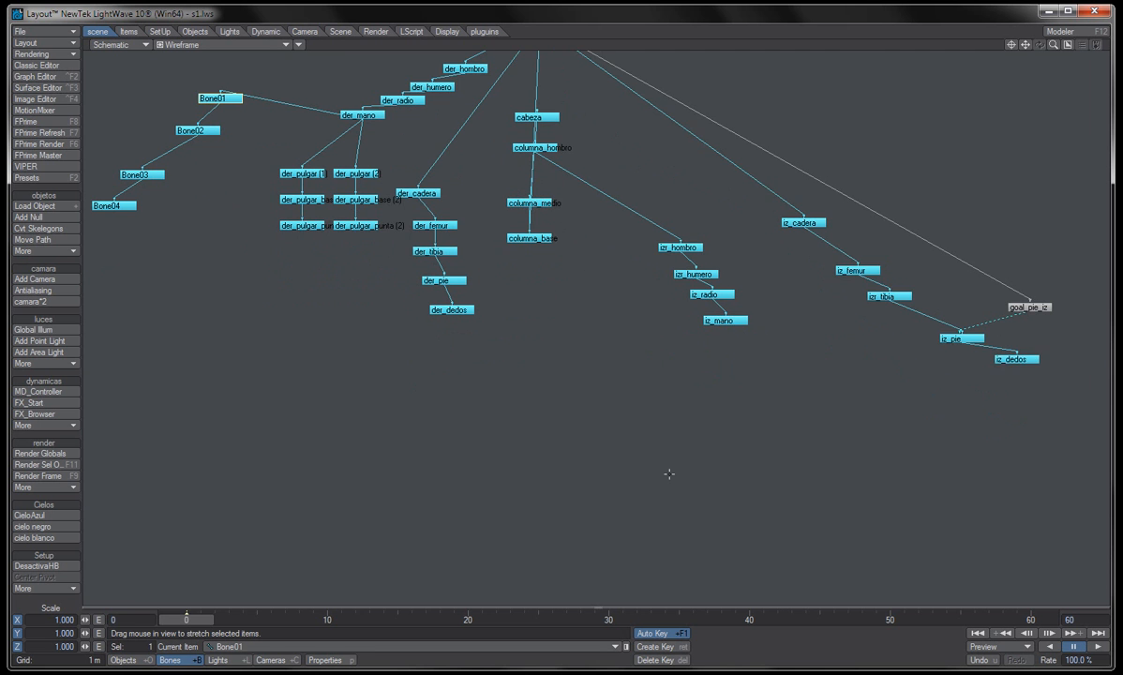
{"action": "left_click_drag", "start_coordinate": [787, 228], "coordinate": [580, 332]}
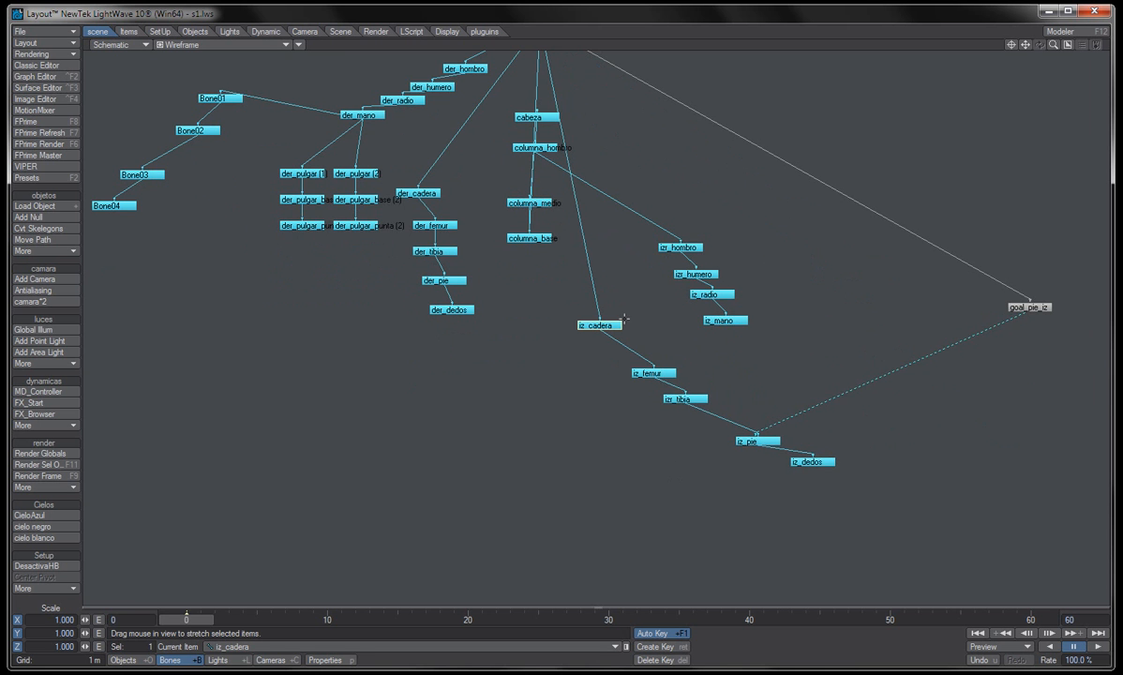
{"action": "left_click", "coordinate": [538, 238], "text": "ctrl"}
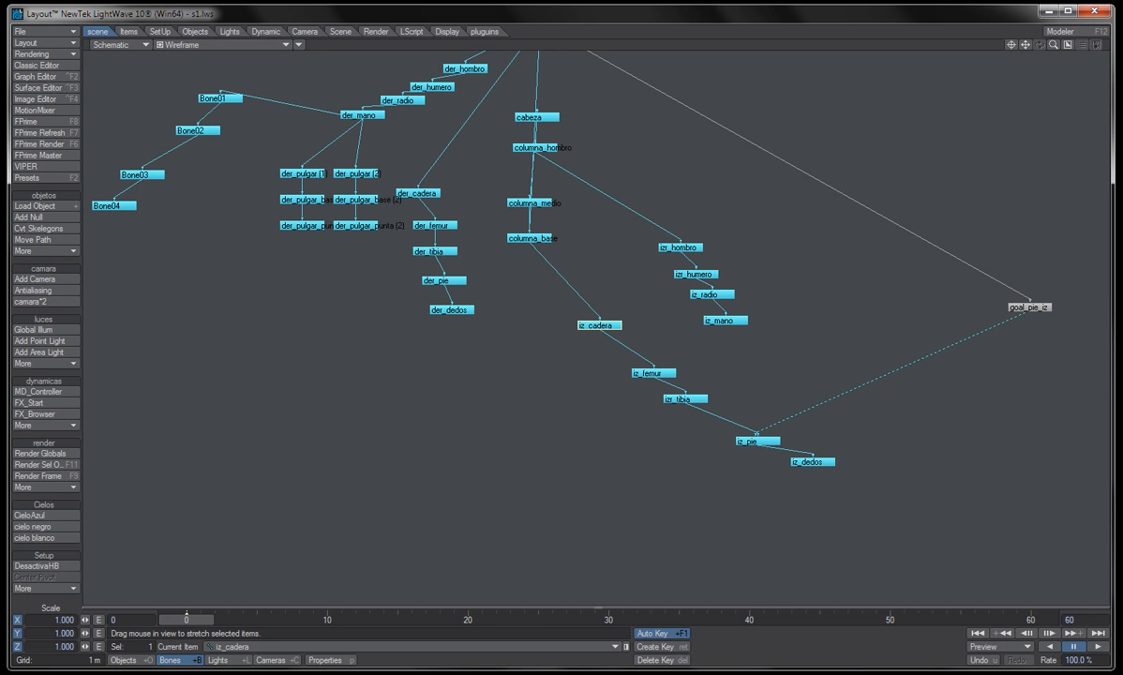
- Parent der_cadera to columna_base, spreading the right leg bones diagonally down to der_dedos and shifting the spine and left leg slightly
{"action": "left_click_drag", "start_coordinate": [600, 325], "coordinate": [606, 340]}
{"action": "left_click_drag", "start_coordinate": [534, 236], "coordinate": [544, 239]}
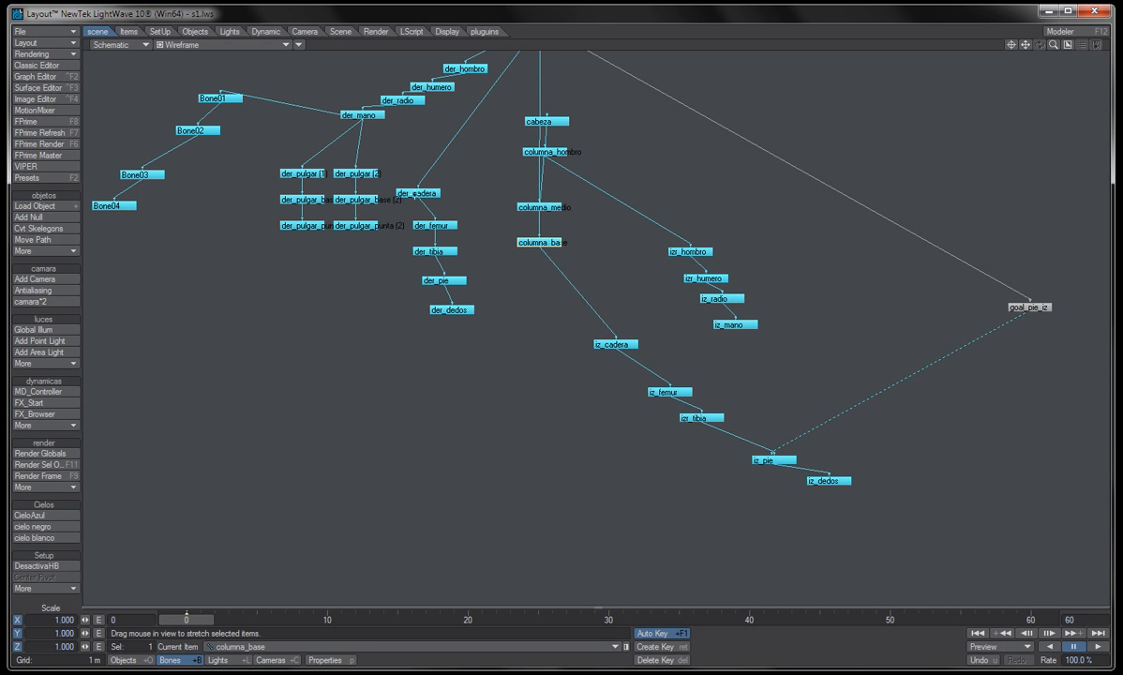
{"action": "left_click_drag", "start_coordinate": [416, 193], "coordinate": [246, 401]}
{"action": "left_click", "coordinate": [563, 240], "text": "ctrl"}
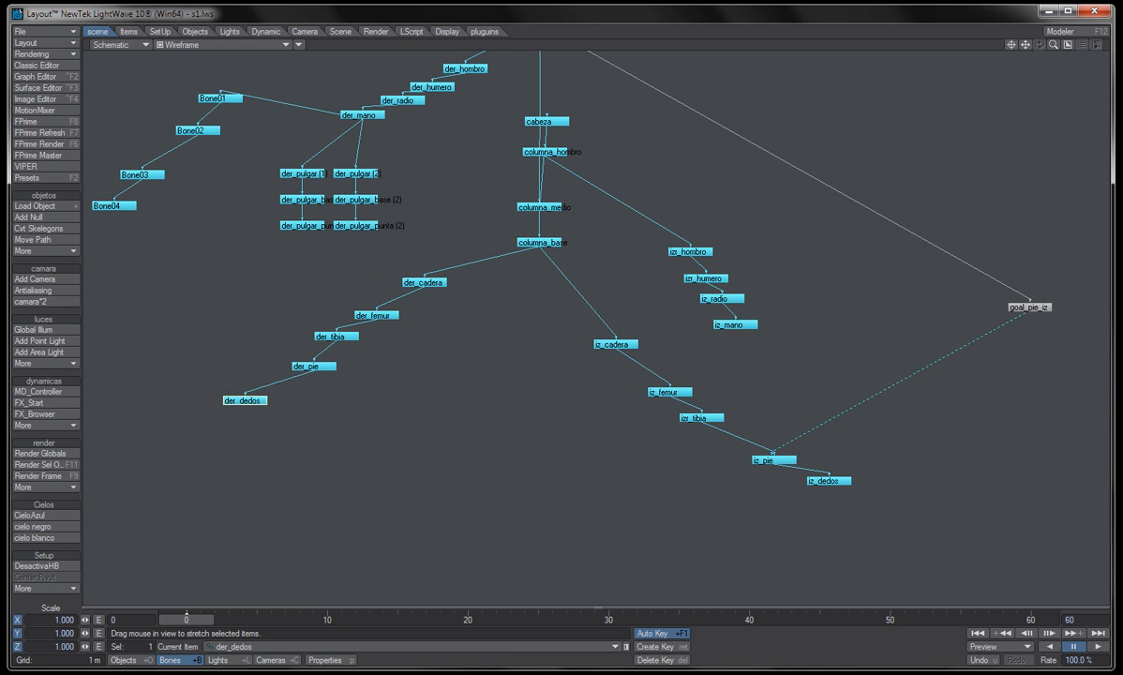
- Move goal_pie_iz closer to iz_pie and spread the left arm chain farther out from the spine, raising izr_hombro
{"action": "left_click_drag", "start_coordinate": [1037, 301], "coordinate": [895, 378]}
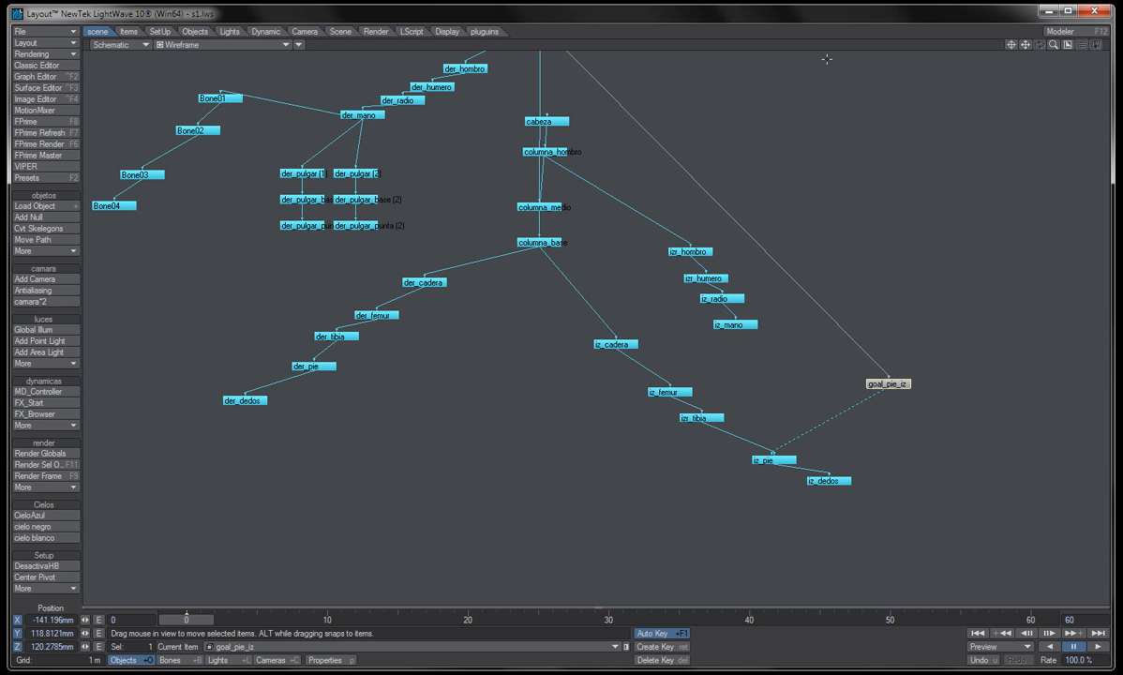
{"action": "left_click_drag", "start_coordinate": [689, 251], "coordinate": [859, 204]}
- Parent der_hombro to columna_hombro and shift the columna_hombro branch slightly to centre it over the spine
{"action": "left_click_drag", "start_coordinate": [1053, 45], "coordinate": [904, 88]}
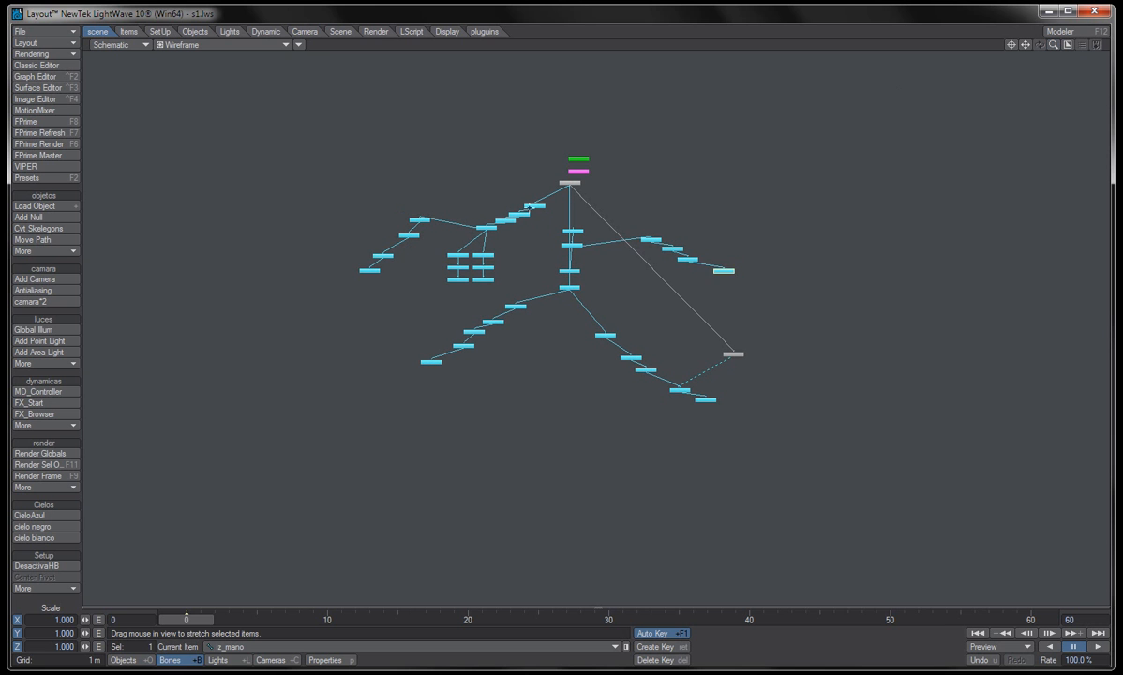
{"action": "mouse_move", "coordinate": [530, 208]}
{"action": "left_mouse_down"}
{"action": "mouse_move", "coordinate": [539, 201]}
{"action": "mouse_move", "coordinate": [521, 221]}
{"action": "left_mouse_up"}
{"action": "left_click", "coordinate": [572, 245], "text": "ctrl"}
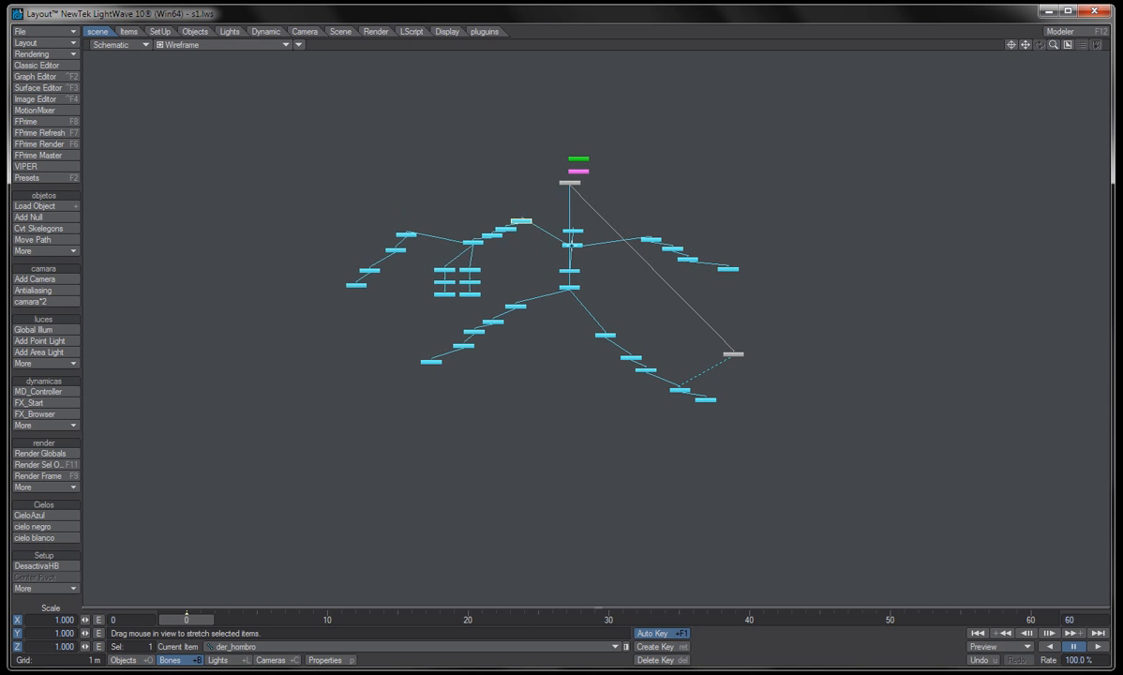
{"action": "left_click", "coordinate": [572, 244]}
{"action": "left_click_drag", "start_coordinate": [572, 244], "coordinate": [563, 252]}
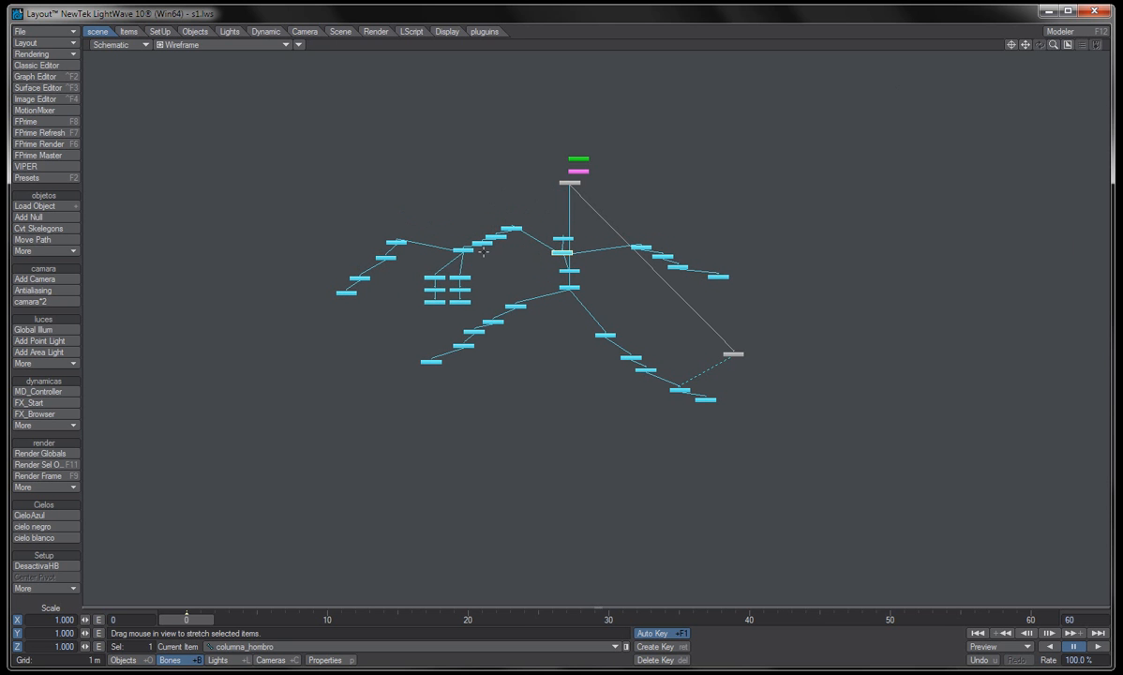
- Spread the der_pulgar (1) chain away from der_pulgar (2) and move the CMansretup02 hierarchy down in the schematic
{"action": "left_click_drag", "start_coordinate": [439, 278], "coordinate": [415, 284]}
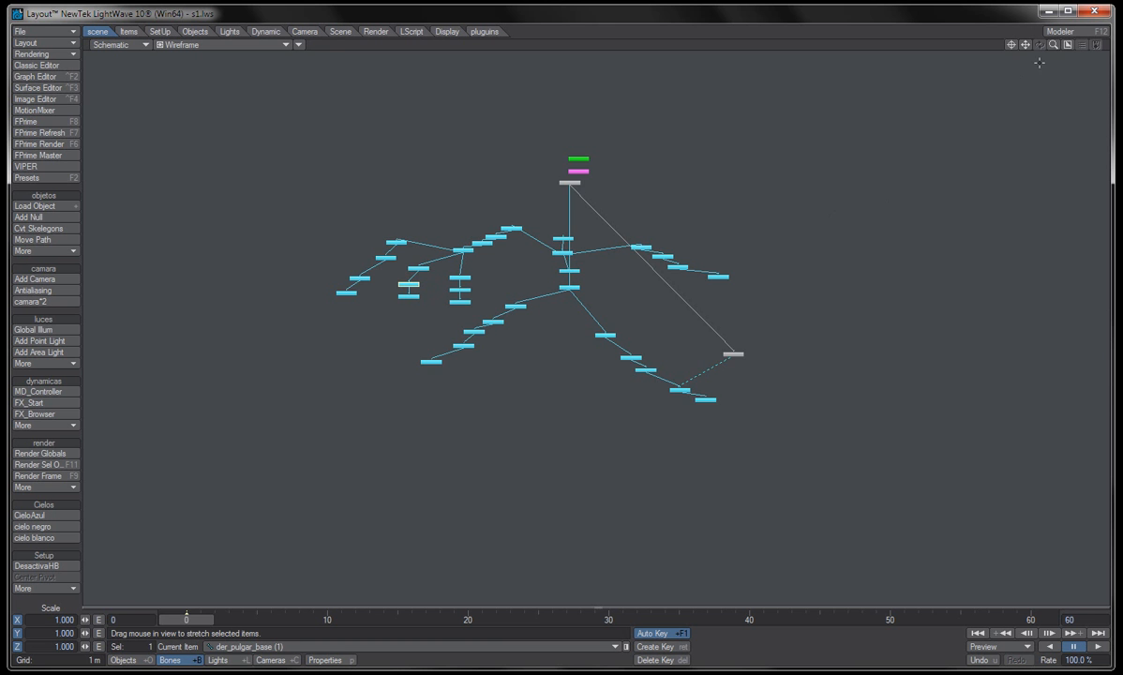
{"action": "left_click_drag", "start_coordinate": [1053, 45], "coordinate": [1078, 45]}
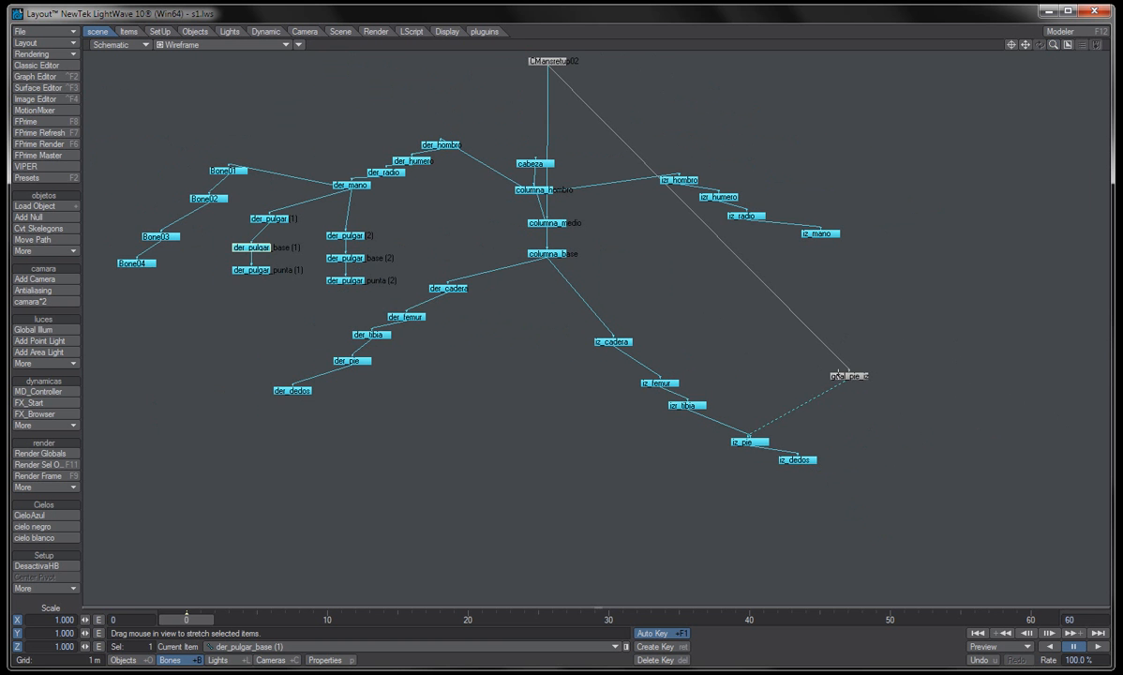
{"action": "left_click_drag", "start_coordinate": [838, 371], "coordinate": [840, 373]}
{"action": "left_click_drag", "start_coordinate": [539, 61], "coordinate": [572, 128]}
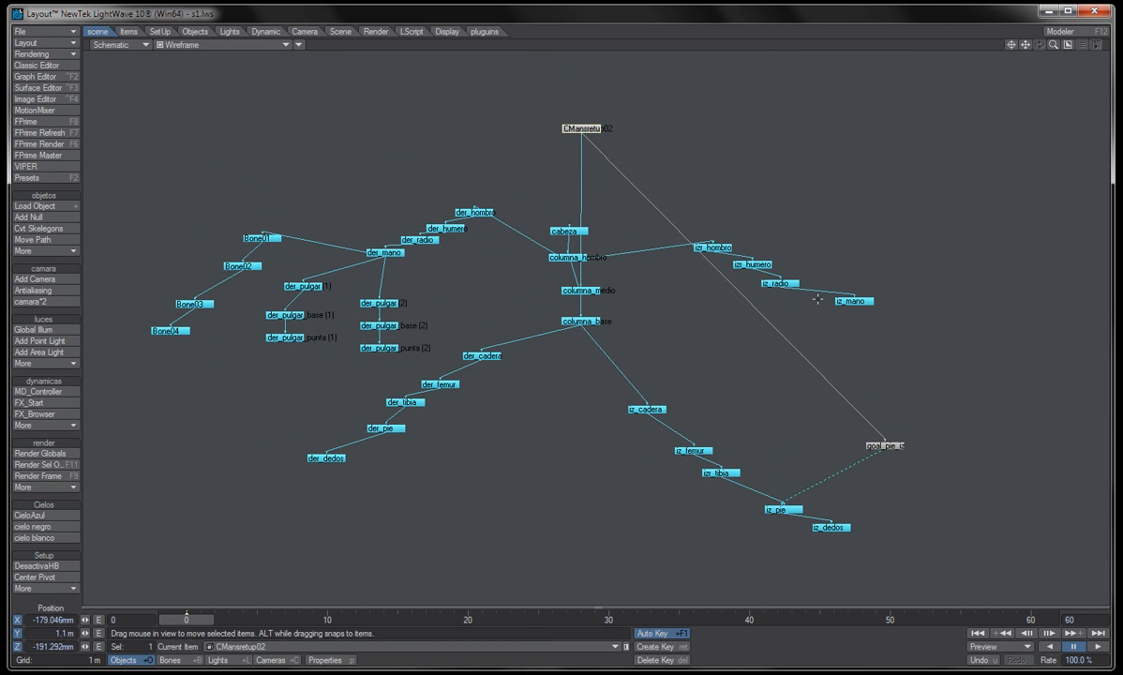
- Display the character as Textured Shaded Solid in Perspective and lift its left foot by moving goal_pie_iz up to about Y 315 mm
{"action": "left_click", "coordinate": [894, 447]}
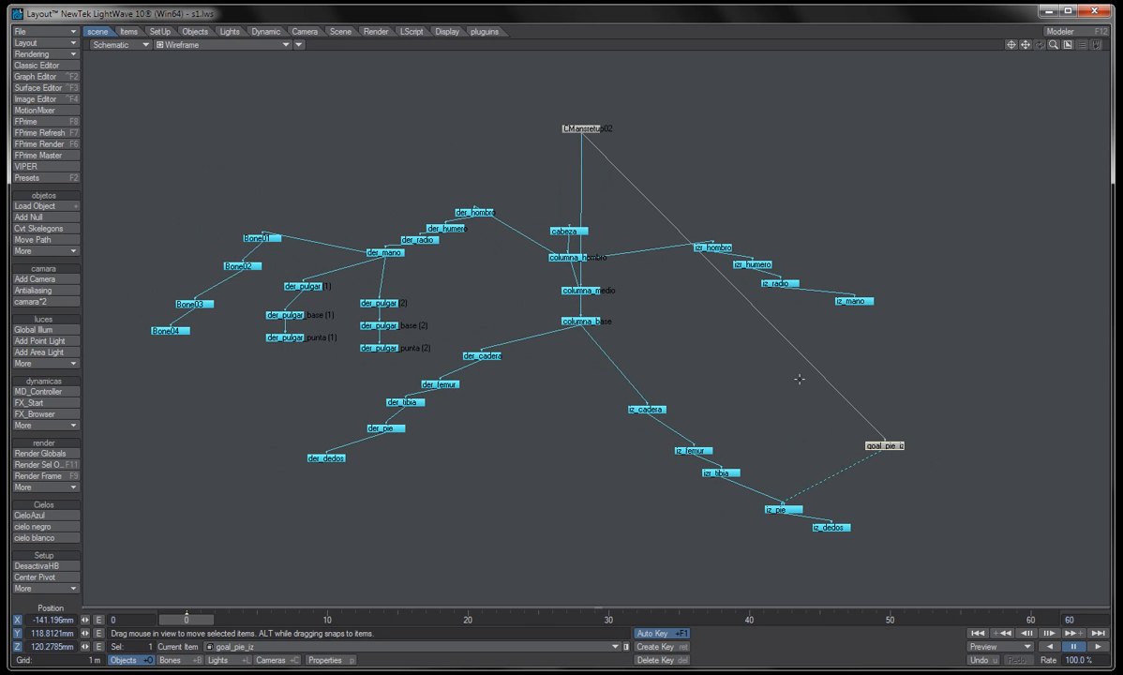
{"action": "key", "text": "4"}
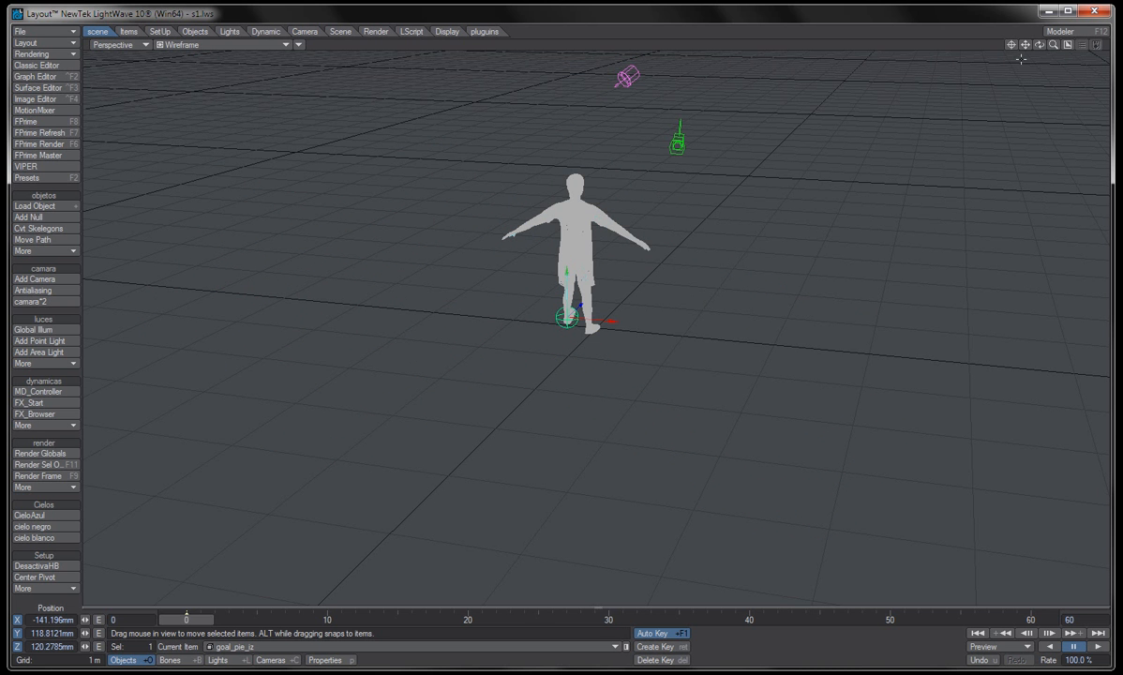
{"action": "left_click_drag", "start_coordinate": [1039, 45], "coordinate": [918, 9]}
{"action": "left_click", "coordinate": [225, 44]}
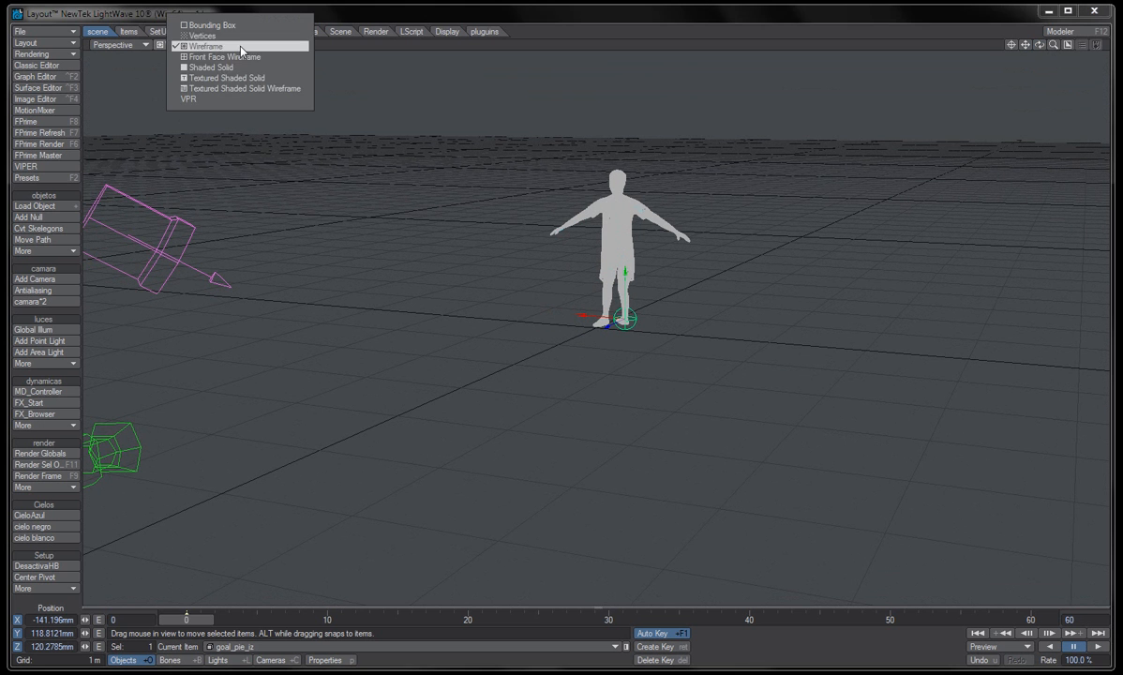
{"action": "left_click", "coordinate": [225, 90]}
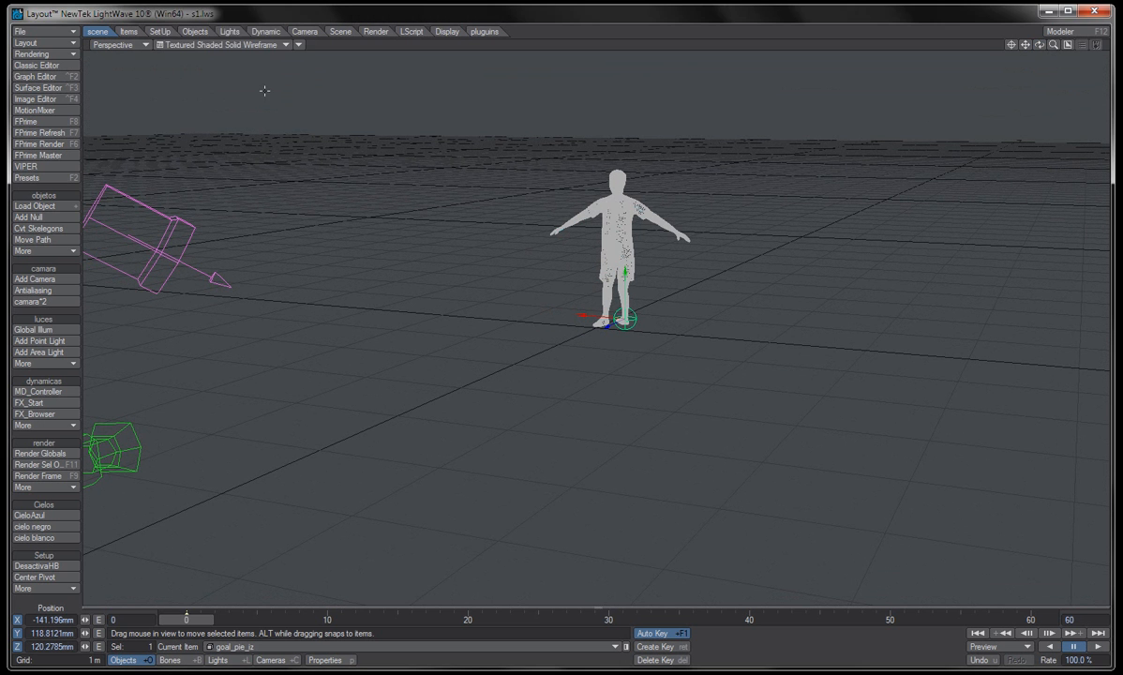
{"action": "left_click", "coordinate": [188, 45]}
{"action": "left_click", "coordinate": [210, 33]}
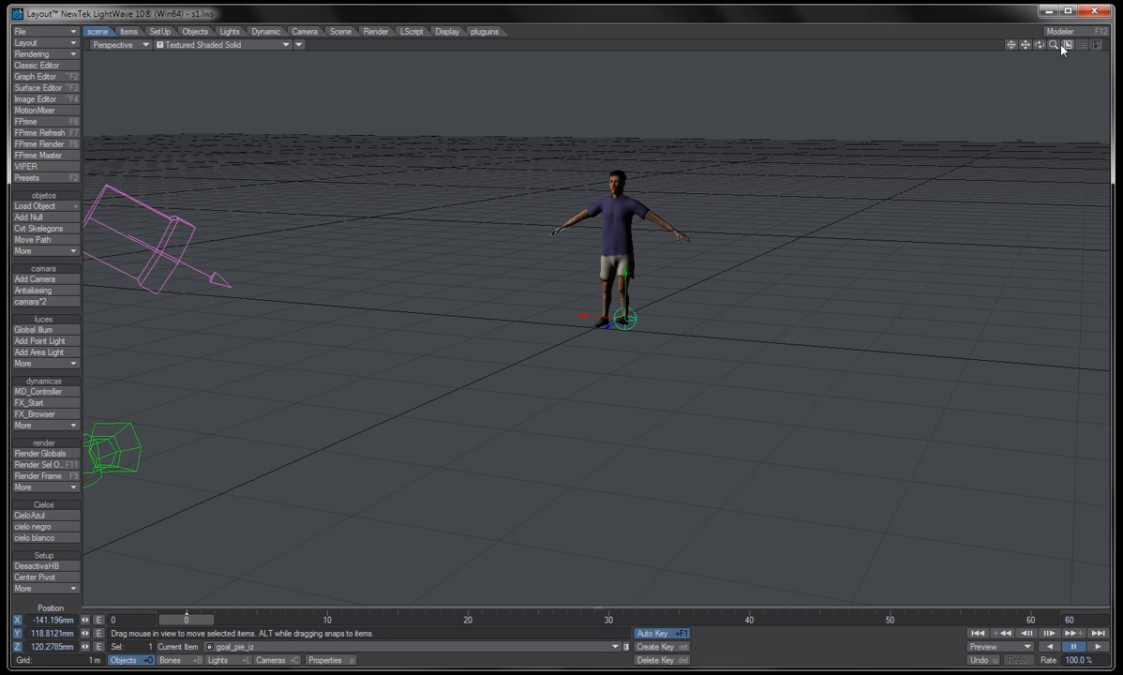
{"action": "left_click_drag", "start_coordinate": [1053, 45], "coordinate": [1111, 45]}
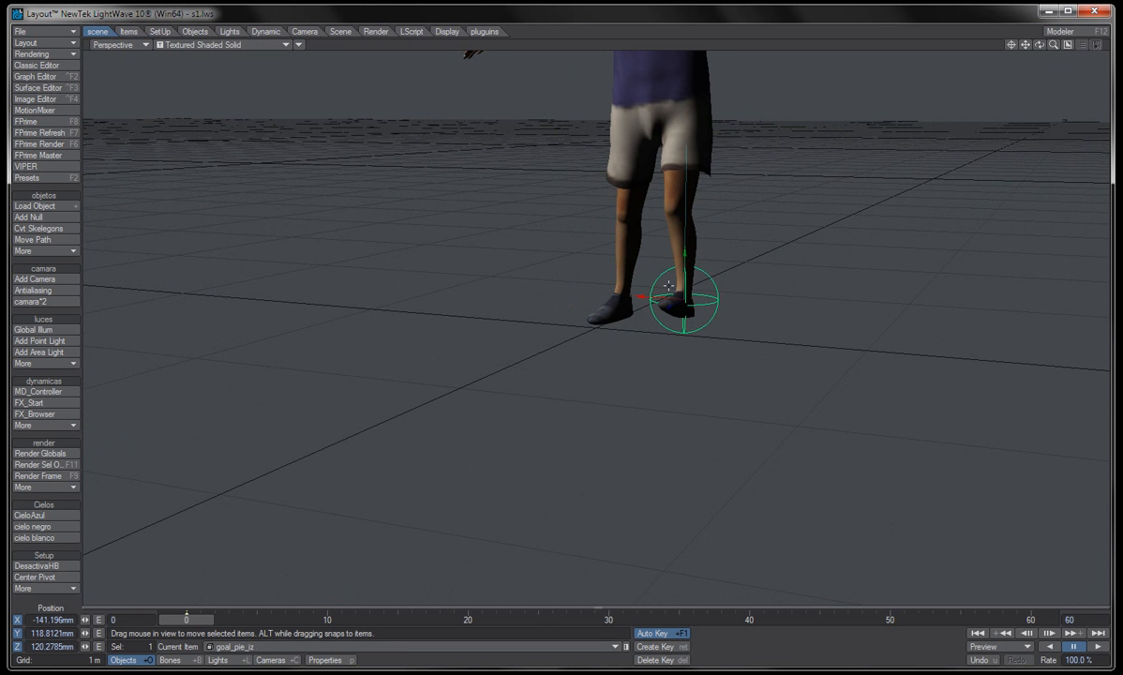
{"action": "left_click_drag", "start_coordinate": [669, 284], "coordinate": [708, 217]}
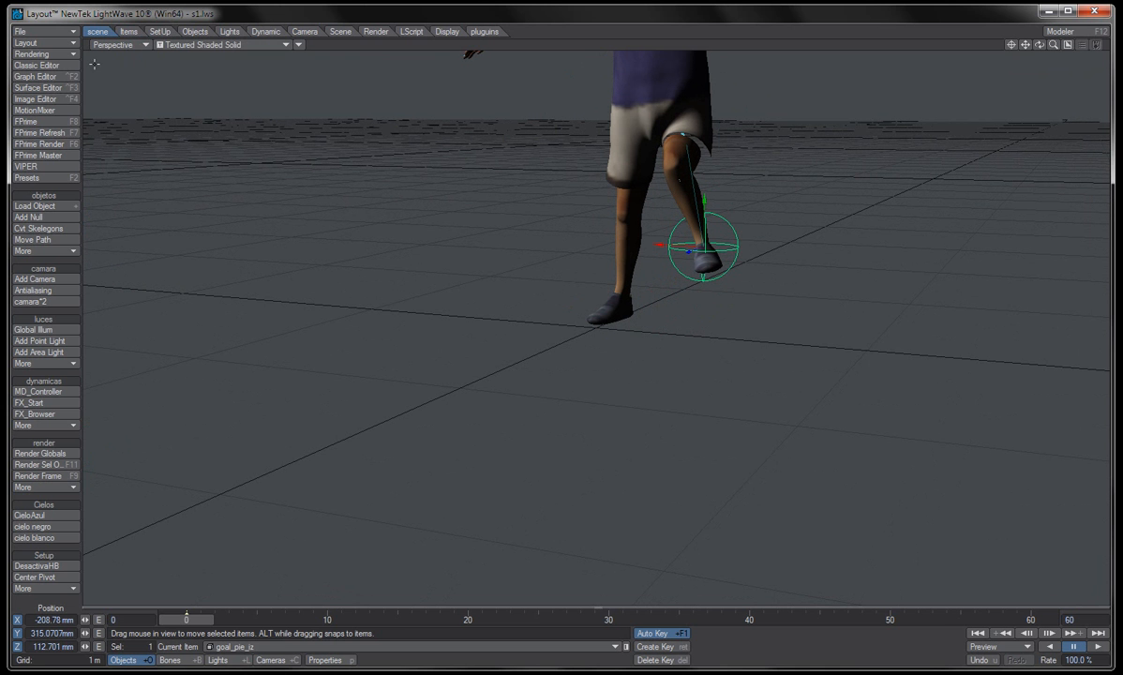
- Make the CMan0008 surface of CMansretup02 double sided and save the scene over s1.lws
{"action": "left_click", "coordinate": [38, 87]}
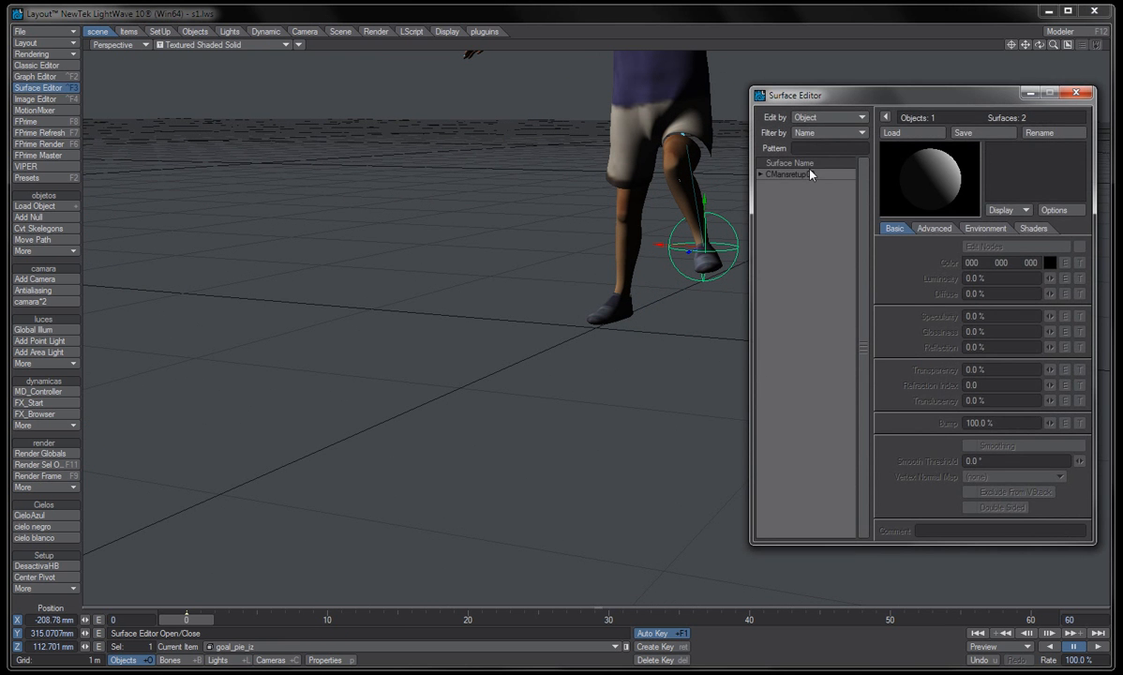
{"action": "left_click", "coordinate": [760, 174]}
{"action": "left_click", "coordinate": [798, 196]}
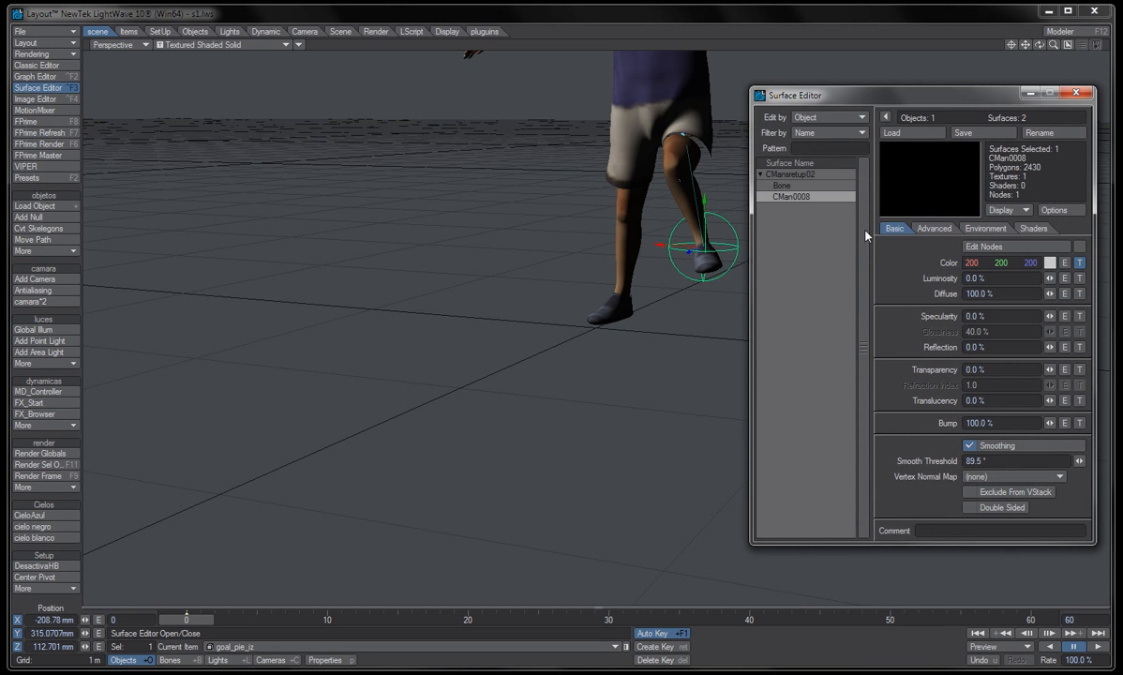
{"action": "left_click", "coordinate": [990, 506]}
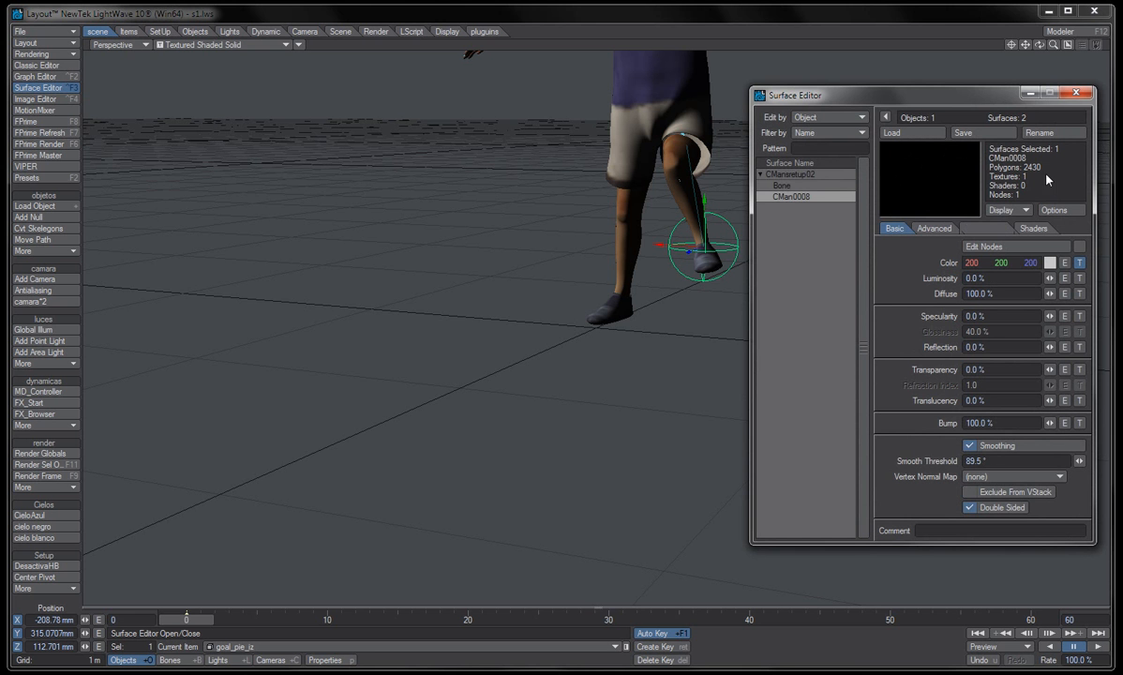
{"action": "left_click", "coordinate": [1081, 93]}
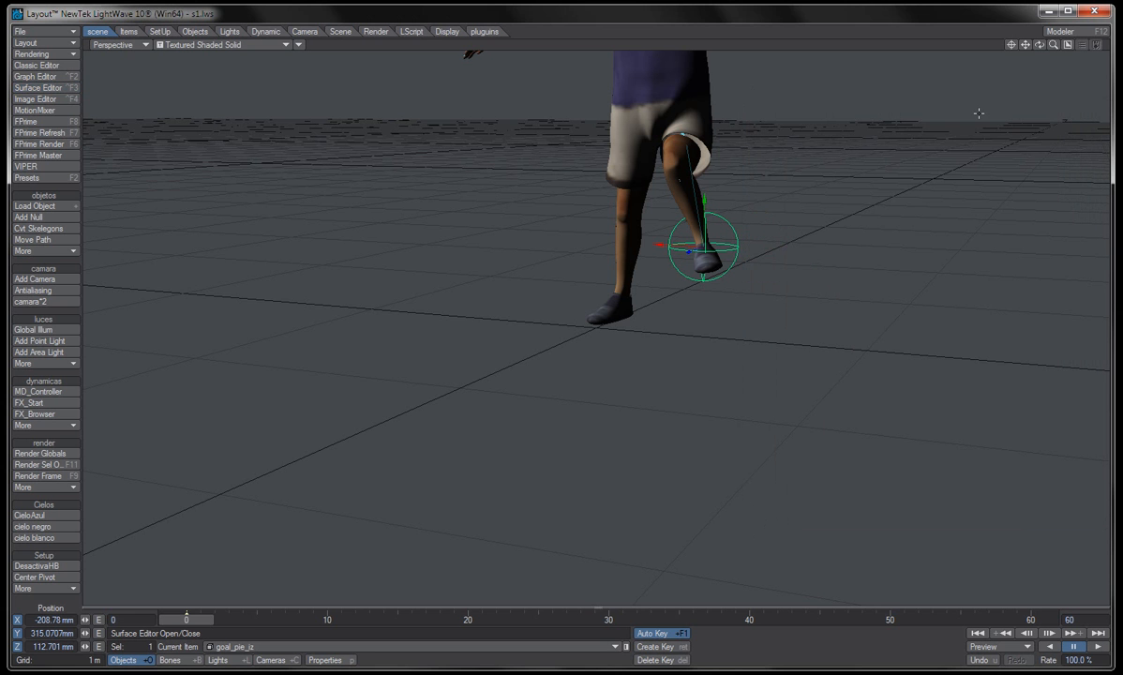
{"action": "key", "text": "s"}
{"action": "left_click", "coordinate": [958, 185]}
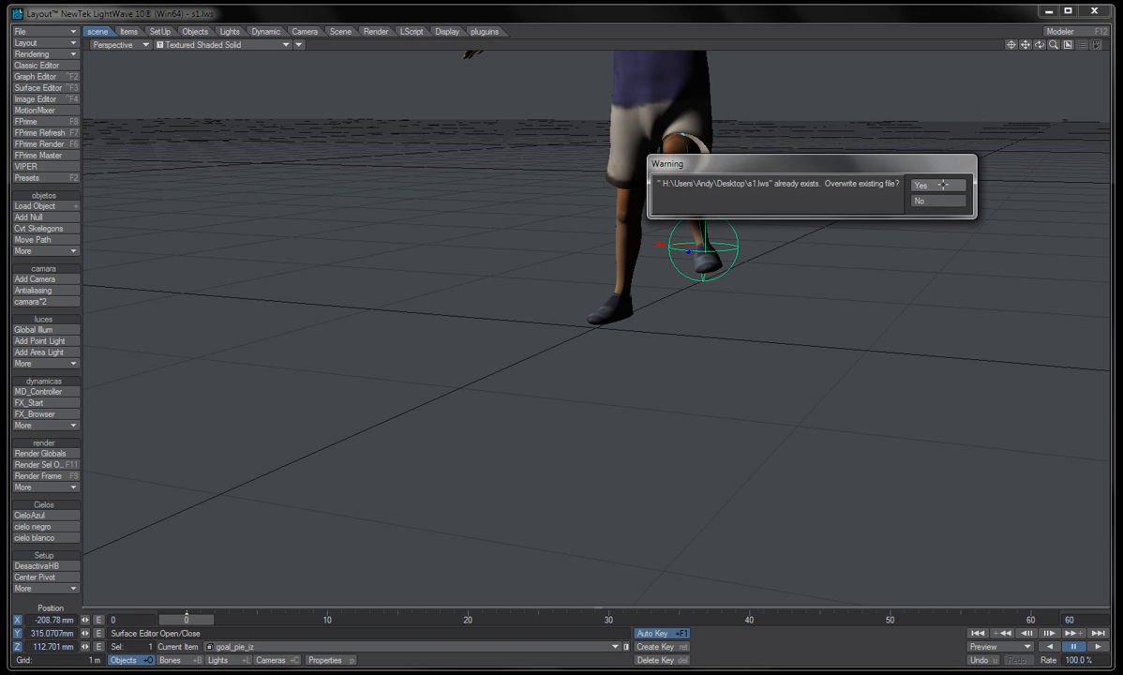
{"action": "left_click", "coordinate": [325, 660]}
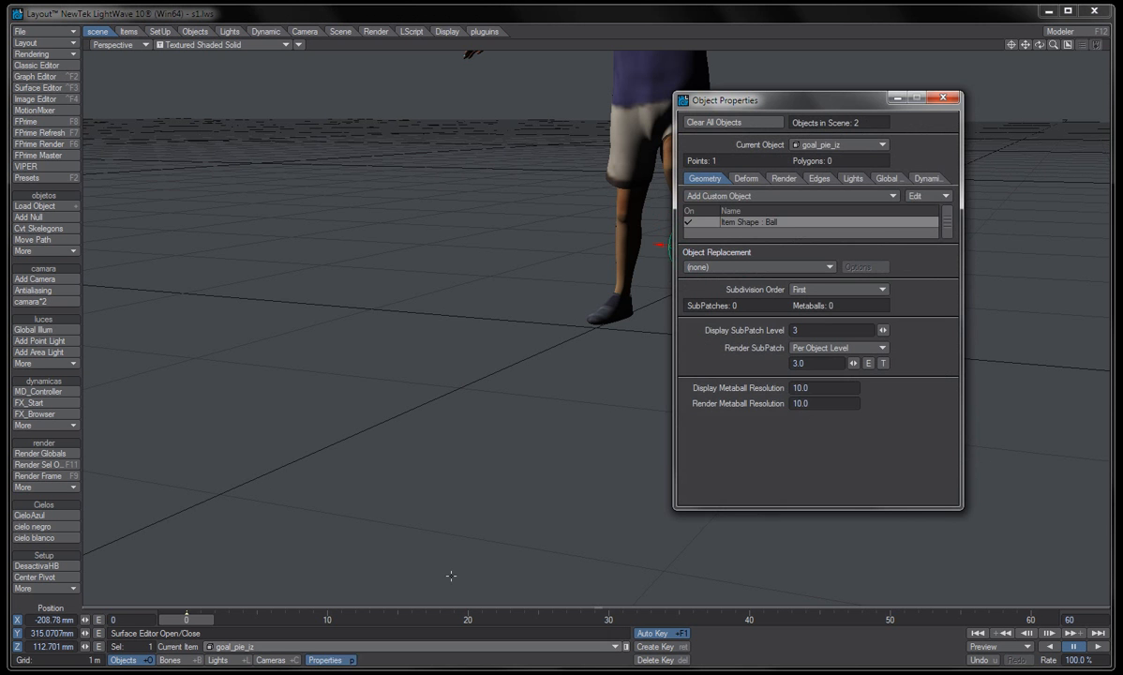
{"action": "key", "text": "m"}
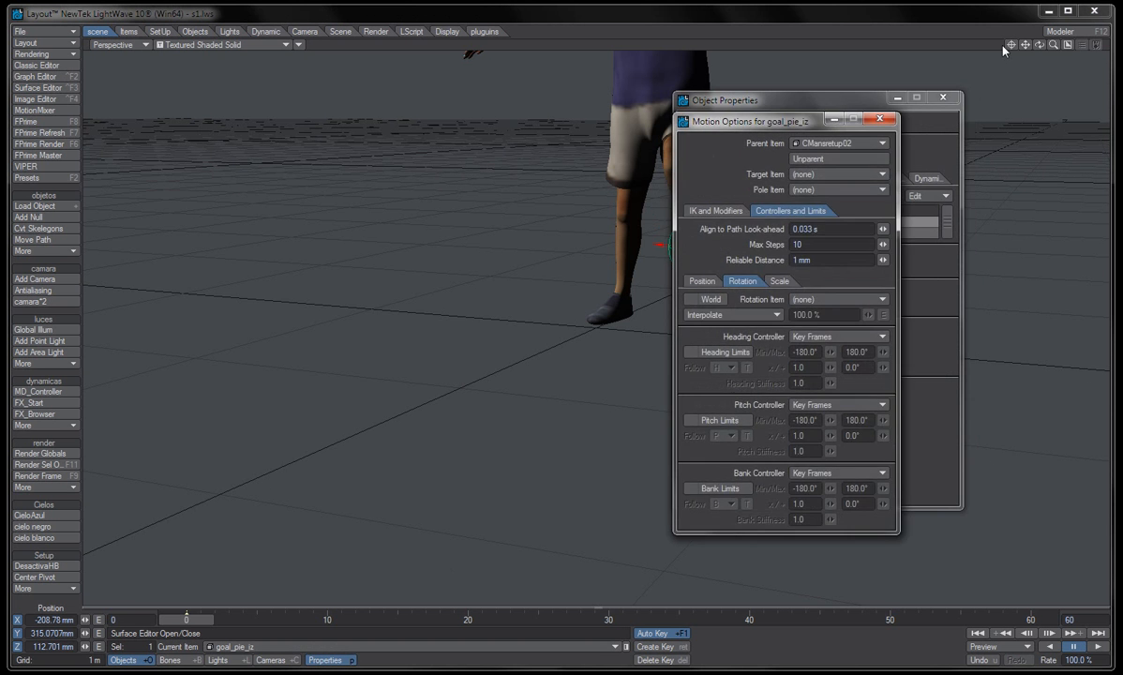
{"action": "left_click", "coordinate": [943, 97]}
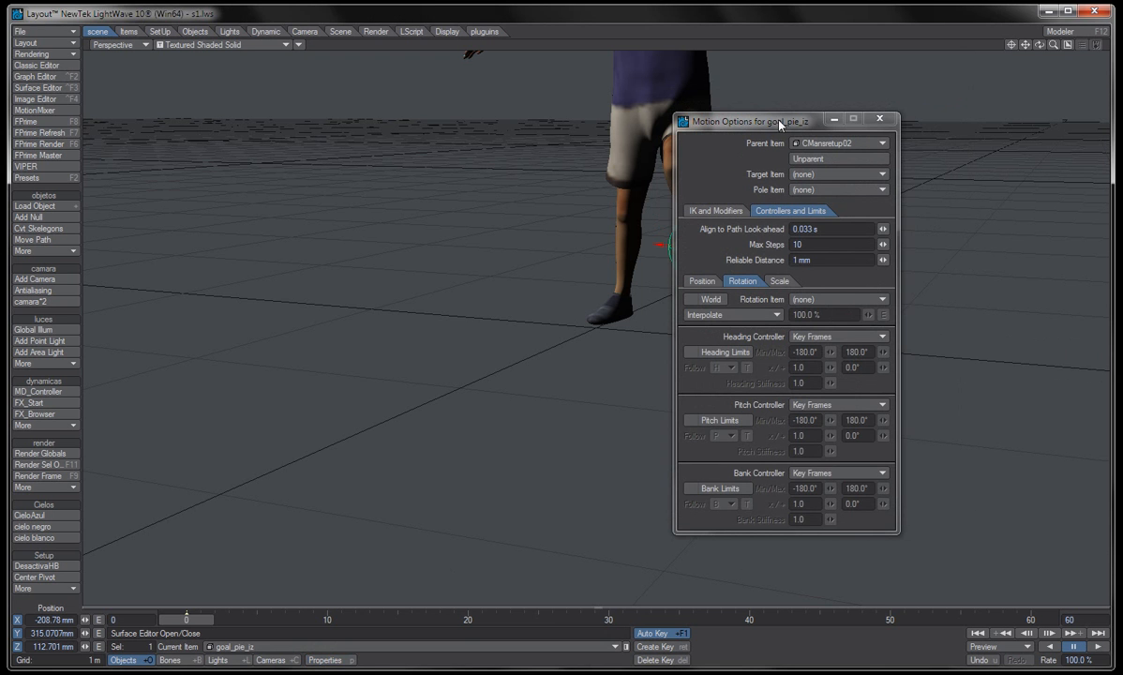
{"action": "left_click_drag", "start_coordinate": [786, 122], "coordinate": [872, 117]}
{"action": "left_click", "coordinate": [811, 206]}
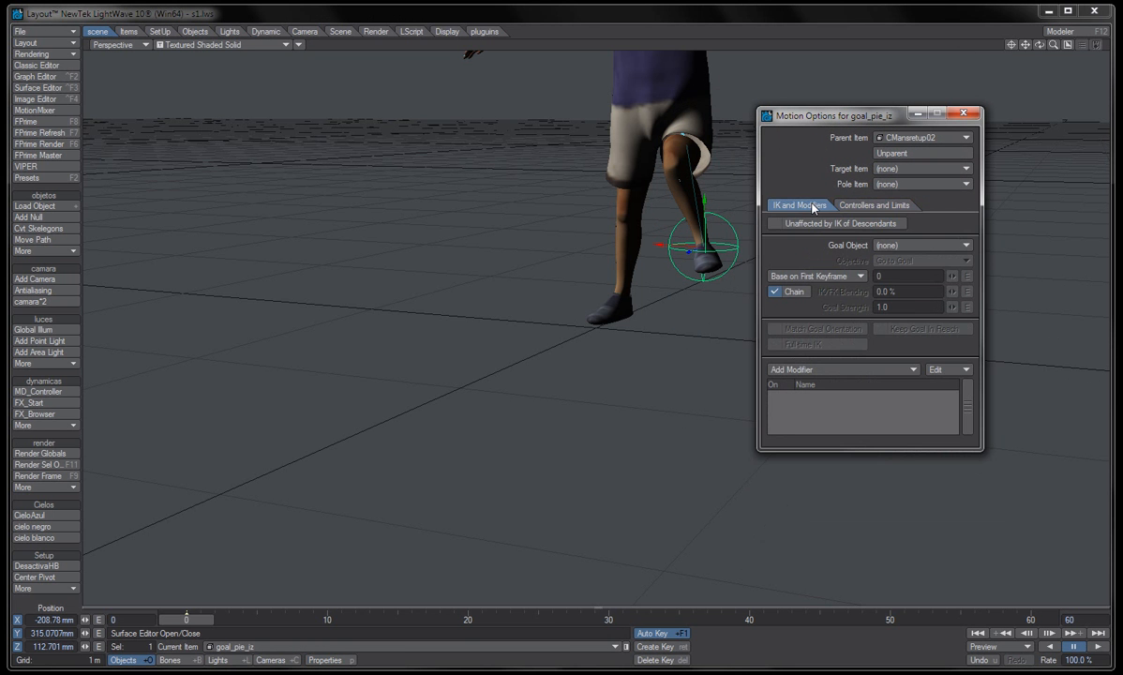
{"action": "left_click", "coordinate": [170, 660]}
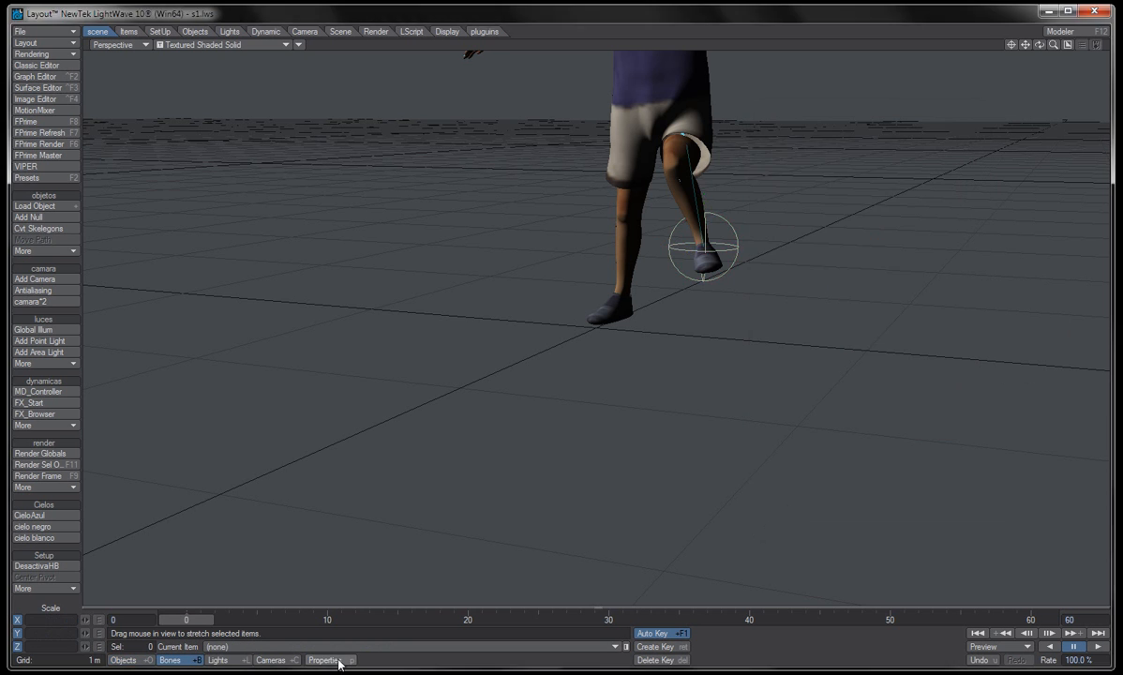
{"action": "left_click", "coordinate": [330, 660]}
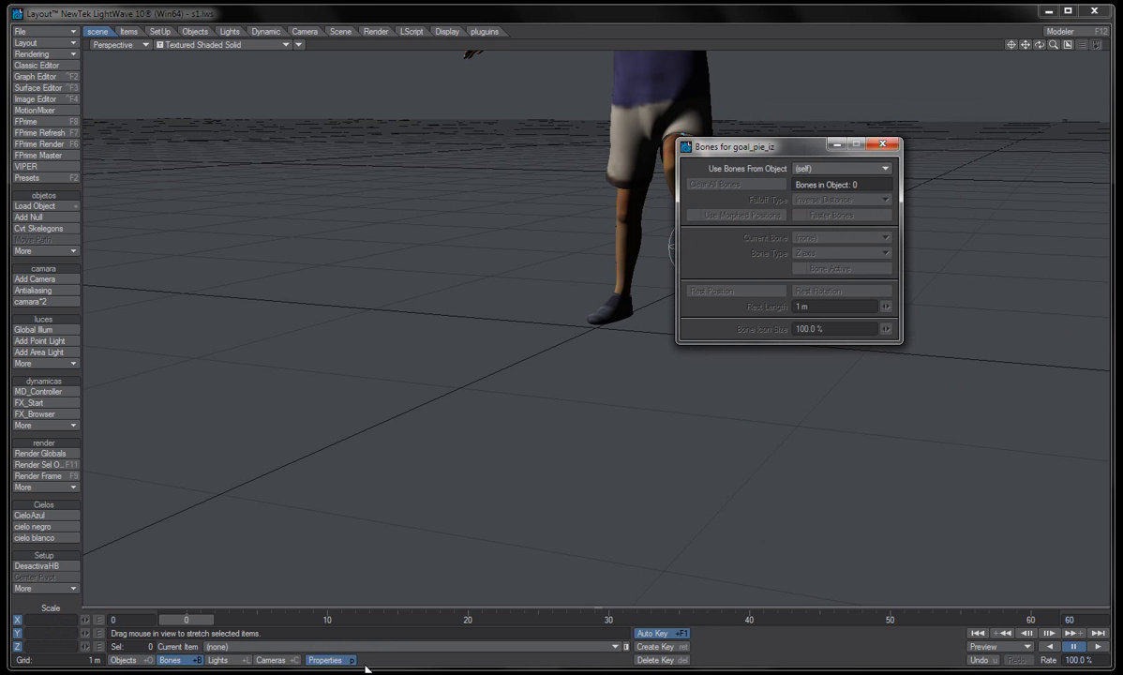
{"action": "left_click_drag", "start_coordinate": [784, 152], "coordinate": [841, 173]}
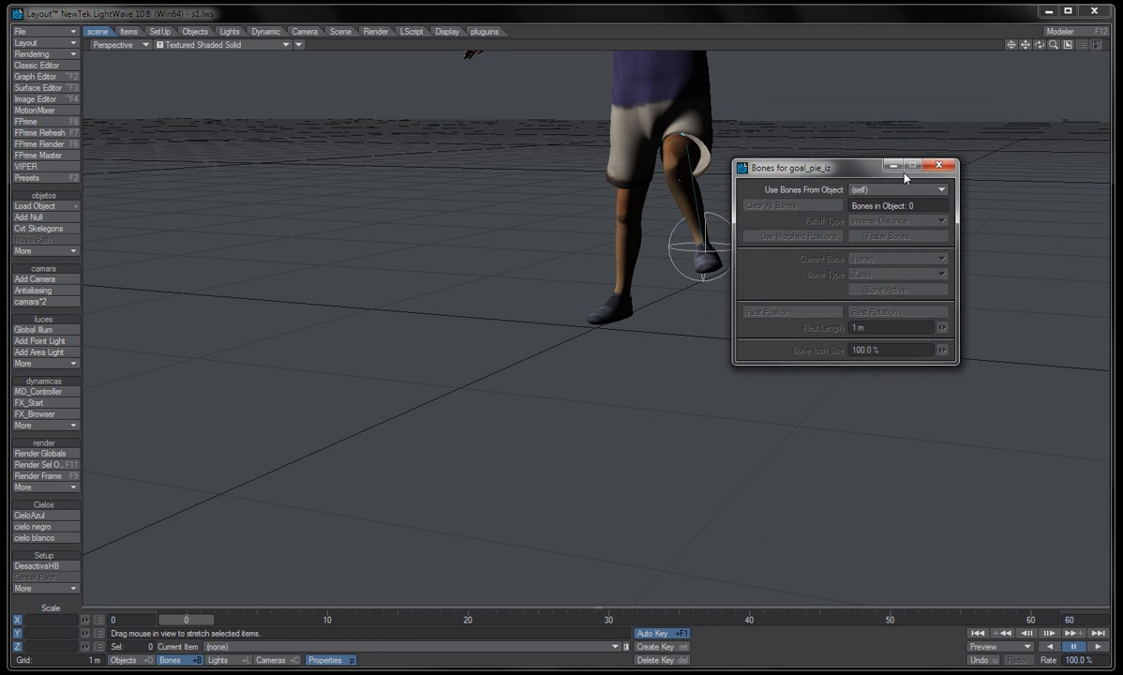
{"action": "left_click", "coordinate": [930, 167]}
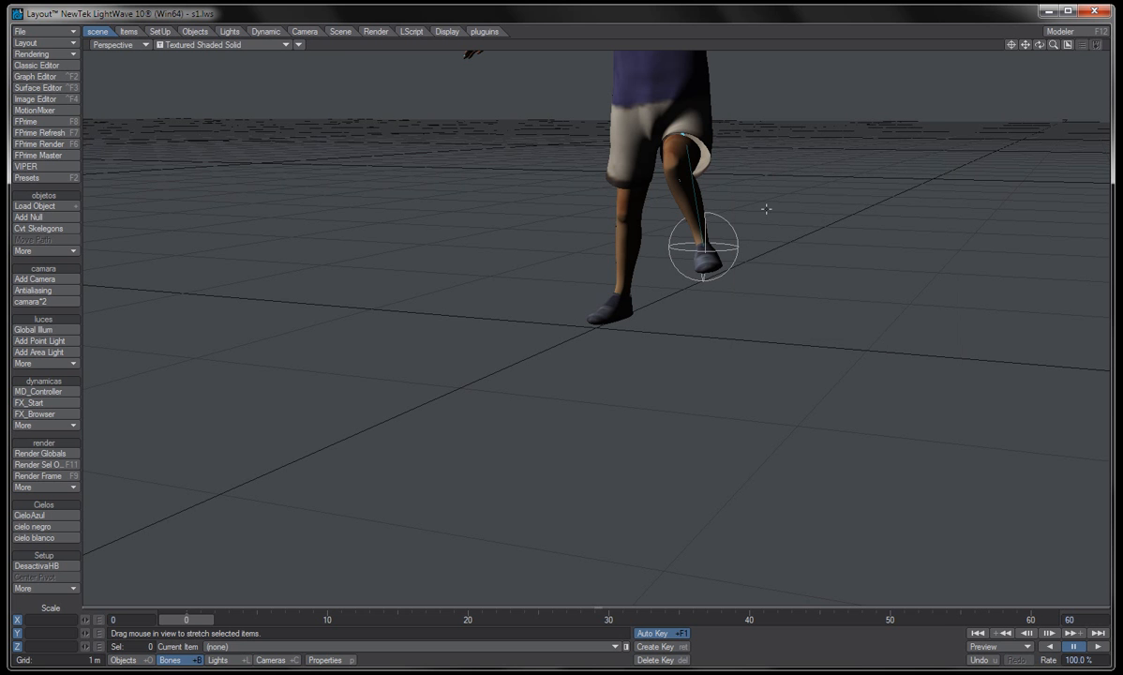
- Enable Joint Compensation and Joint Comp for Parent at 100% in the properties of the izr_tibia bone
{"action": "left_click", "coordinate": [688, 195]}
{"action": "key", "text": "t"}
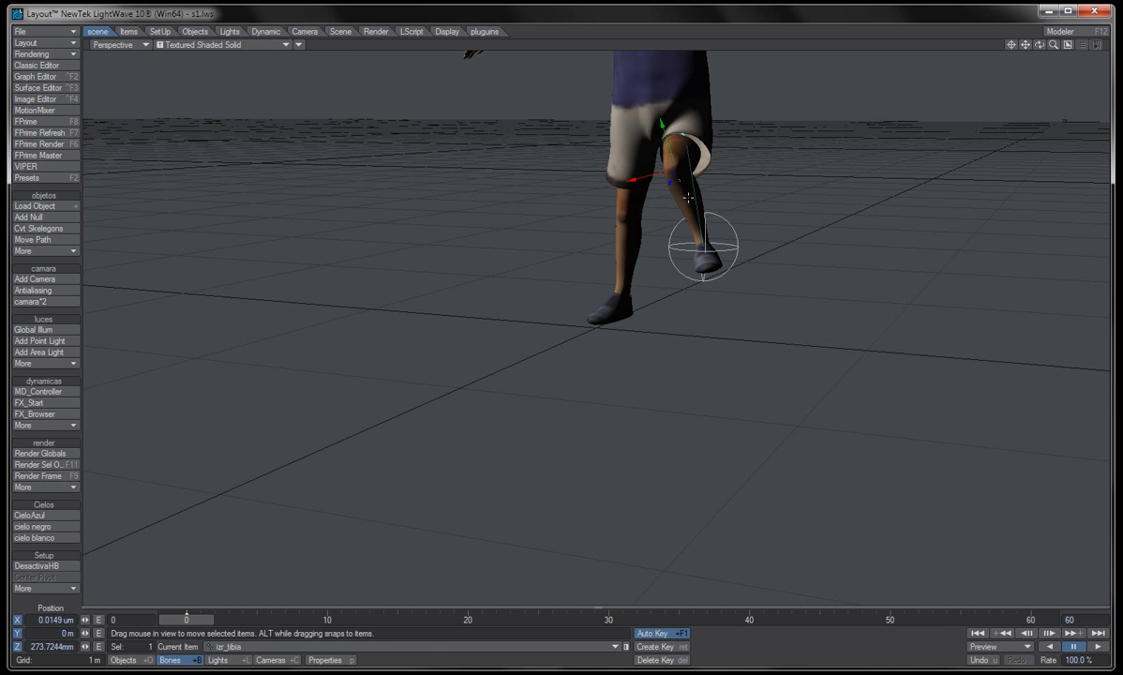
{"action": "key", "text": "p"}
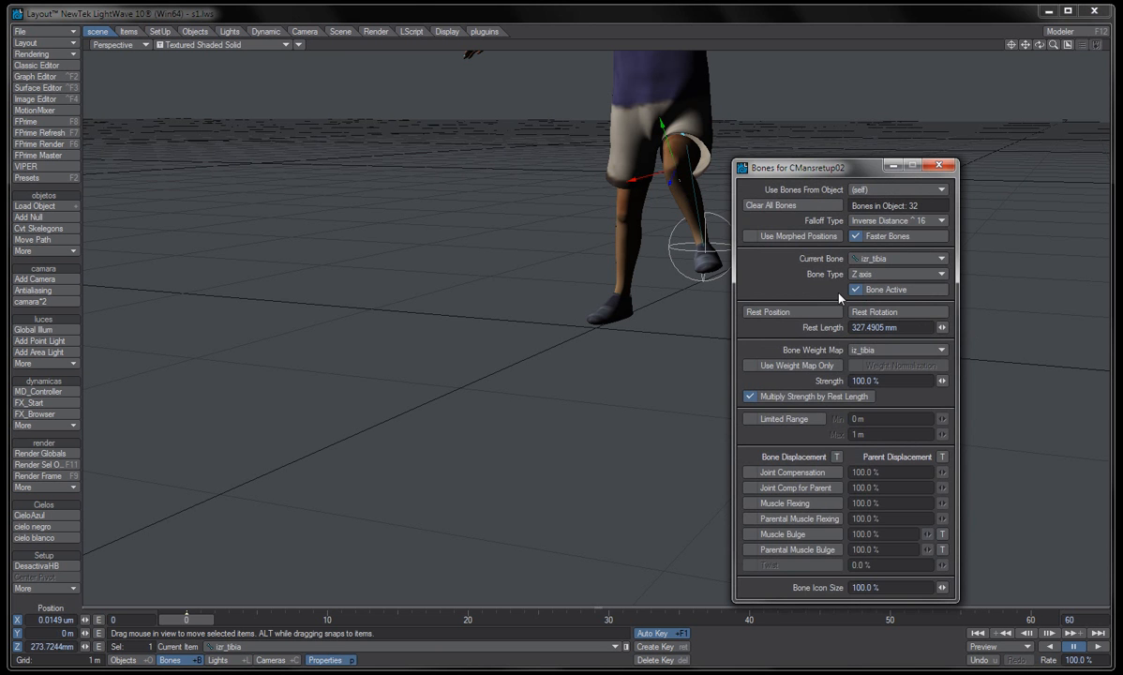
{"action": "left_click_drag", "start_coordinate": [858, 174], "coordinate": [889, 111]}
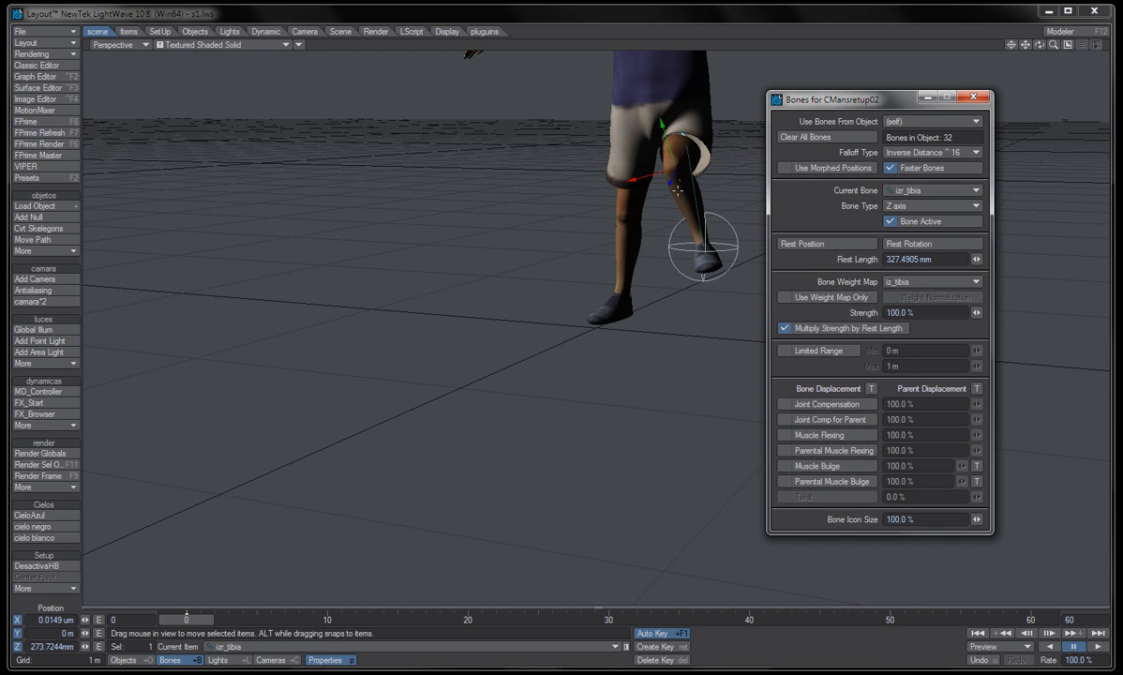
{"action": "left_click", "coordinate": [826, 406]}
{"action": "mouse_move", "coordinate": [1040, 45]}
{"action": "left_mouse_down"}
{"action": "mouse_move", "coordinate": [965, 45]}
{"action": "mouse_move", "coordinate": [1043, 48]}
{"action": "left_mouse_up"}
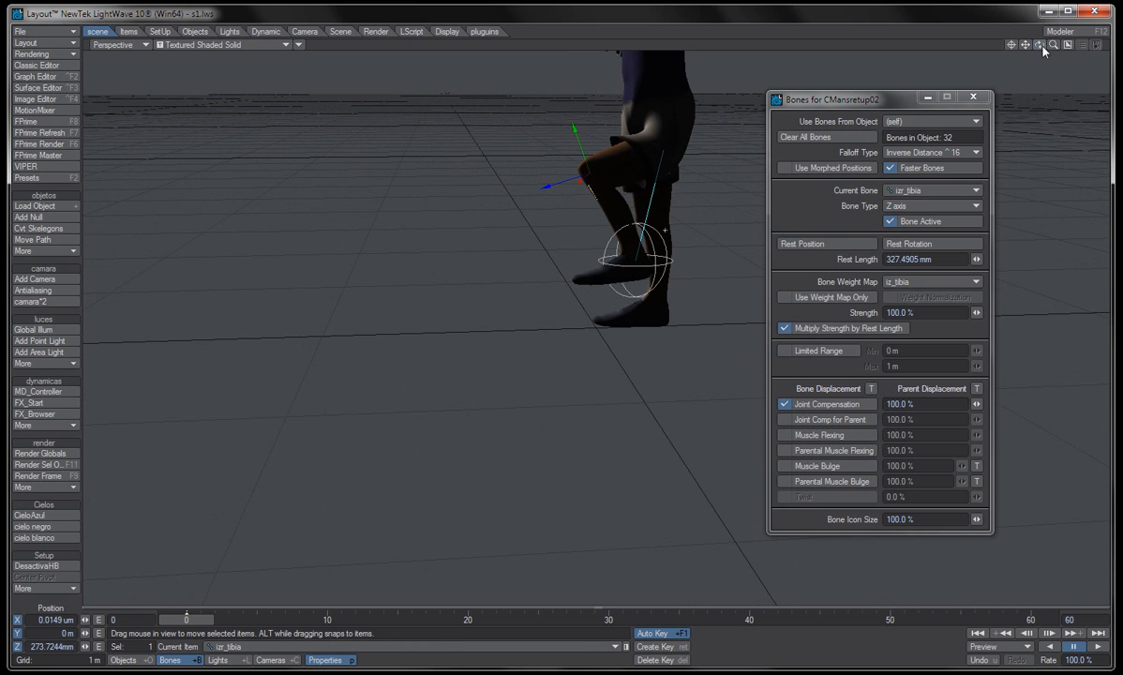
{"action": "left_click", "coordinate": [785, 419]}
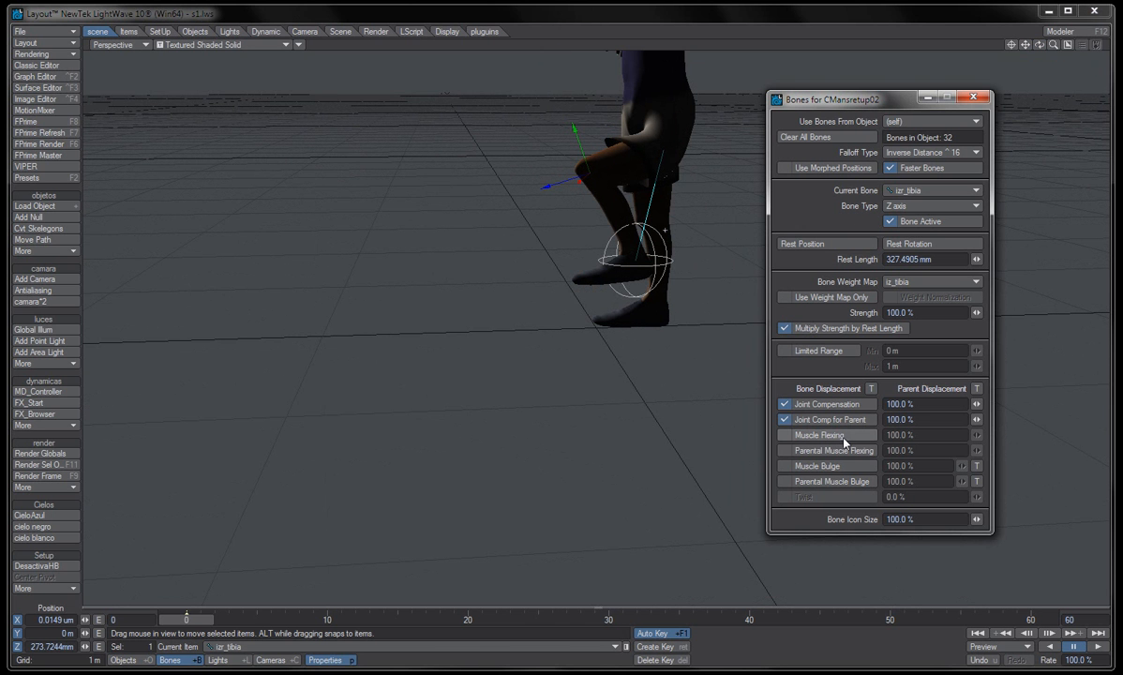
- Enable Muscle Flexing for izr_tibia and display the character as Textured Shaded Solid Wireframe
{"action": "left_click", "coordinate": [843, 441]}
{"action": "left_click", "coordinate": [840, 441]}
{"action": "left_click", "coordinate": [840, 442]}
{"action": "left_click", "coordinate": [233, 43]}
{"action": "left_click", "coordinate": [234, 53]}
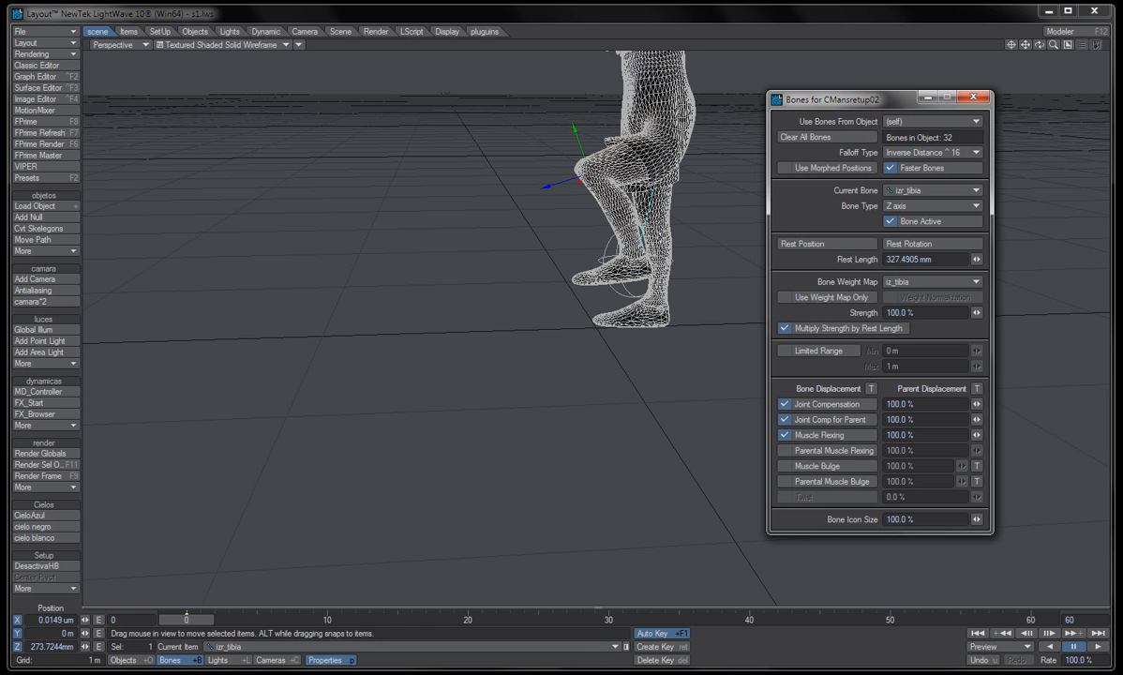
- Enable Parental Muscle Flexing at 100% for izr_tibia and try Muscle Bulge and Parental Muscle Bulge one at a time
{"action": "left_click", "coordinate": [792, 450]}
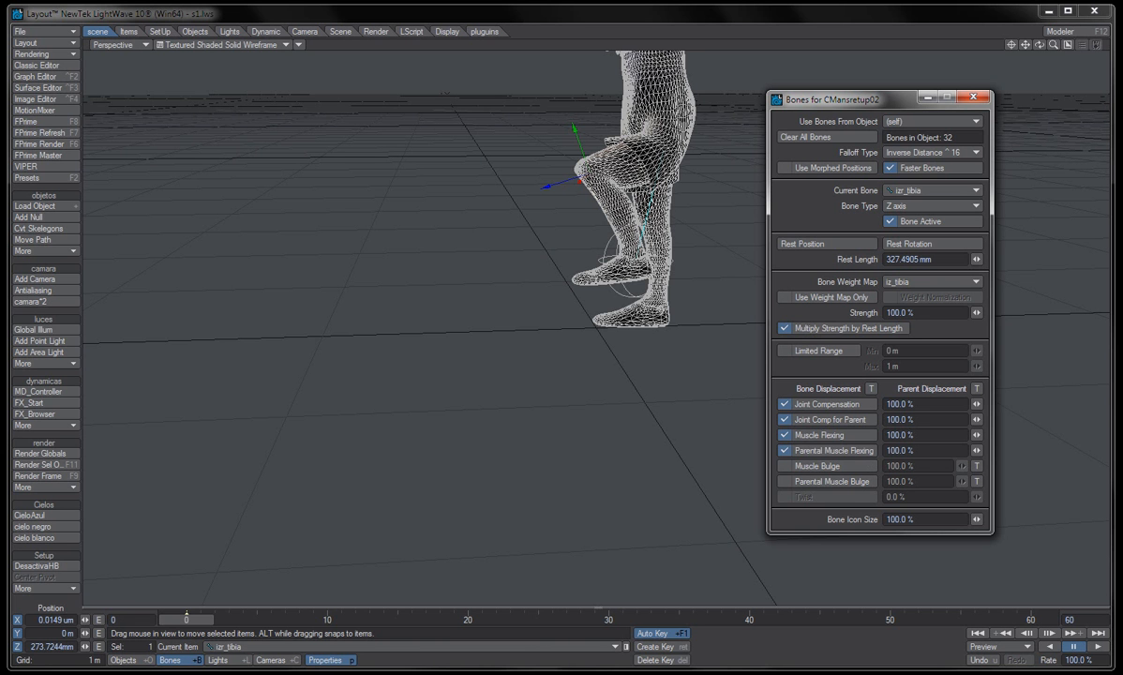
{"action": "left_click", "coordinate": [810, 466]}
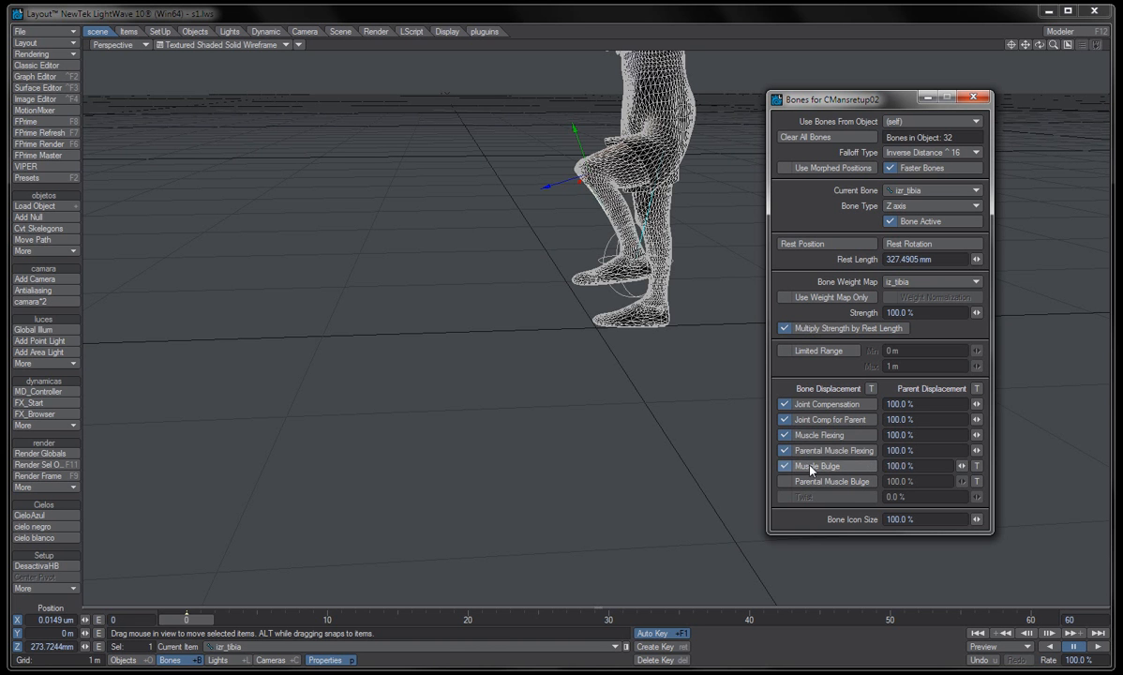
{"action": "left_click", "coordinate": [810, 466]}
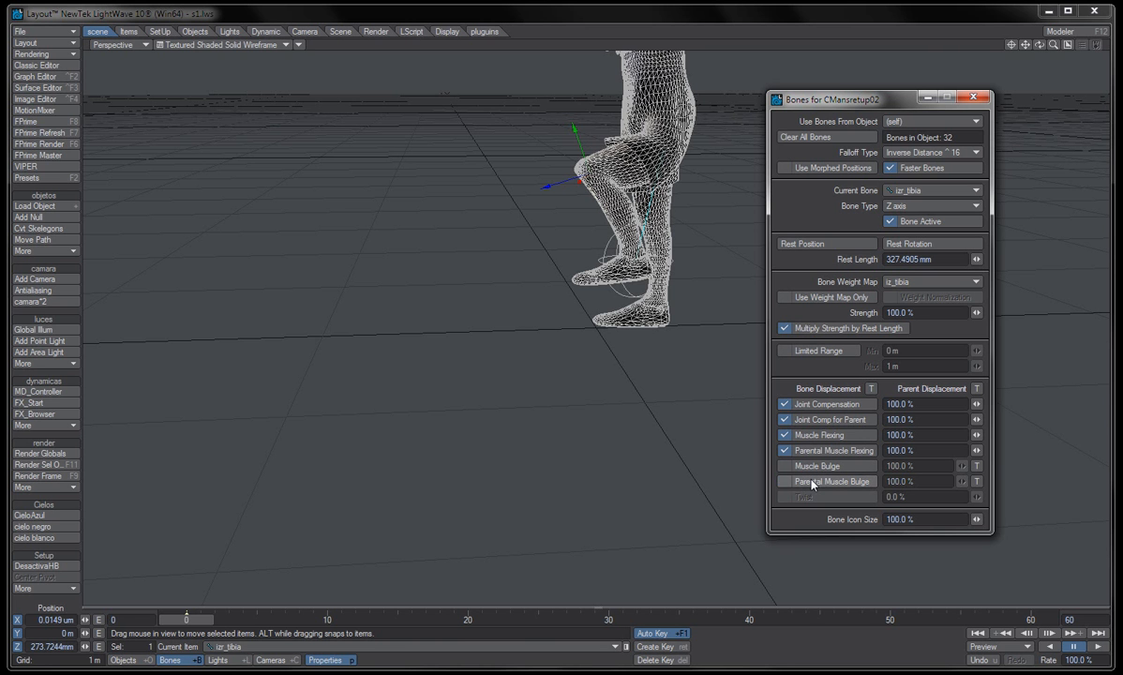
{"action": "left_click", "coordinate": [812, 484]}
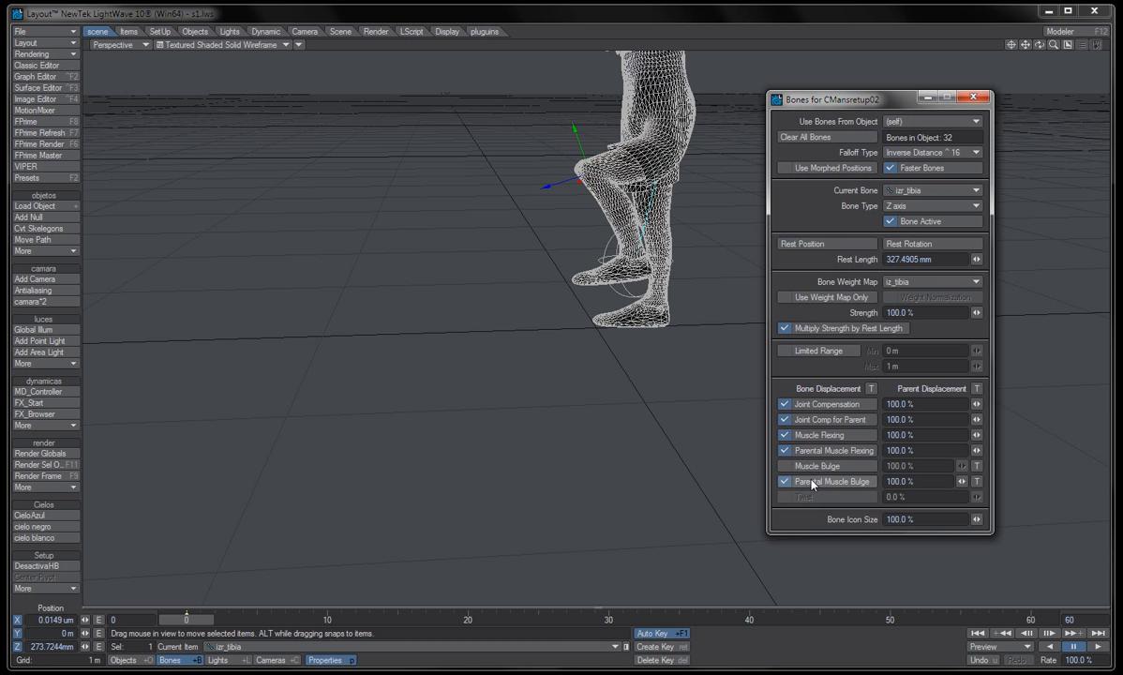
{"action": "left_click", "coordinate": [812, 483]}
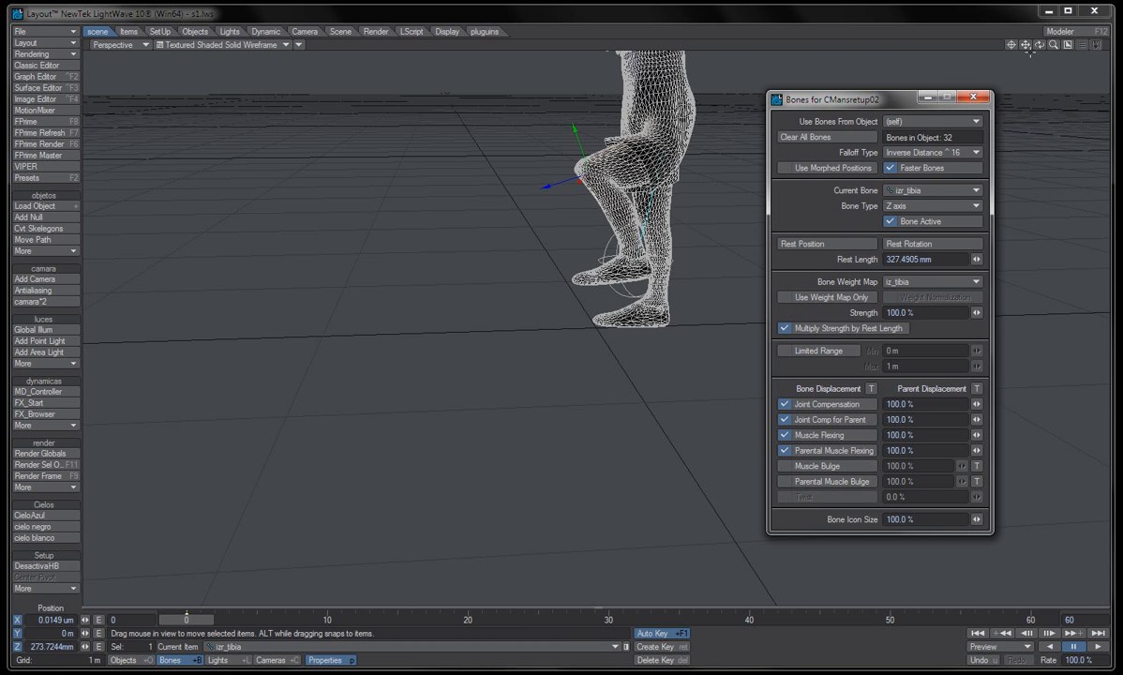
- Toggle Muscle Bulge and Parental Muscle Bulge of izr_tibia on and off again to compare the knee deformation from the front
{"action": "left_click_drag", "start_coordinate": [1039, 45], "coordinate": [928, 103]}
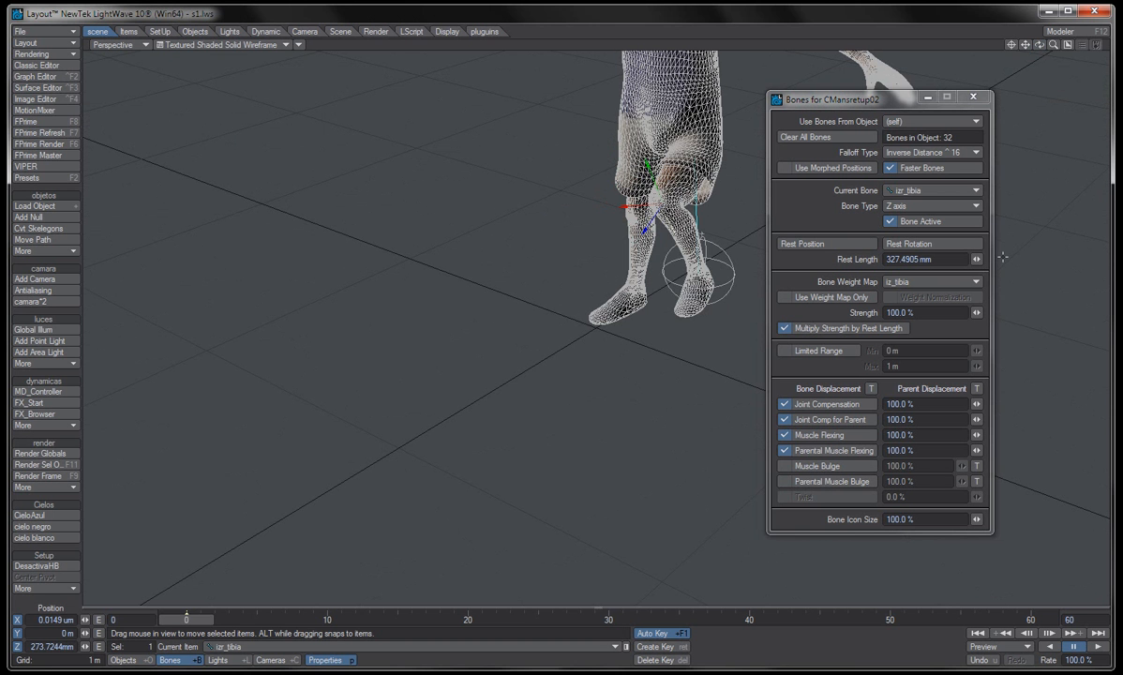
{"action": "left_click", "coordinate": [815, 466]}
{"action": "left_click", "coordinate": [815, 466]}
{"action": "left_click", "coordinate": [816, 483]}
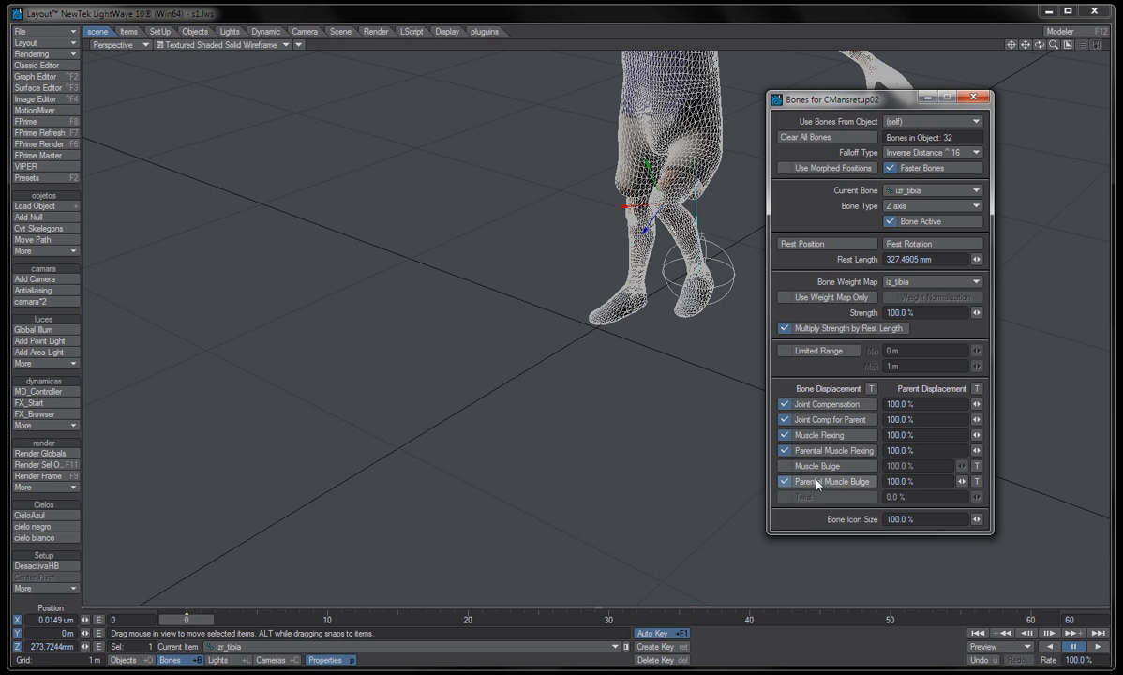
{"action": "left_click", "coordinate": [816, 484]}
{"action": "left_click", "coordinate": [817, 484]}
{"action": "left_click", "coordinate": [816, 484]}
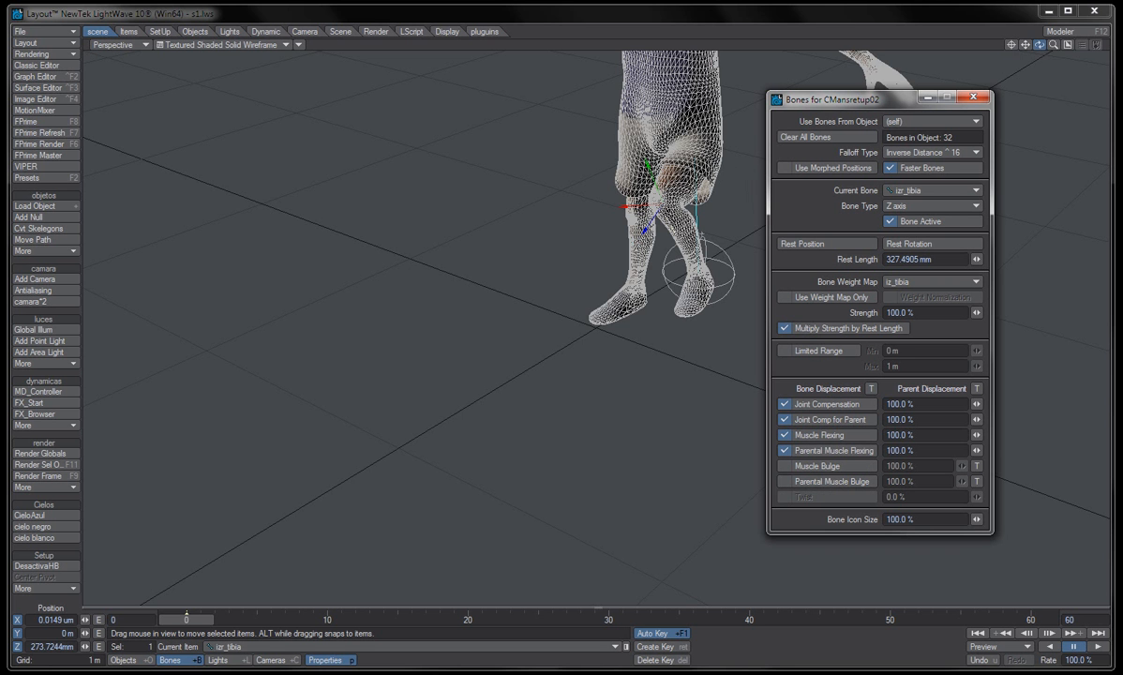
- Select the CMansretup02 object and display the character as Textured Shaded Solid, viewing the bent left knee from the side
{"action": "mouse_move", "coordinate": [1039, 44]}
{"action": "left_mouse_down"}
{"action": "mouse_move", "coordinate": [1078, 44]}
{"action": "mouse_move", "coordinate": [1088, 28]}
{"action": "mouse_move", "coordinate": [1039, 66]}
{"action": "mouse_move", "coordinate": [993, 56]}
{"action": "mouse_move", "coordinate": [1040, 46]}
{"action": "left_mouse_up"}
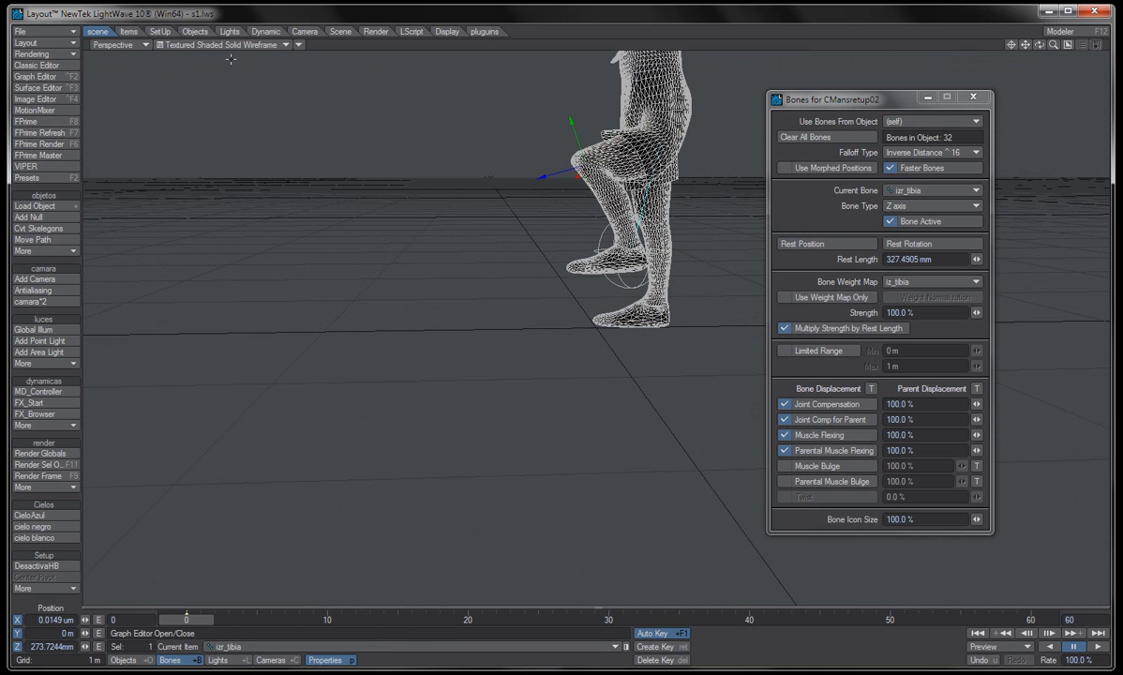
{"action": "key", "text": "shift+o"}
{"action": "left_click_drag", "start_coordinate": [211, 43], "coordinate": [233, 35]}
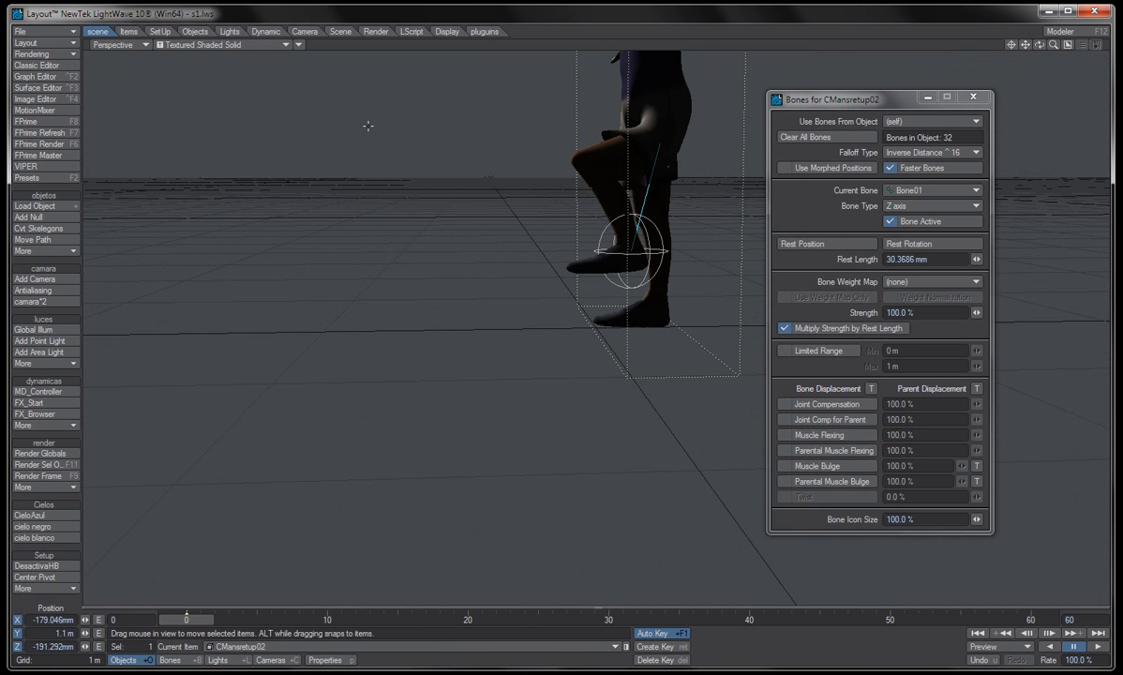
{"action": "mouse_move", "coordinate": [1038, 44]}
{"action": "left_mouse_down"}
{"action": "mouse_move", "coordinate": [1092, 55]}
{"action": "mouse_move", "coordinate": [1038, 44]}
{"action": "left_mouse_up"}
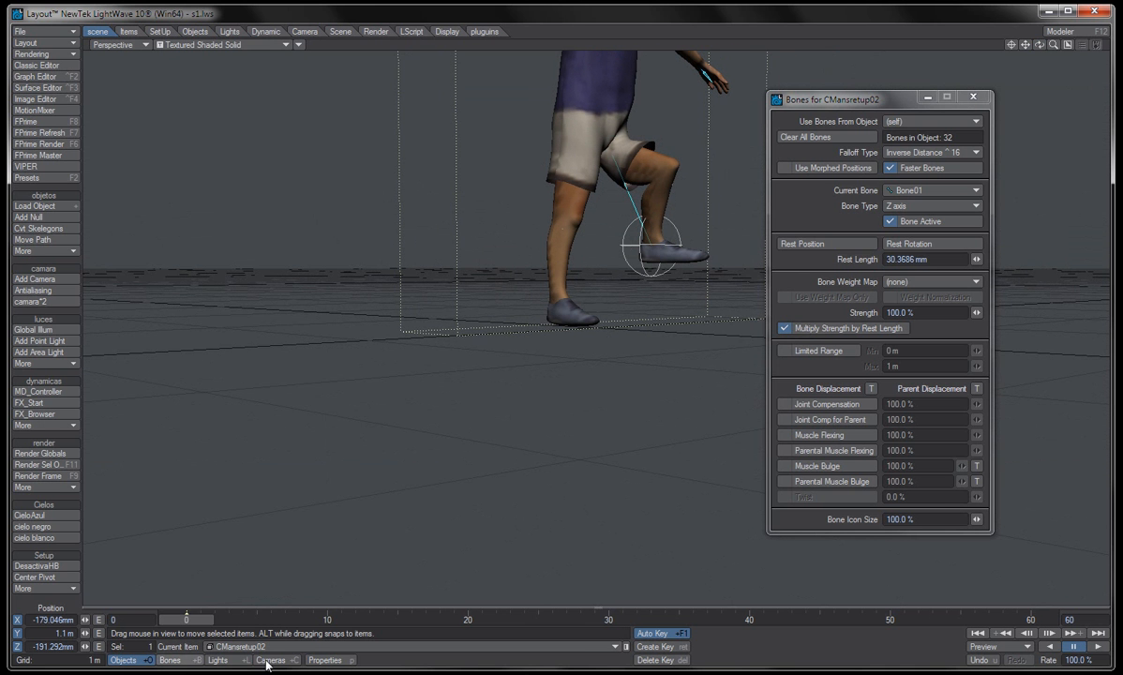
- Open the object properties of CMansretup02 with its geometry and subdivision settings
{"action": "left_click", "coordinate": [341, 661]}
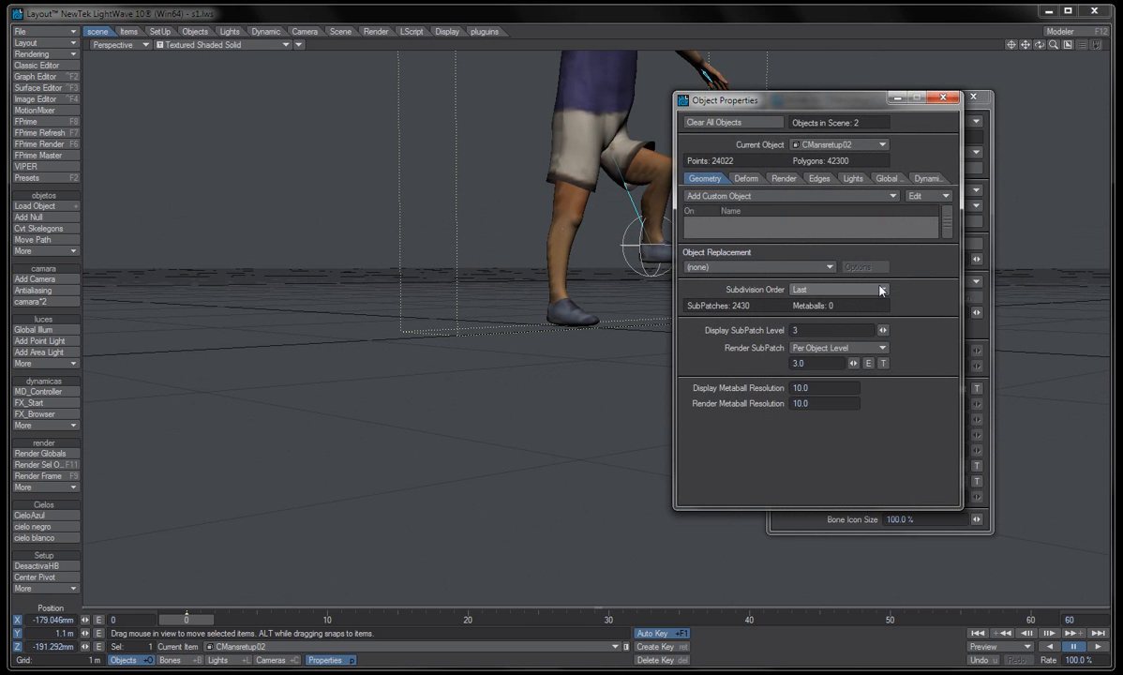